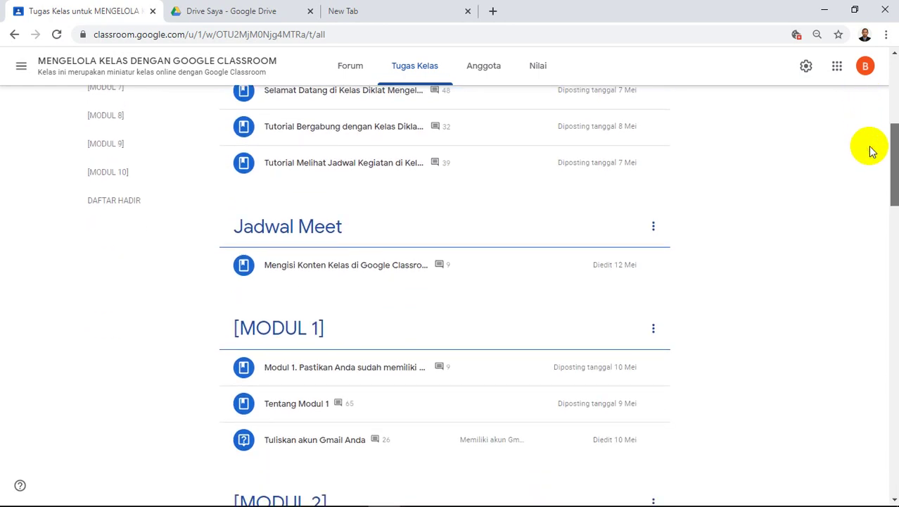
# Switch to Google Drive, look into the Classroom folder and return to Drive Saya
pyautogui.click(250, 16)
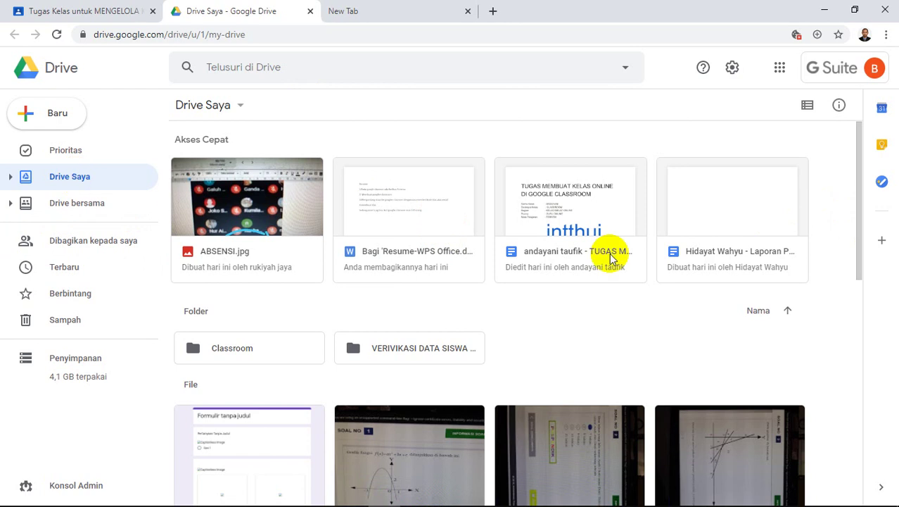
pyautogui.click(259, 355)
pyautogui.doubleClick(259, 355)
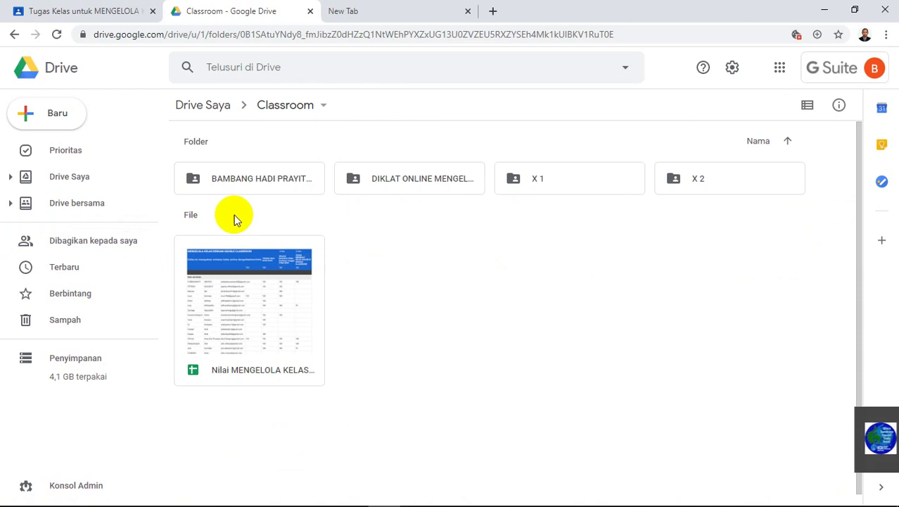
pyautogui.click(207, 107)
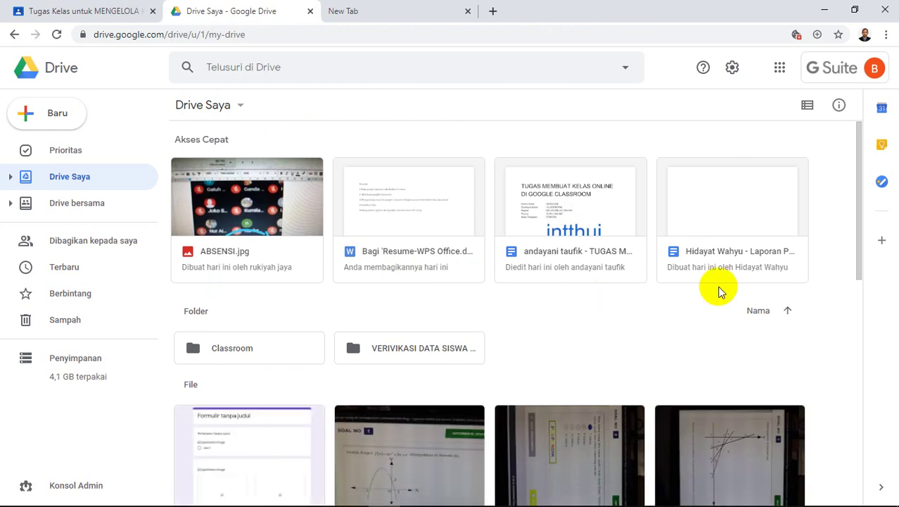
# Open the document MENGELOLA KELAS DI GOOGLE CLASSROOM from the files in Drive Saya
pyautogui.moveTo(860, 257); pyautogui.dragTo(874, 380)
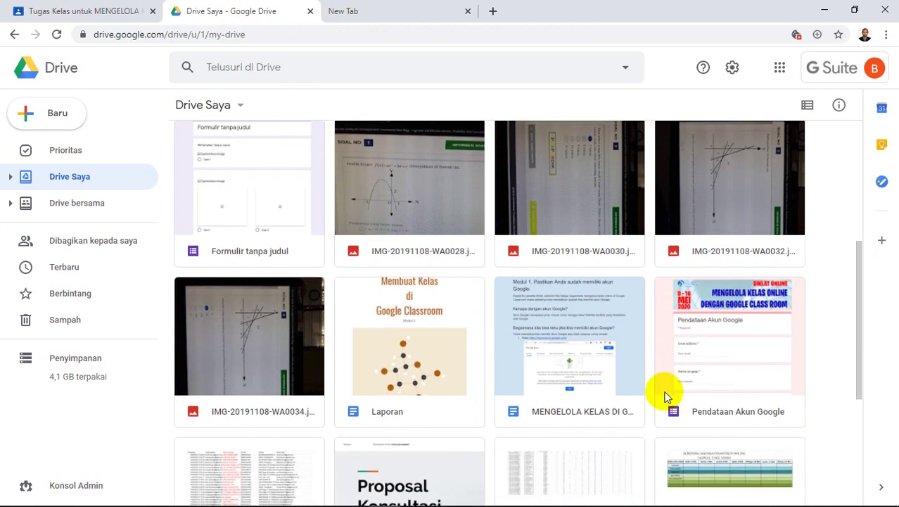
pyautogui.click(617, 386)
pyautogui.doubleClick(617, 386)
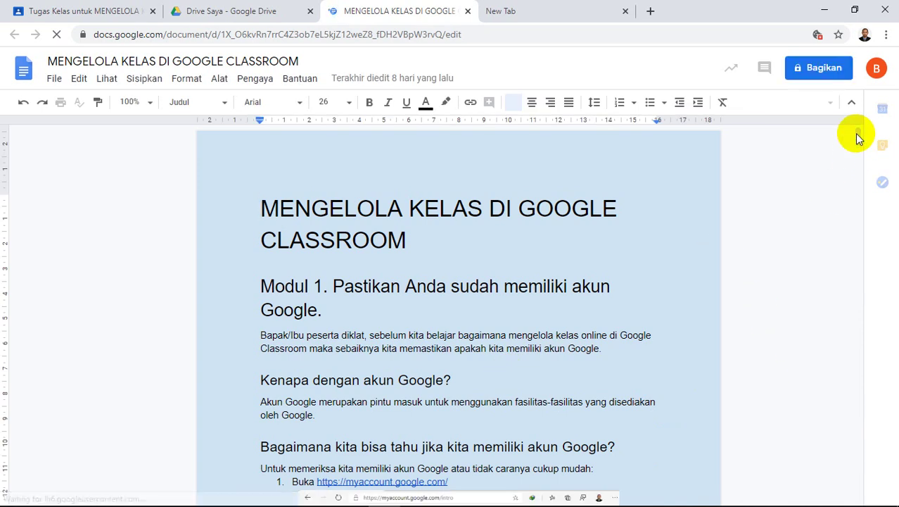
pyautogui.moveTo(857, 136)
pyautogui.mouseDown()
pyautogui.moveTo(860, 178)
pyautogui.moveTo(861, 134)
pyautogui.mouseUp()
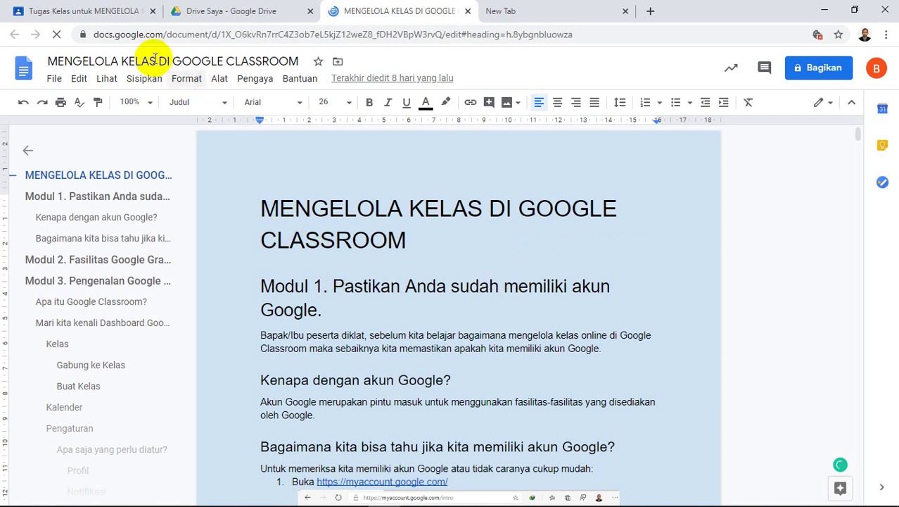
# In Google Classroom, edit the material "Modul 1. Pastikan Anda sudah memiliki akun Google." and create a new Dokumen attachment for it
pyautogui.click(116, 14)
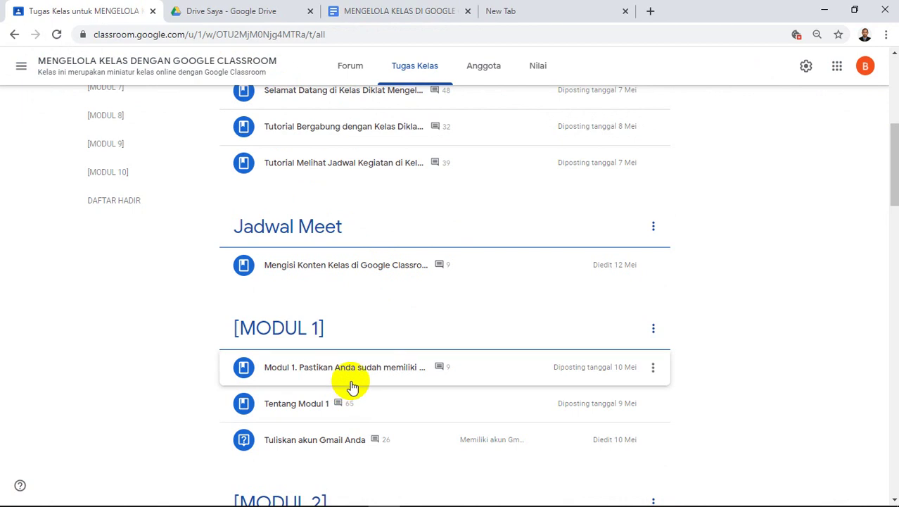
pyautogui.click(653, 368)
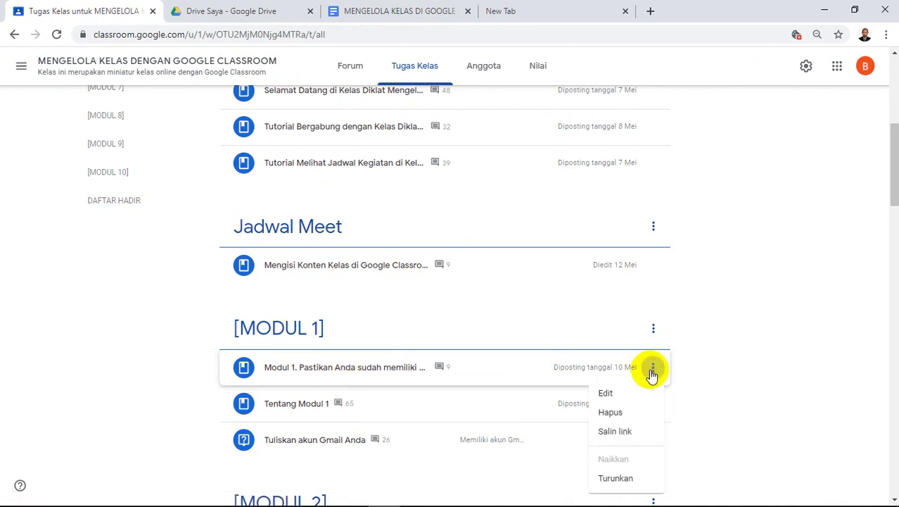
pyautogui.click(609, 396)
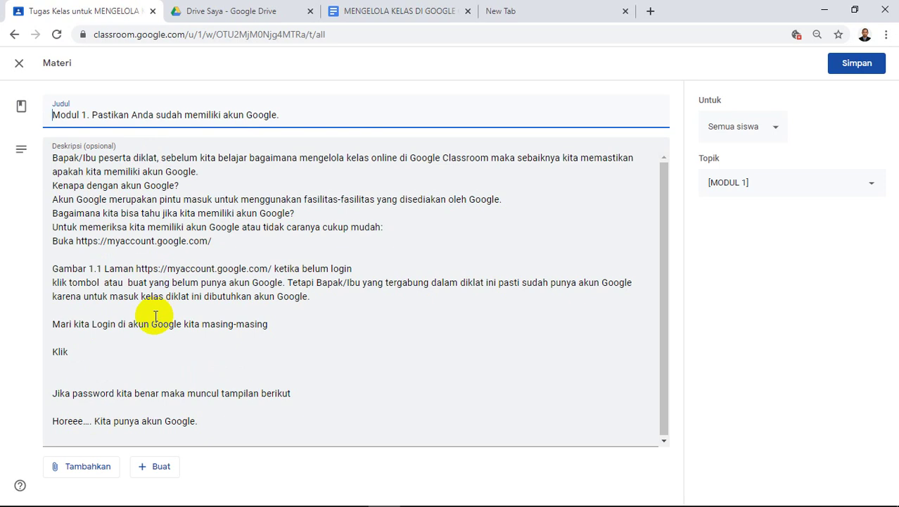
pyautogui.click(150, 468)
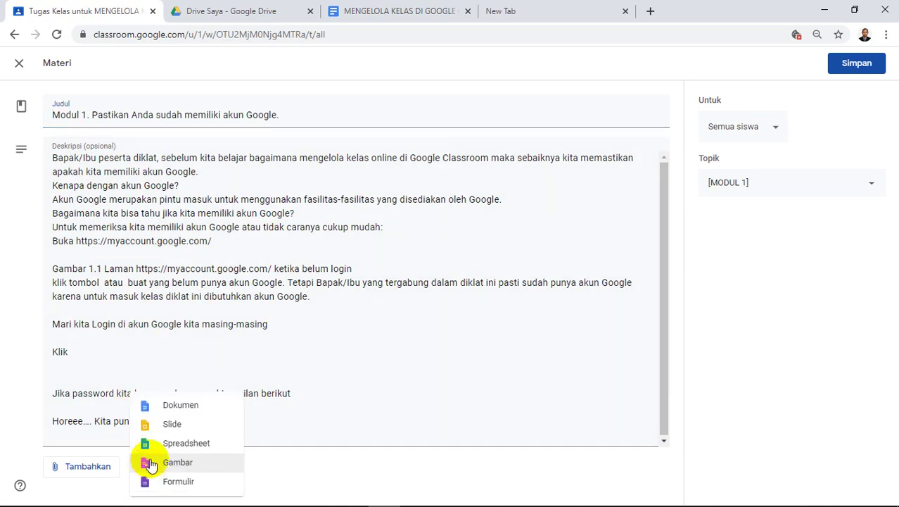
pyautogui.click(169, 408)
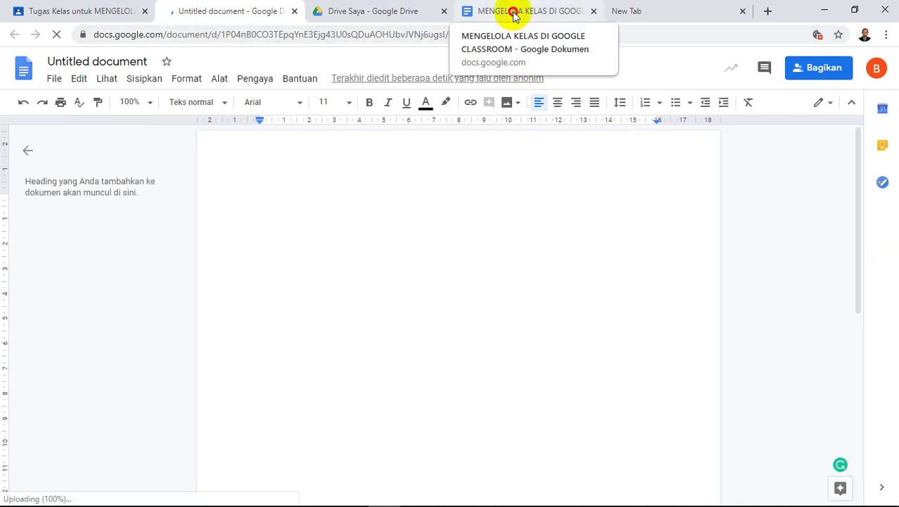
# Copy the Modul 1 heading from the source document and rename the new document "Modul 1. Pastikan Anda sudah memiliki akun Google."
pyautogui.click(514, 14)
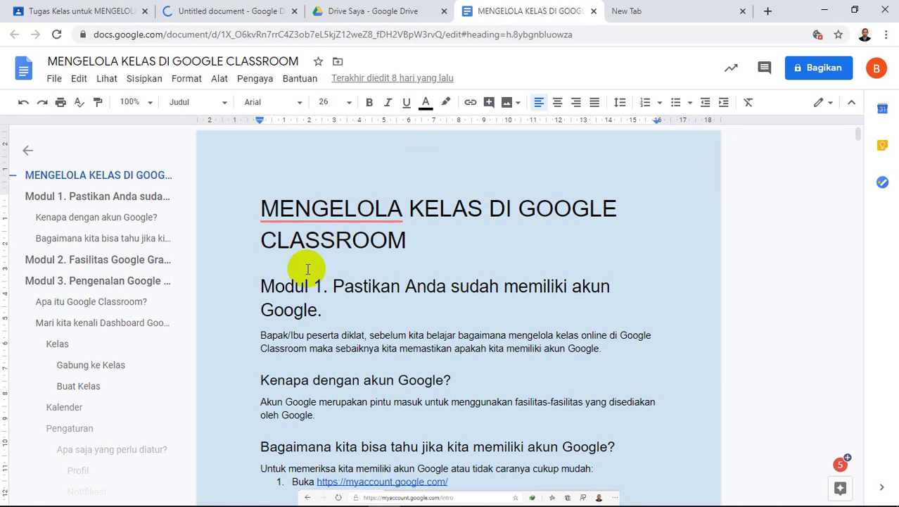
pyautogui.moveTo(255, 286); pyautogui.dragTo(335, 308)
pyautogui.hotkey('ctrl', 'c')
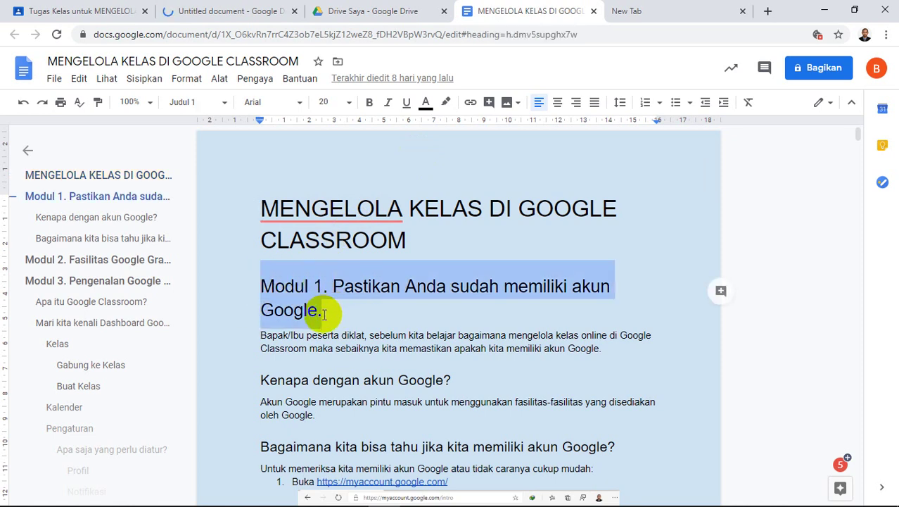
pyautogui.click(213, 20)
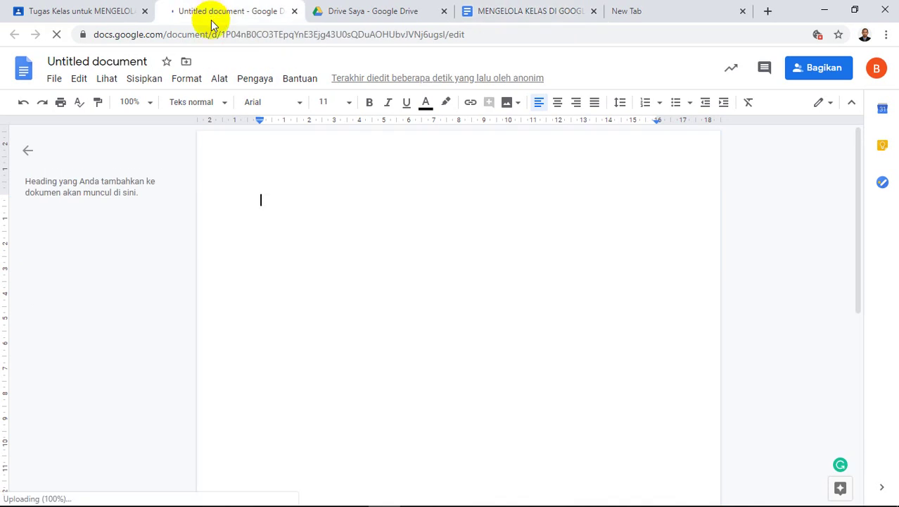
pyautogui.click(91, 61)
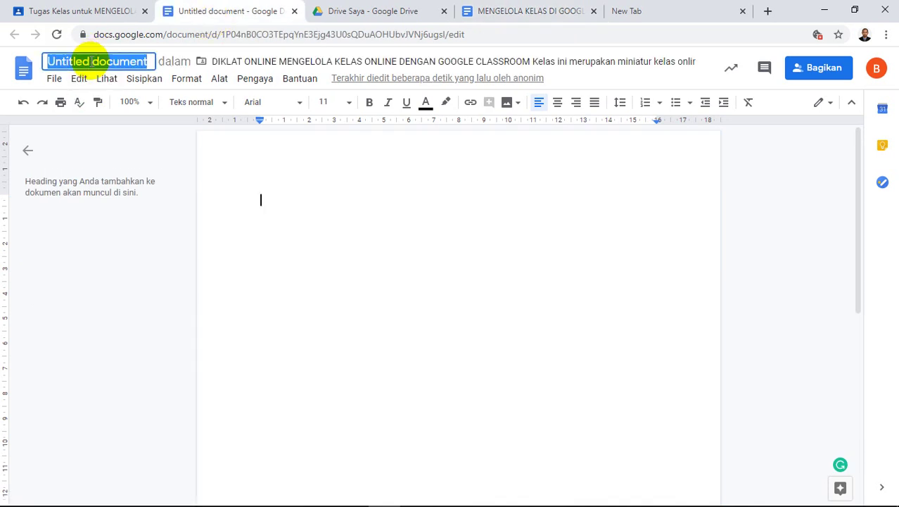
pyautogui.hotkey('ctrl', 'v')
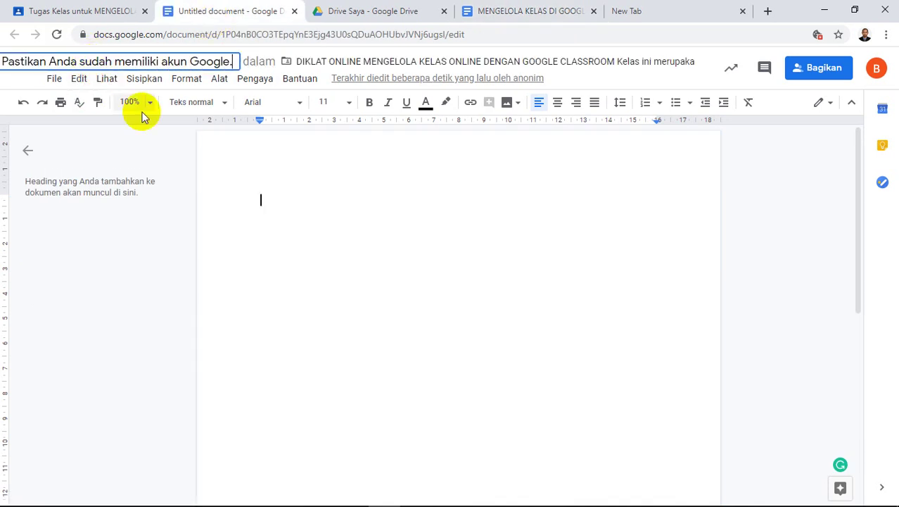
pyautogui.click(291, 225)
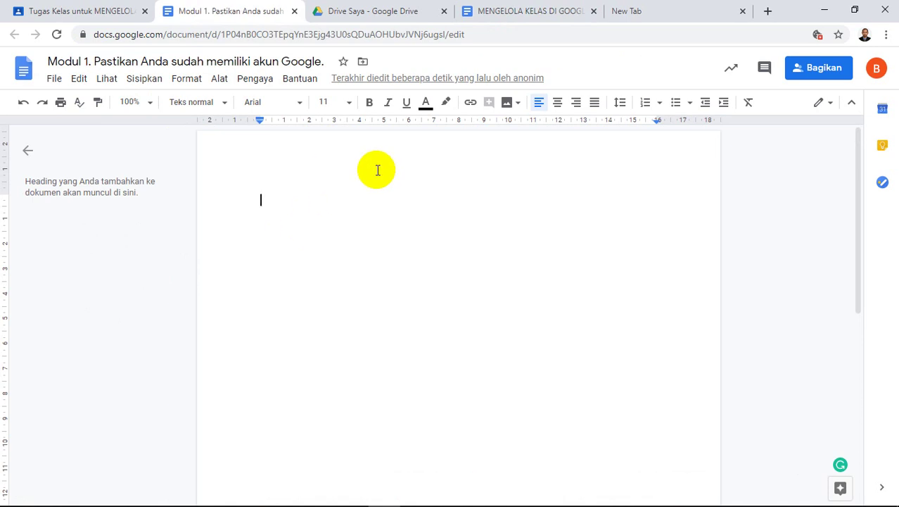
# Copy the whole Modul 1 section, from its heading through item 6, from the source document into the new document and check the pasted pages
pyautogui.click(533, 12)
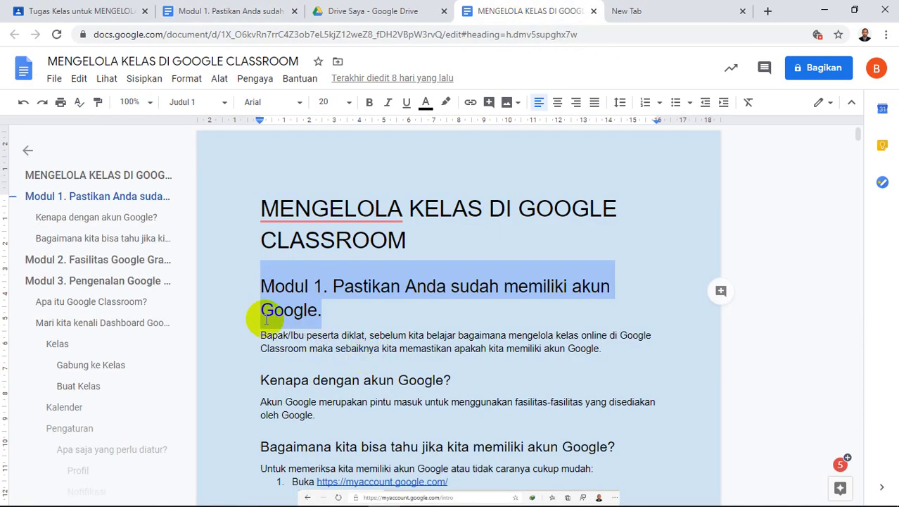
pyautogui.click(261, 292)
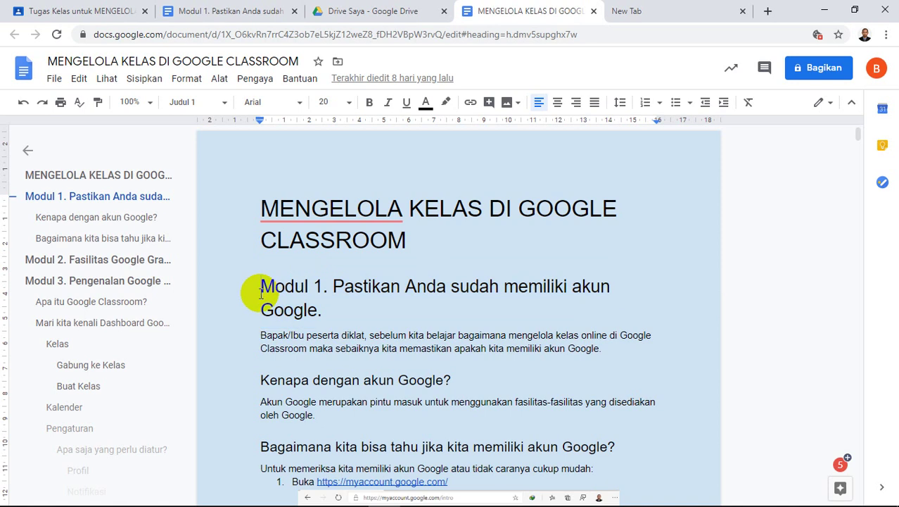
pyautogui.hotkey('shift', 'Down')
pyautogui.hotkey('shift', 'Down')
pyautogui.hotkey('shift', 'Down')
pyautogui.hotkey('shift', 'Down')
pyautogui.hotkey('shift', 'Down')
pyautogui.hotkey('shift', 'Down')
pyautogui.hotkey('shift', 'Down')
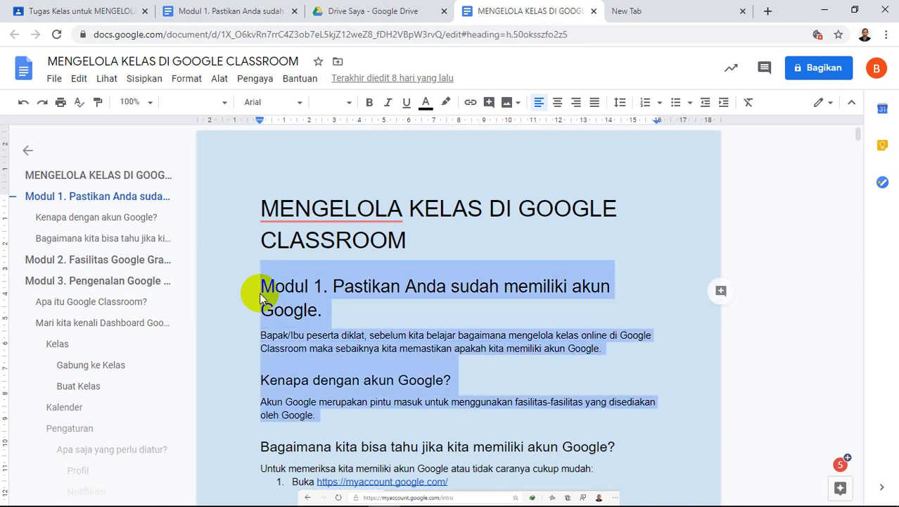
pyautogui.hotkey('shift', 'Down')
pyautogui.hotkey('shift', 'Down')
pyautogui.hotkey('shift', 'Down')
pyautogui.hotkey('shift', 'Down')
pyautogui.hotkey('shift', 'Down')
pyautogui.hotkey('shift', 'Down')
pyautogui.hotkey('shift', 'Down')
pyautogui.hotkey('shift', 'Down')
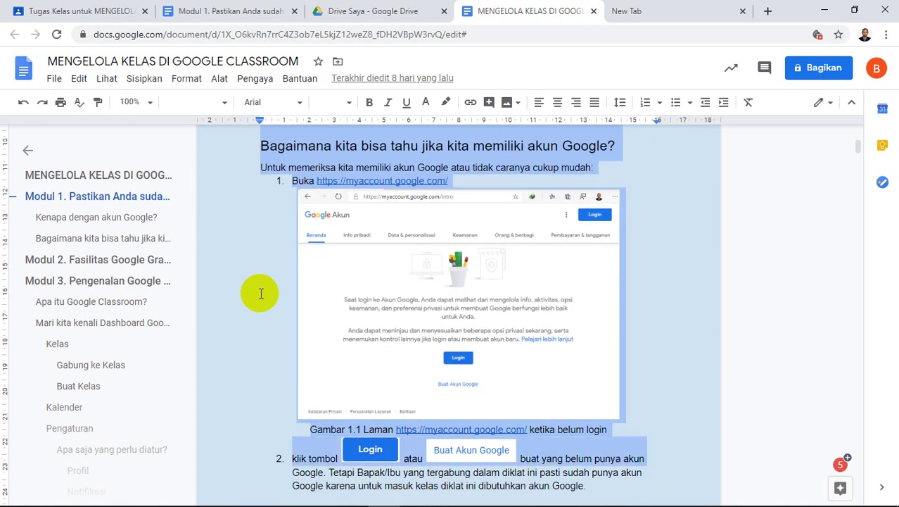
pyautogui.hotkey('shift', 'Down')
pyautogui.hotkey('shift', 'Down')
pyautogui.hotkey('shift', 'Down')
pyautogui.hotkey('shift', 'Down')
pyautogui.hotkey('shift', 'Down')
pyautogui.hotkey('shift', 'Down')
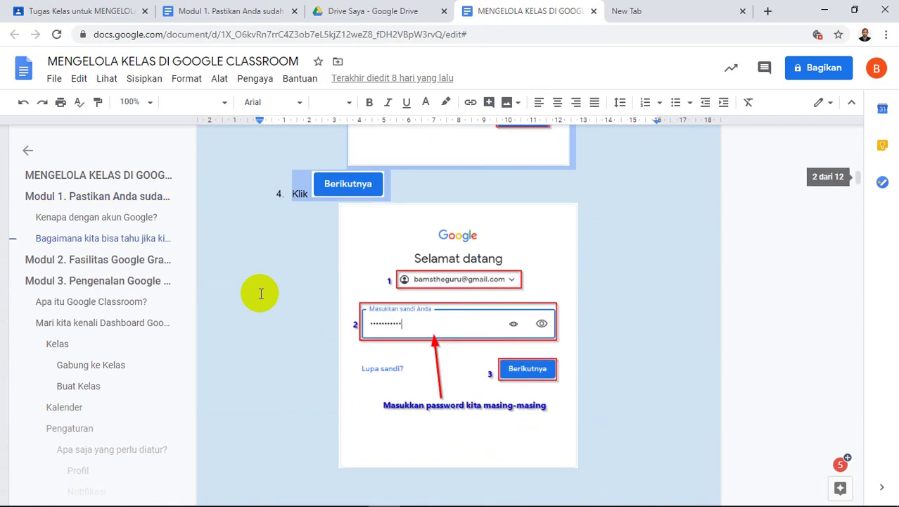
pyautogui.hotkey('shift', 'Down')
pyautogui.hotkey('shift', 'Down')
pyautogui.hotkey('shift', 'Down')
pyautogui.hotkey('shift', 'Down')
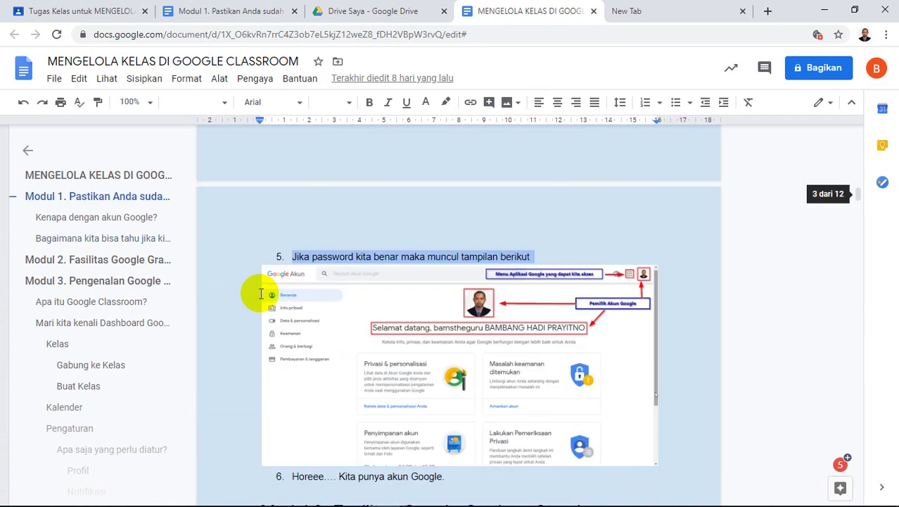
pyautogui.hotkey('shift', 'Down')
pyautogui.hotkey('shift', 'Down')
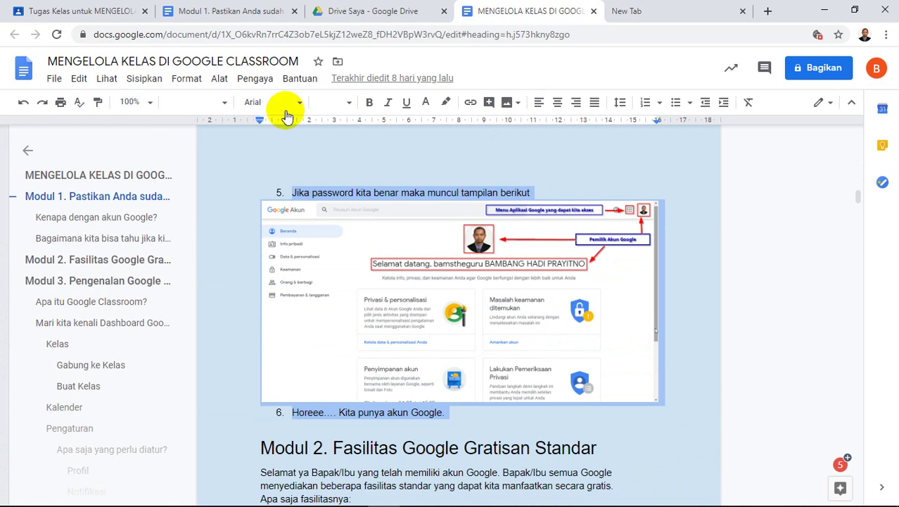
pyautogui.click(211, 19)
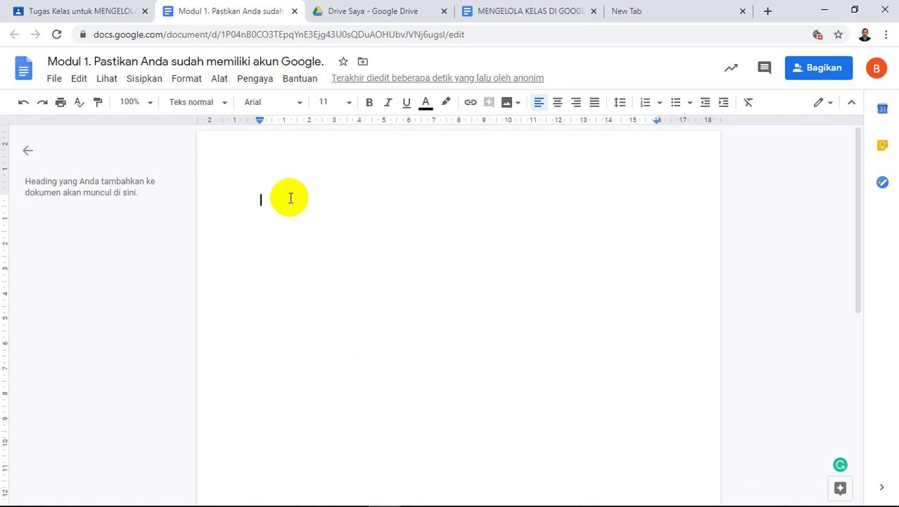
pyautogui.hotkey('ctrl', 'v')
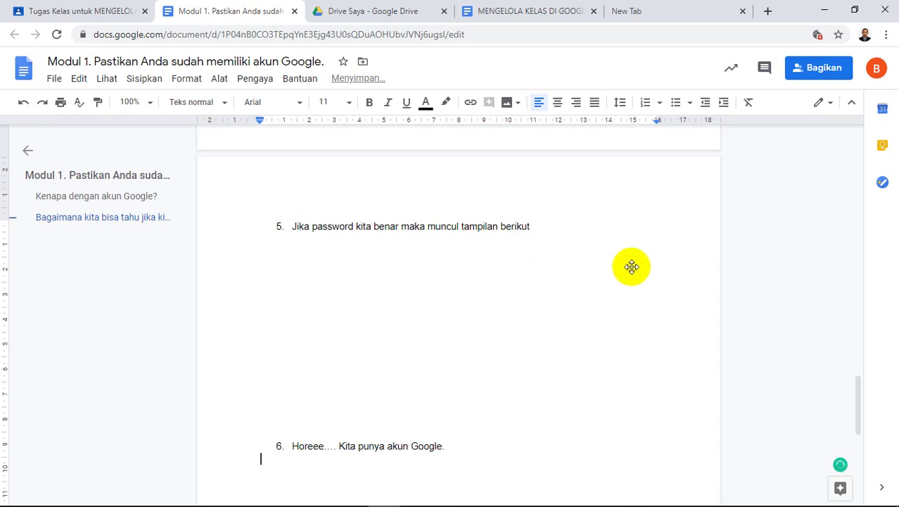
pyautogui.scroll(15, 632, 267)
pyautogui.scroll(-6, 632, 267)
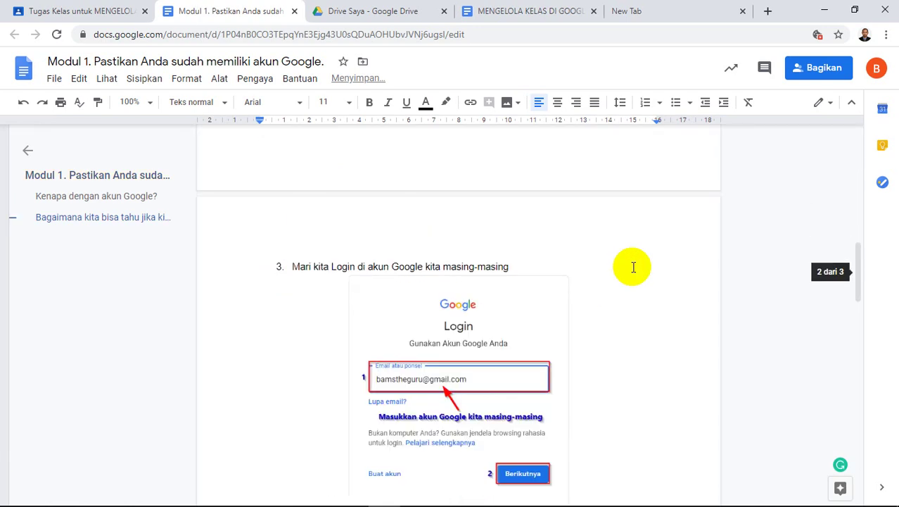
pyautogui.scroll(-5, 632, 266)
pyautogui.scroll(15, 632, 266)
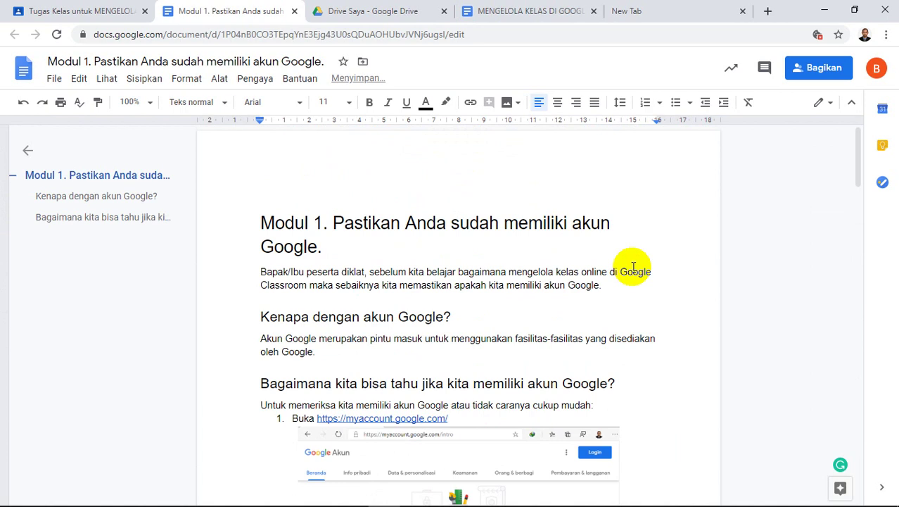
pyautogui.moveTo(862, 164); pyautogui.dragTo(793, 162)
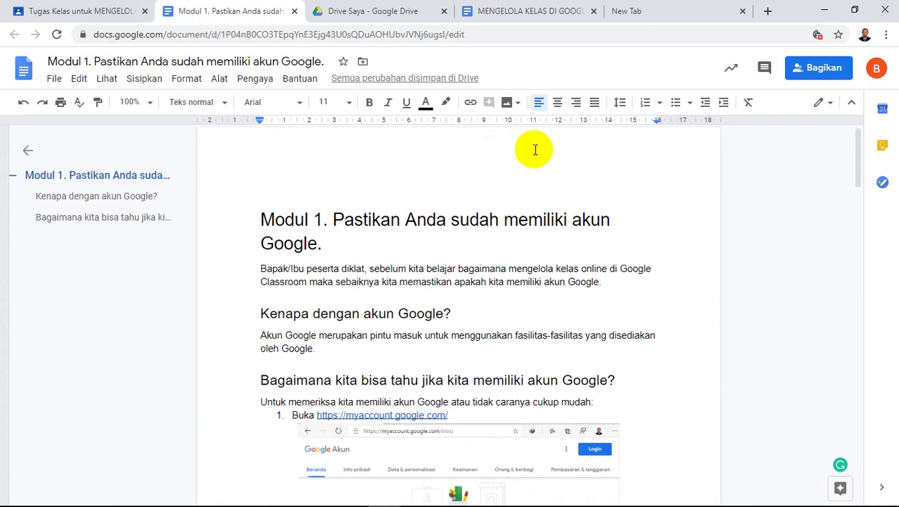
# Set the new document's page colour to light yellow in the page setup and close the document
pyautogui.click(55, 82)
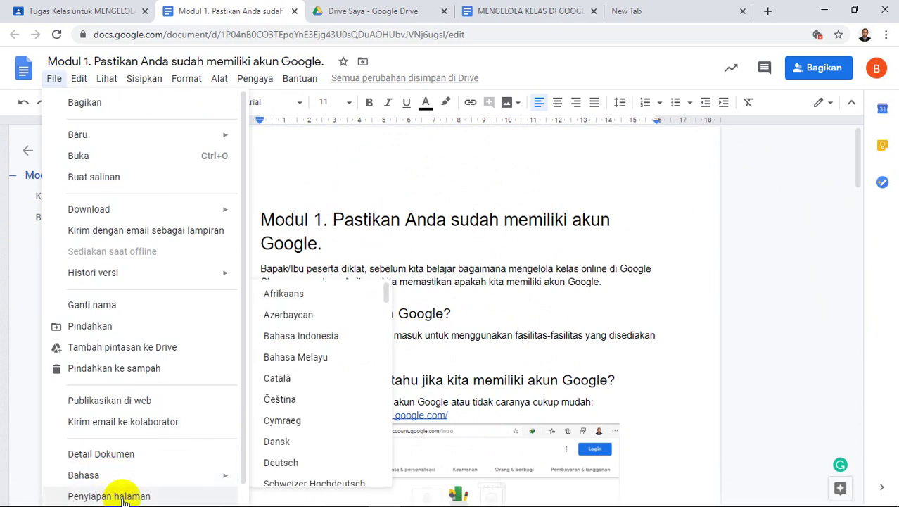
pyautogui.click(118, 497)
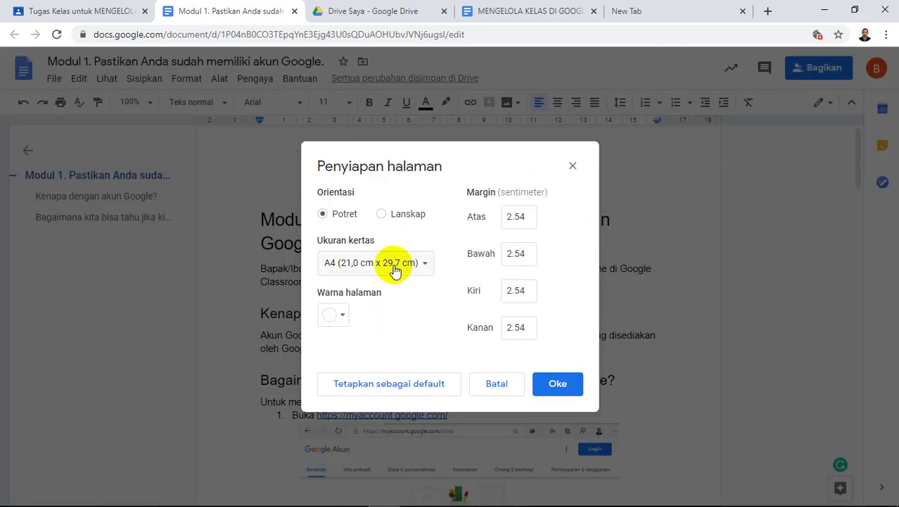
pyautogui.click(342, 315)
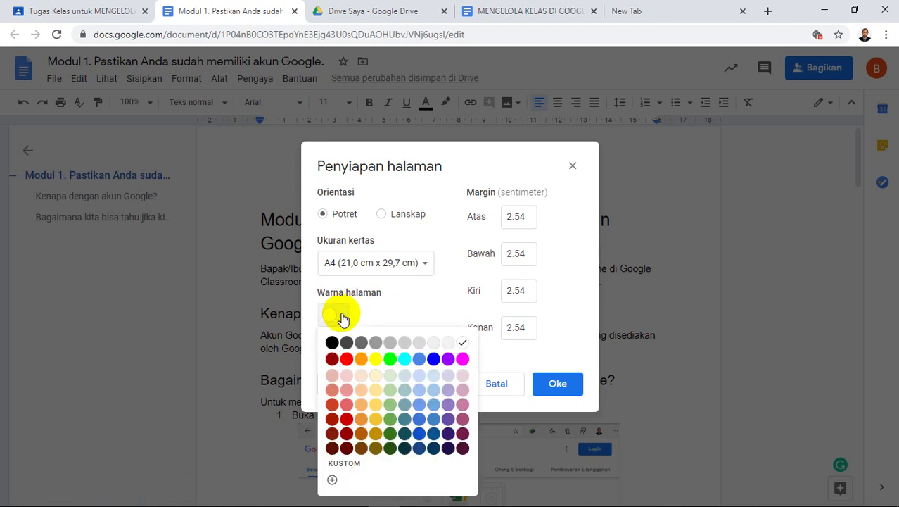
pyautogui.click(376, 380)
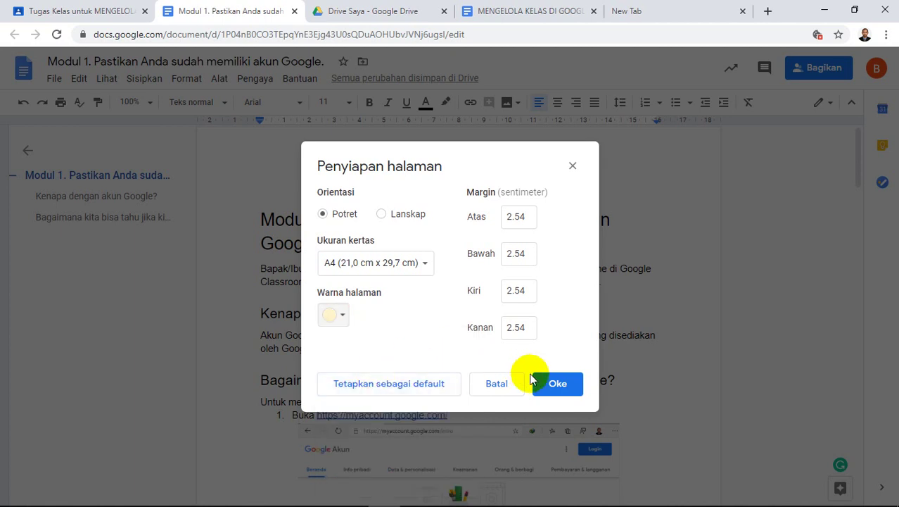
pyautogui.click(555, 385)
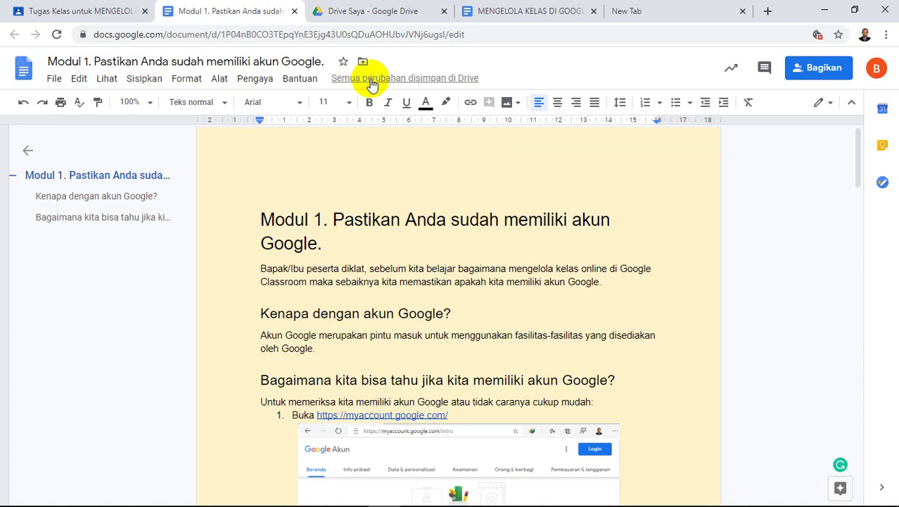
pyautogui.click(295, 12)
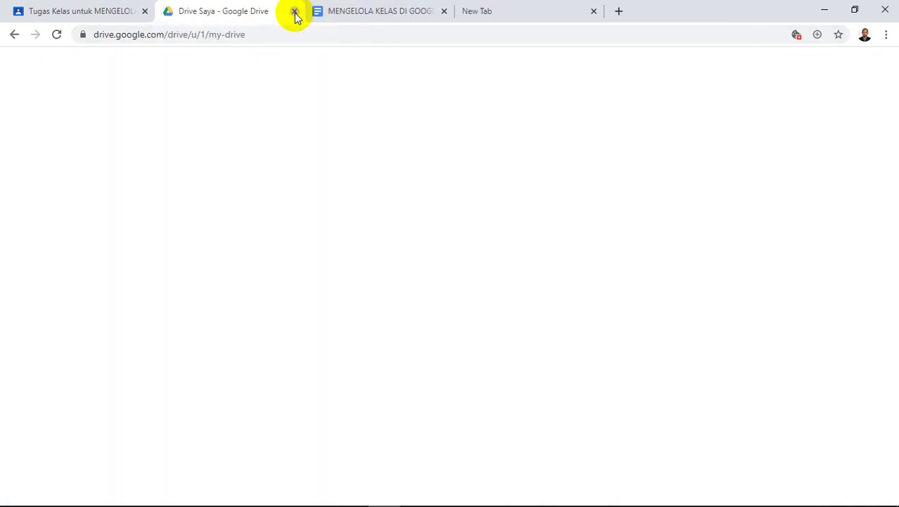
# Return to the Modul 1 material in Google Classroom and save it with the new Google Docs attachment
pyautogui.click(109, 17)
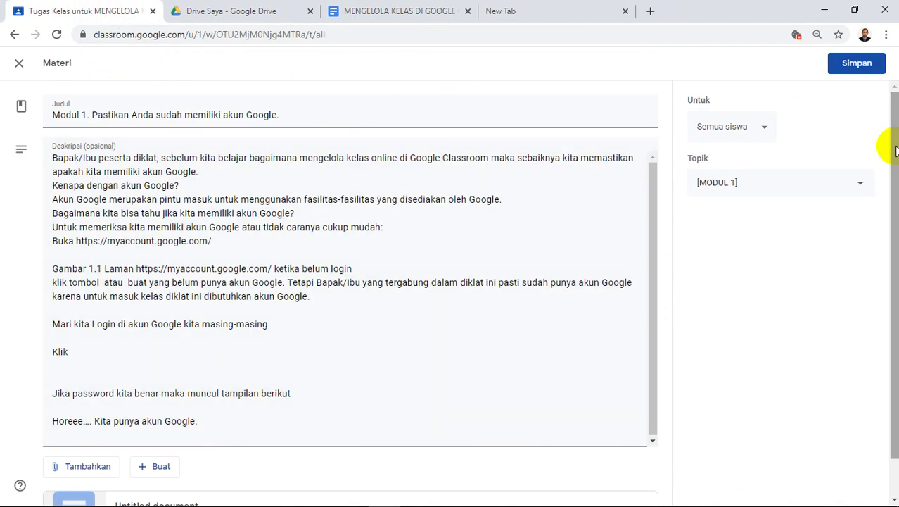
pyautogui.moveTo(894, 139); pyautogui.dragTo(894, 175)
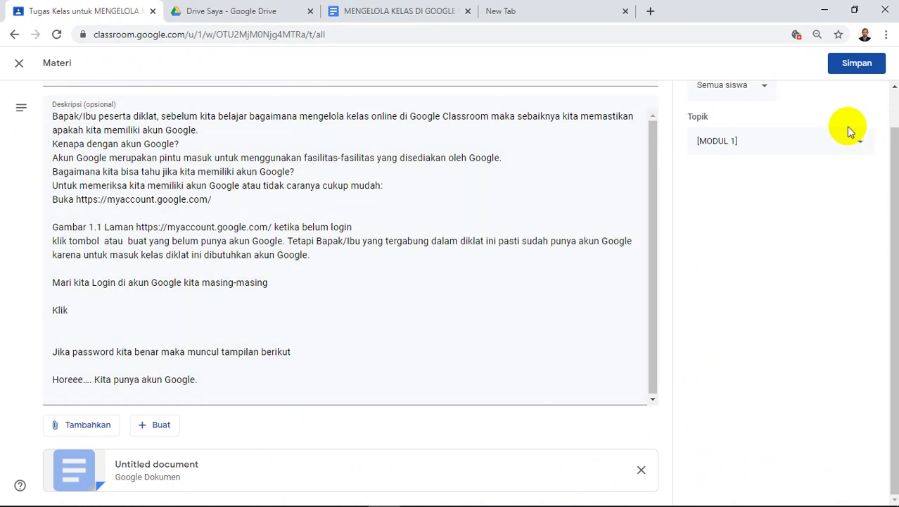
pyautogui.click(853, 69)
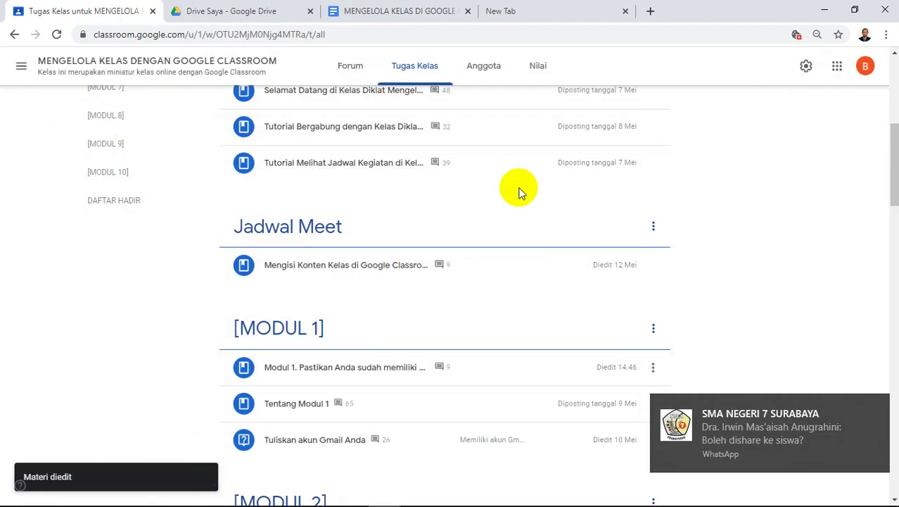
# Open the saved Modul 1 material's full view, check its attached Google Docs document, and close the document
pyautogui.click(369, 380)
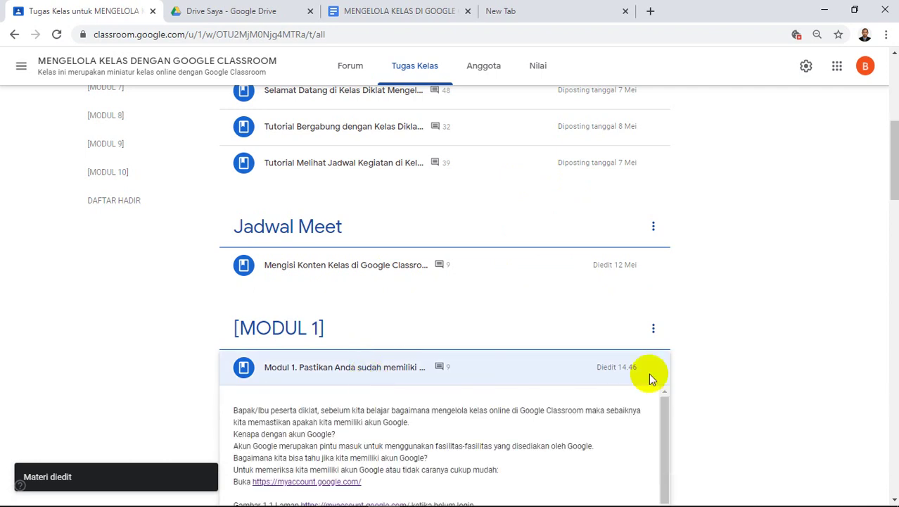
pyautogui.moveTo(892, 186); pyautogui.dragTo(886, 228)
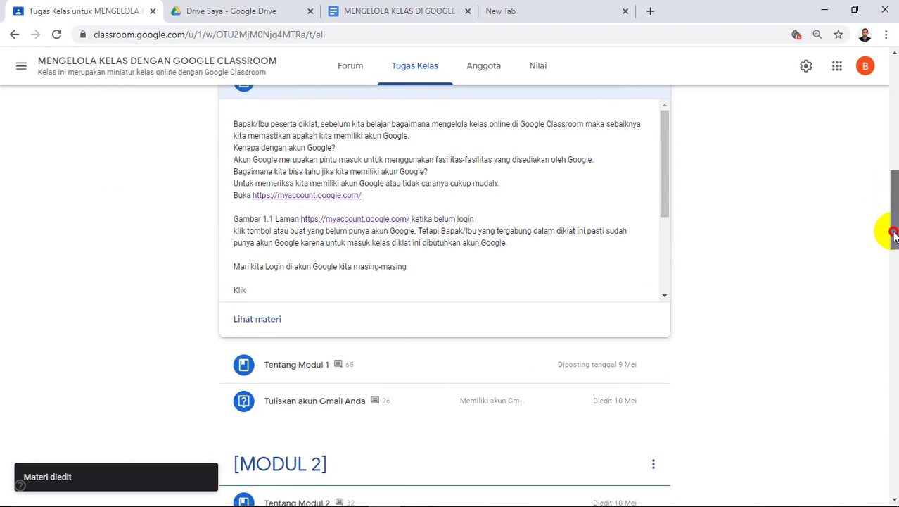
pyautogui.click(270, 323)
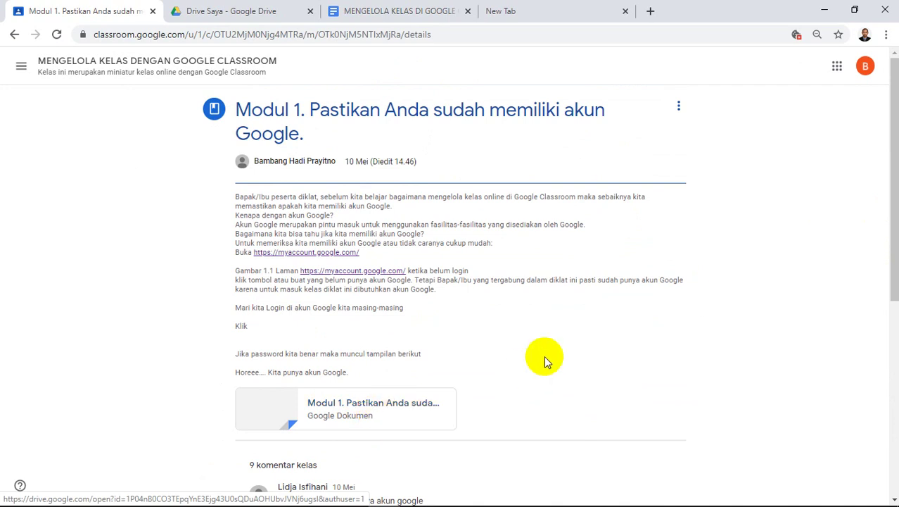
pyautogui.click(404, 409)
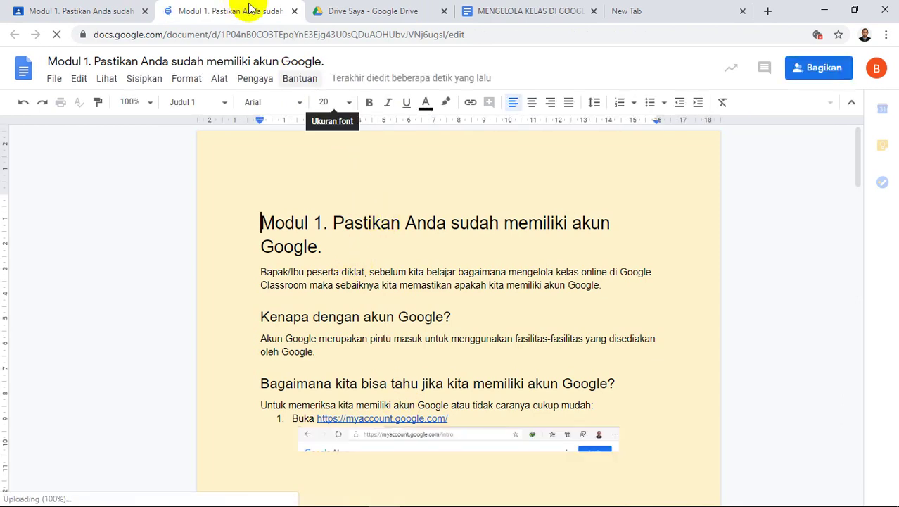
pyautogui.click(295, 14)
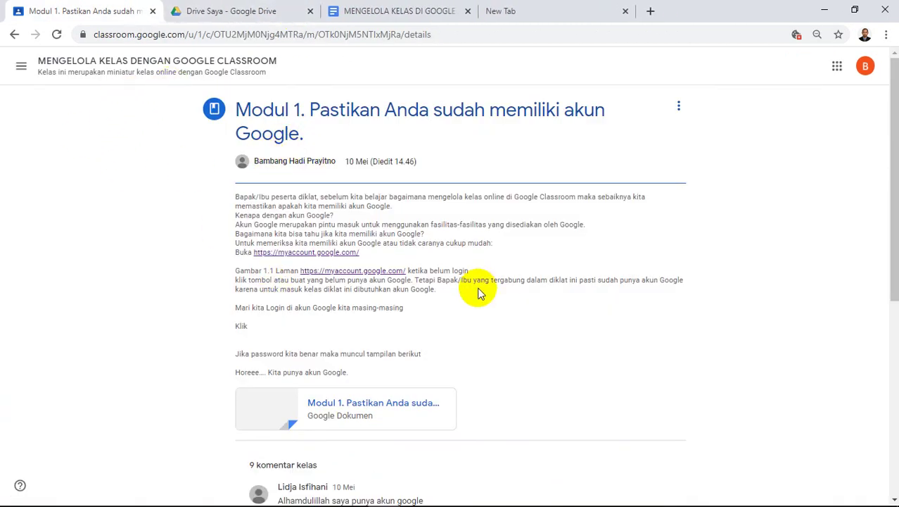
pyautogui.scroll(-5, 478, 291)
pyautogui.scroll(5, 477, 291)
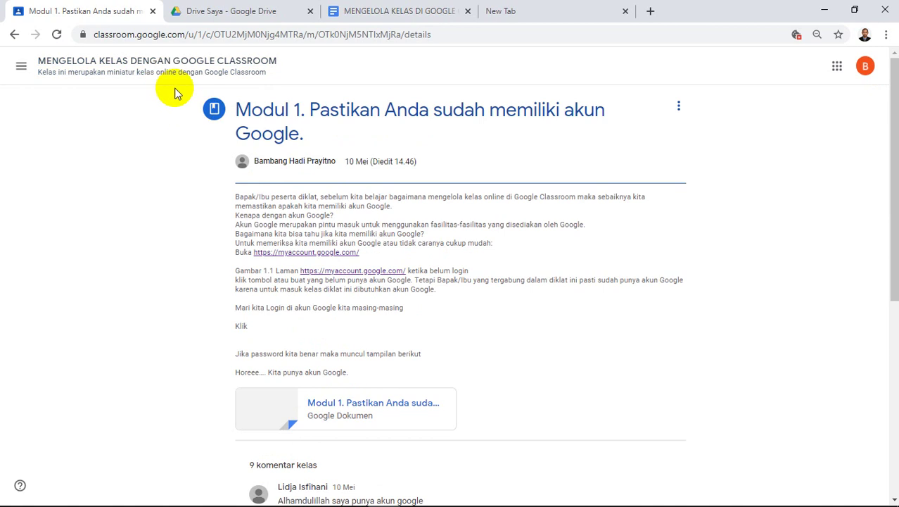
# Go back to the class's Tugas Kelas page, edit the material "Tentang Modul 2" and create a new Dokumen attachment for it
pyautogui.click(159, 65)
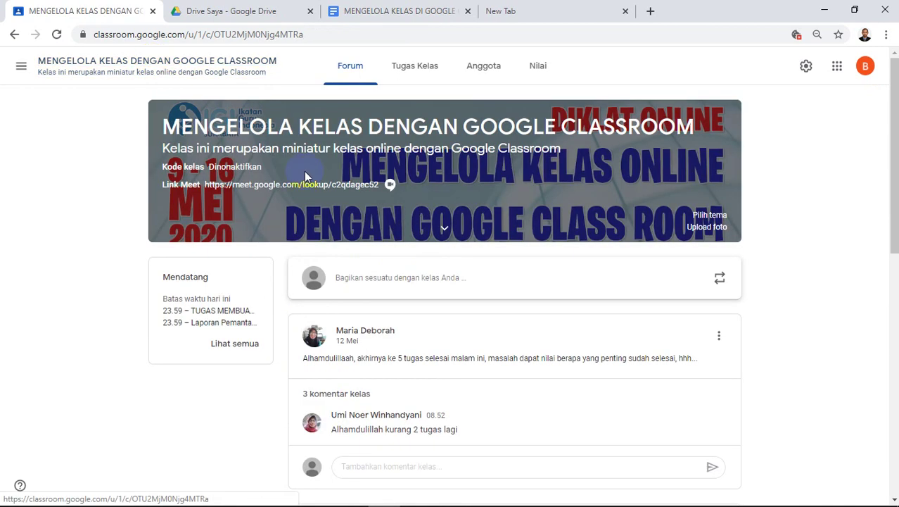
pyautogui.click(413, 69)
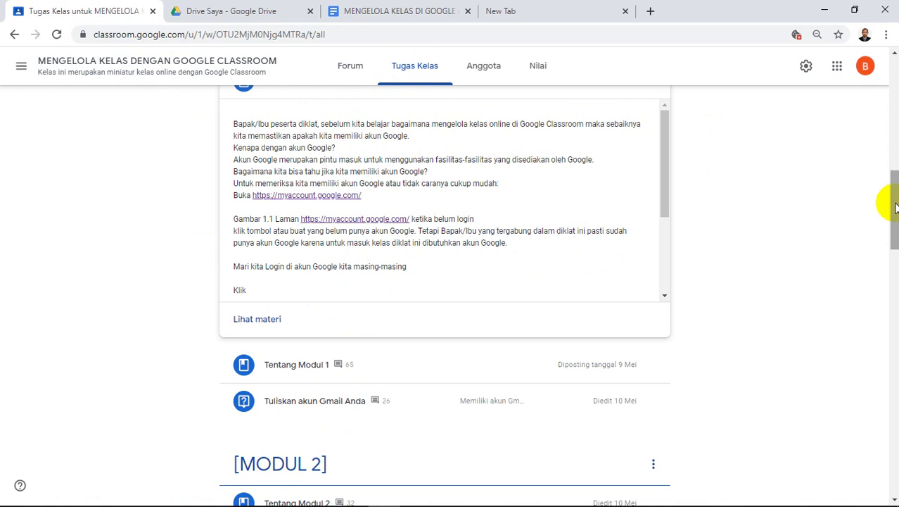
pyautogui.moveTo(895, 205); pyautogui.dragTo(895, 244)
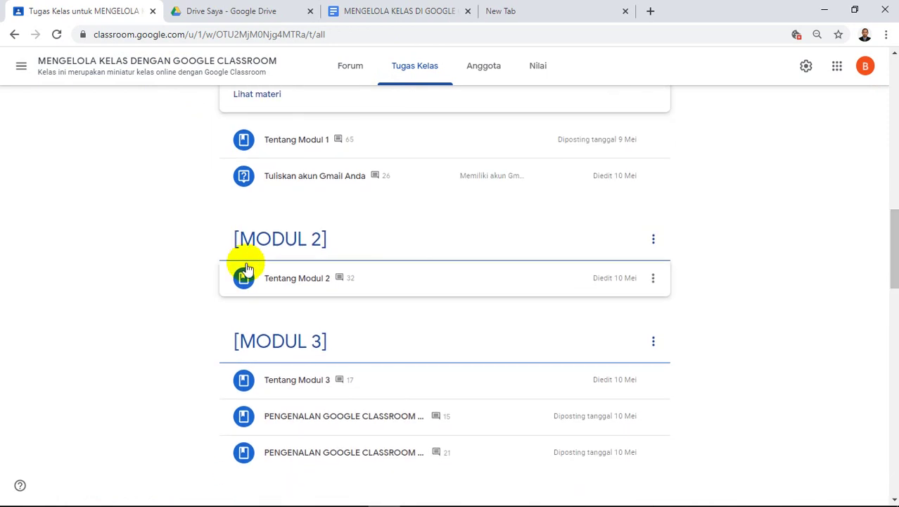
pyautogui.click(313, 289)
pyautogui.scroll(-3, 315, 287)
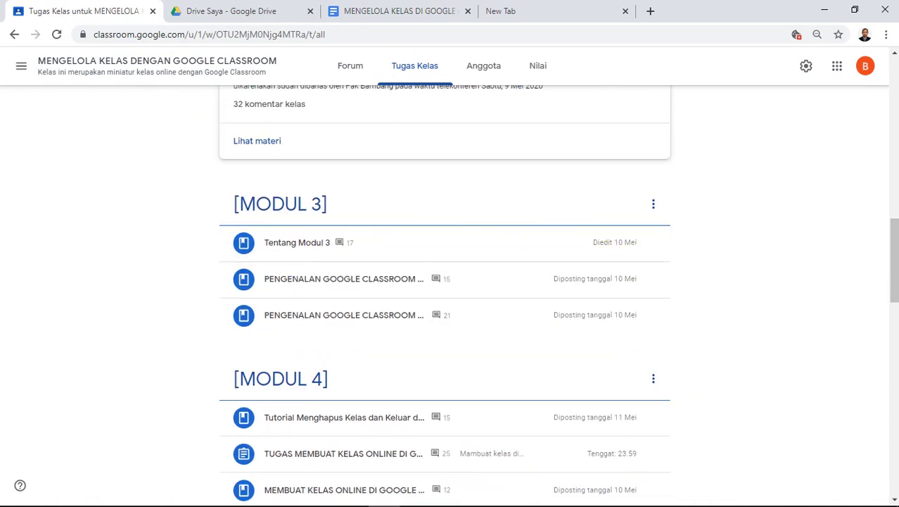
pyautogui.moveTo(894, 229); pyautogui.dragTo(881, 209)
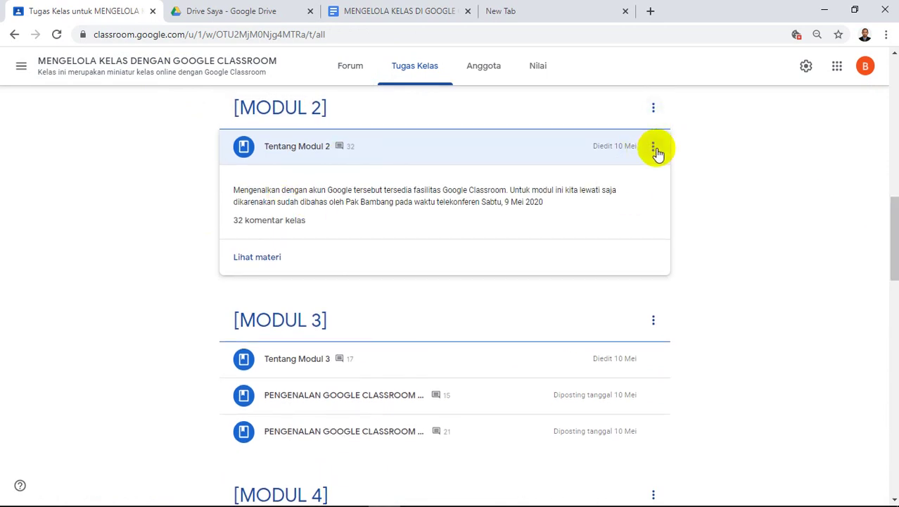
pyautogui.click(654, 147)
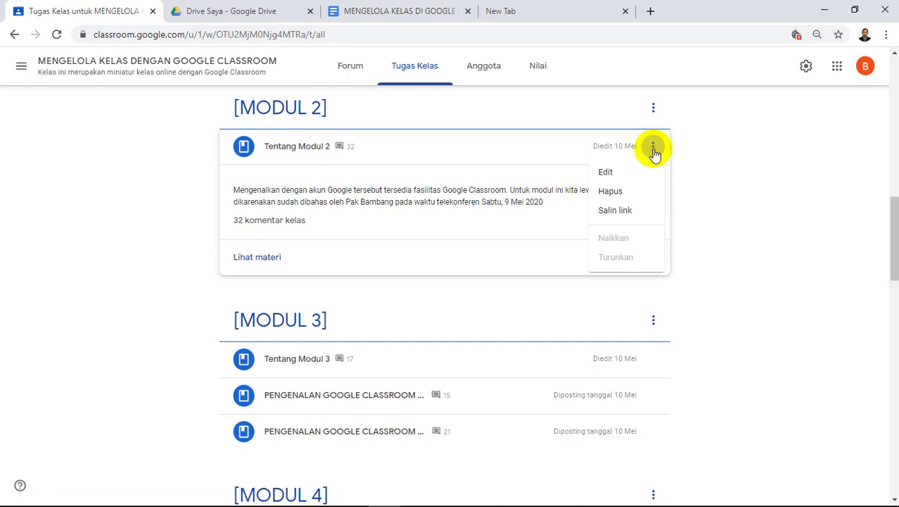
pyautogui.click(625, 173)
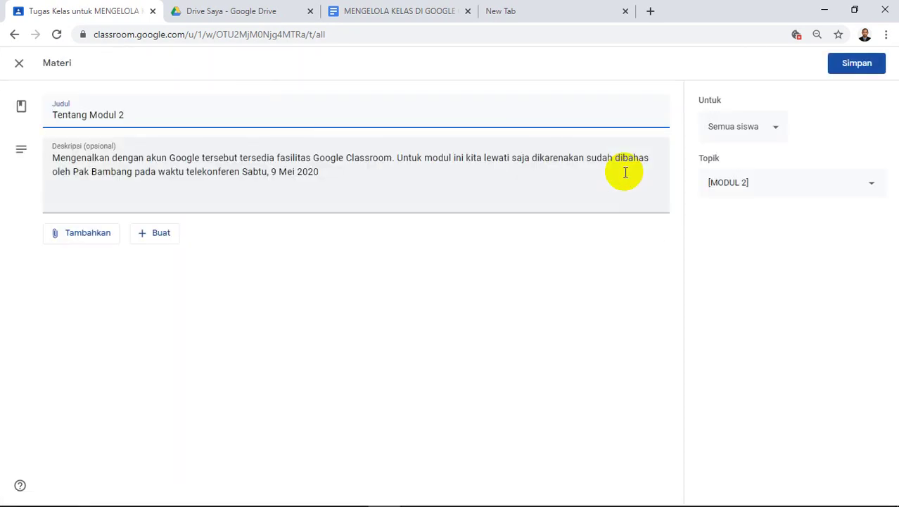
pyautogui.click(150, 238)
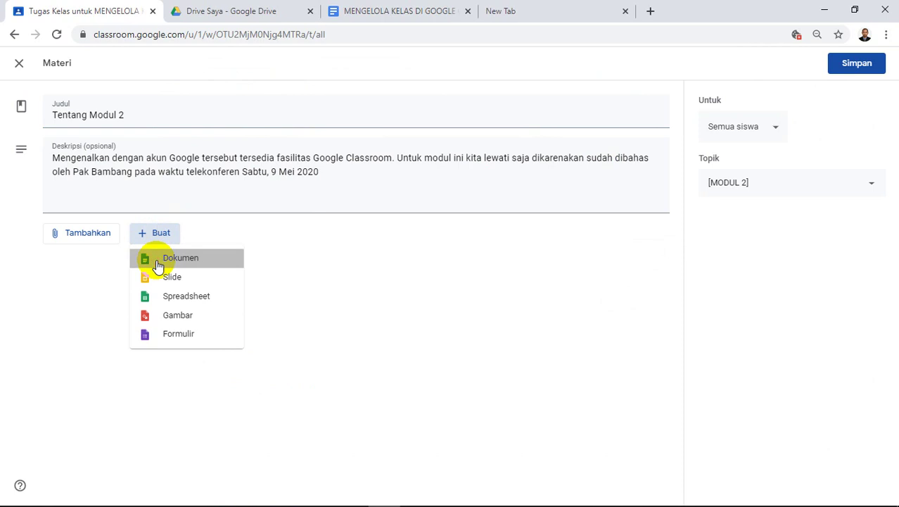
pyautogui.click(158, 261)
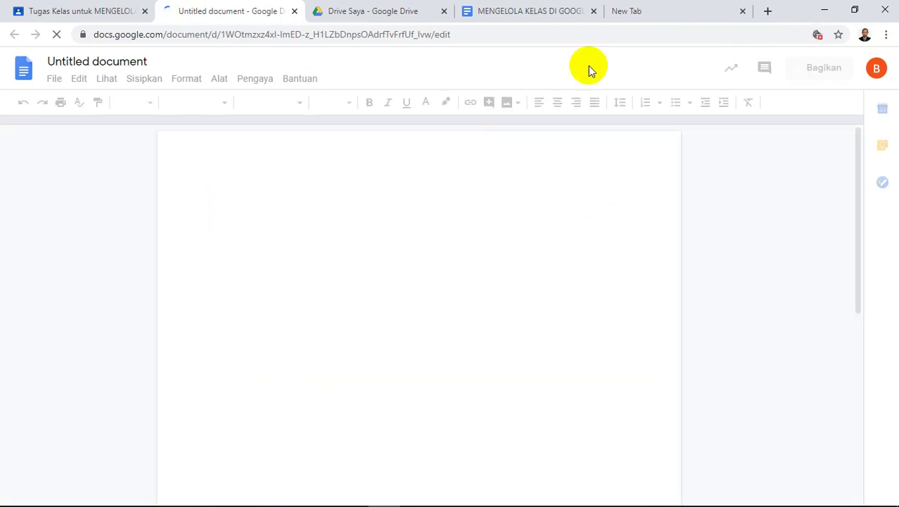
# Copy the Modul 2 heading from the source document and rename the new document "Modul 2. Fasilitas Google Gratisan Standar"
pyautogui.click(519, 14)
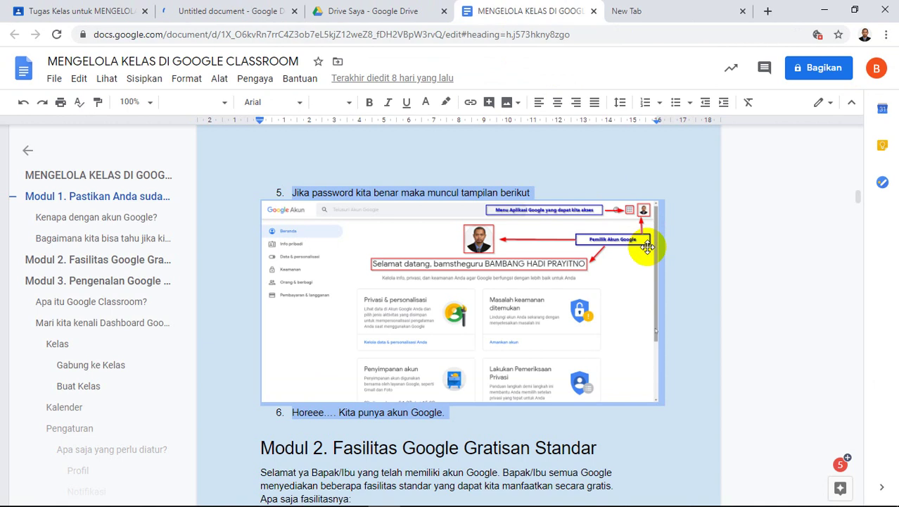
pyautogui.click(678, 267)
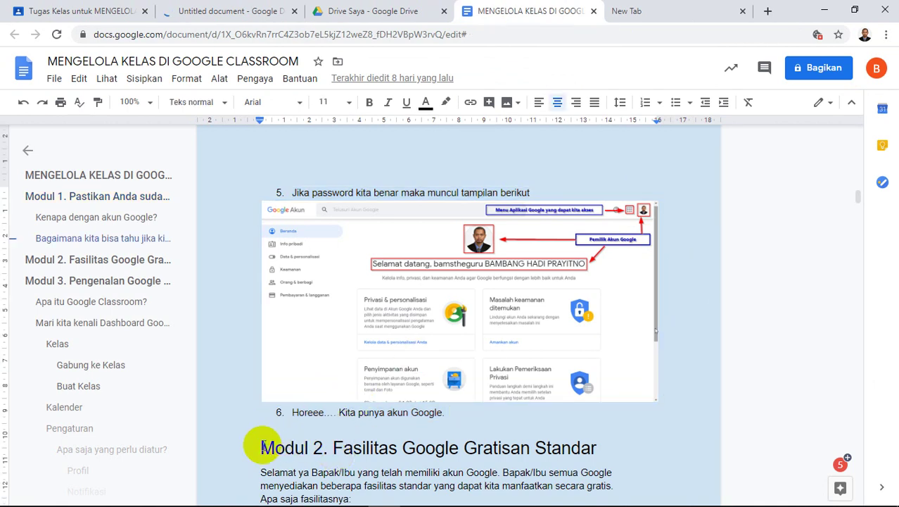
pyautogui.moveTo(260, 446); pyautogui.dragTo(595, 458)
pyautogui.hotkey('ctrl', 'c')
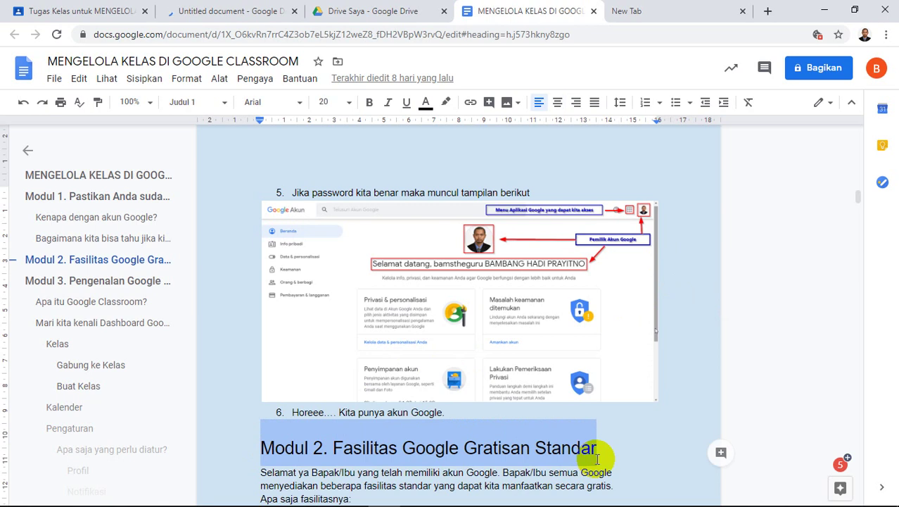
pyautogui.click(204, 12)
pyautogui.doubleClick(109, 62)
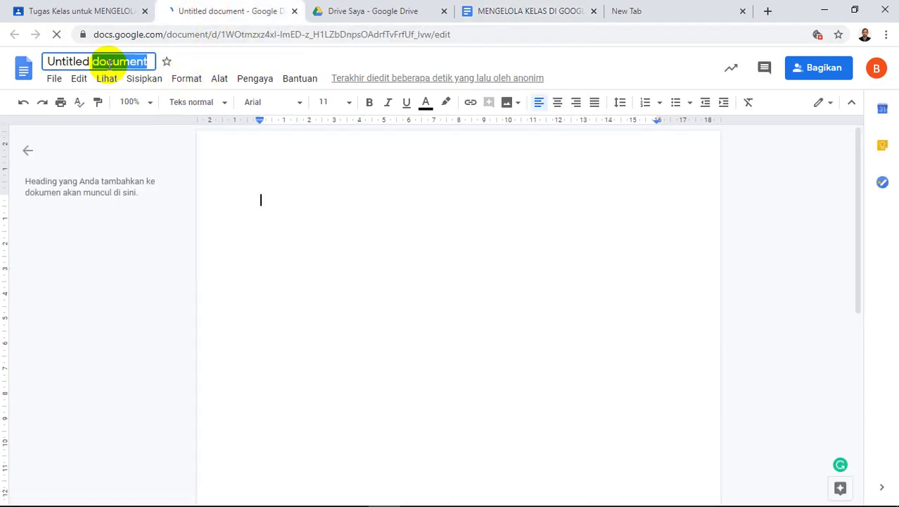
pyautogui.hotkey('ctrl', 'v')
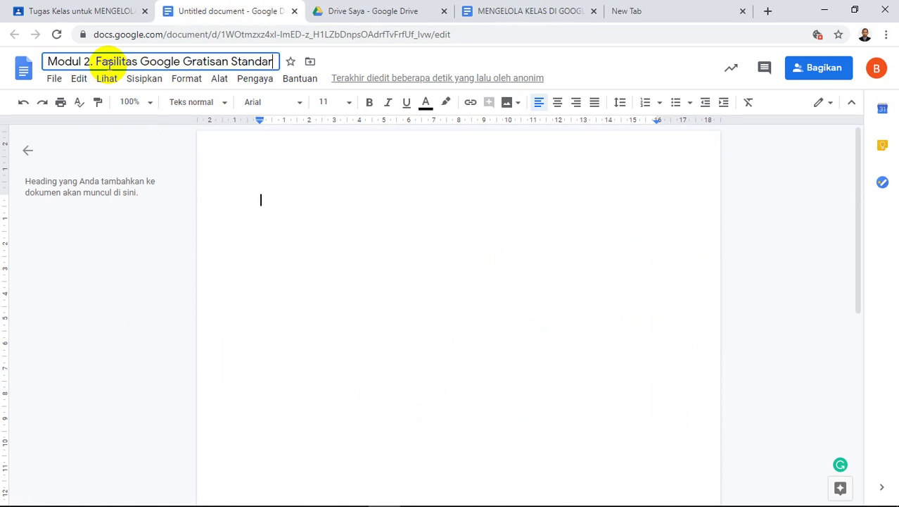
pyautogui.click(299, 198)
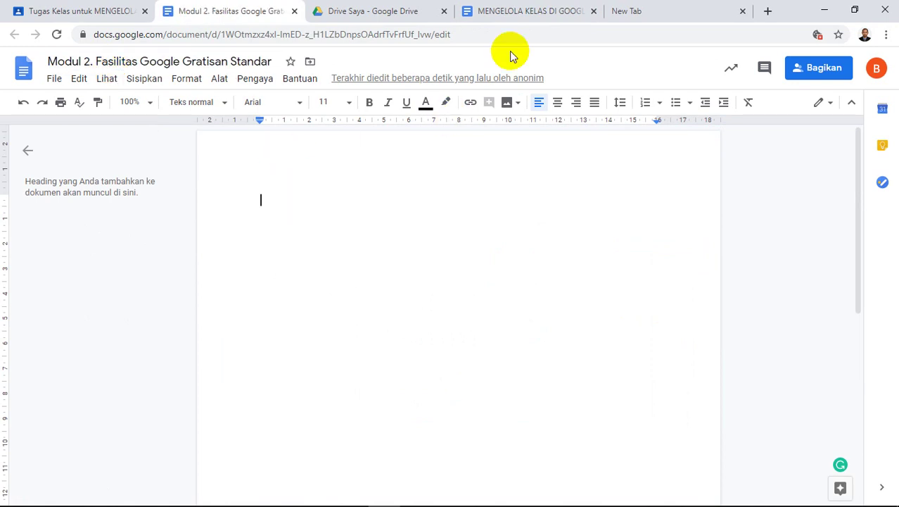
# Return to the source document "MENGELOLA KELAS DI GOOGLE CLASSROOM" and place the cursor before the Modul 2 heading
pyautogui.click(547, 15)
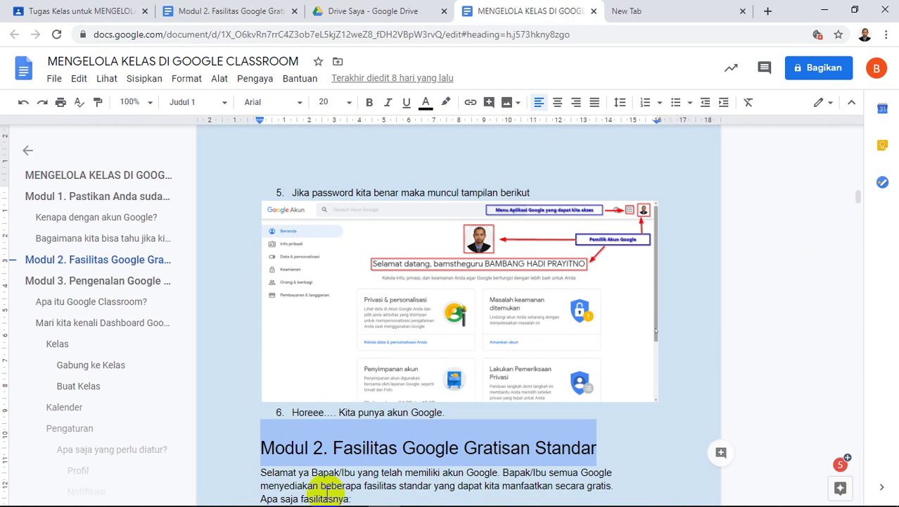
pyautogui.click(260, 448)
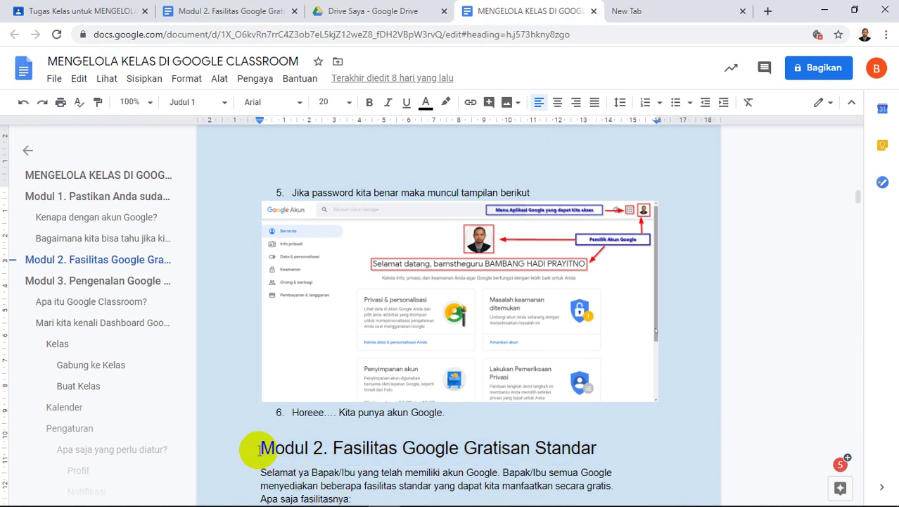
pyautogui.hotkey('shift', 'Down')
pyautogui.hotkey('shift', 'Down')
pyautogui.hotkey('shift', 'Down')
pyautogui.hotkey('shift', 'Down')
pyautogui.hotkey('shift', 'Down')
pyautogui.hotkey('shift', 'Down')
pyautogui.hotkey('shift', 'Down')
pyautogui.hotkey('shift', 'Down')
pyautogui.hotkey('shift', 'Down')
pyautogui.hotkey('shift', 'Down')
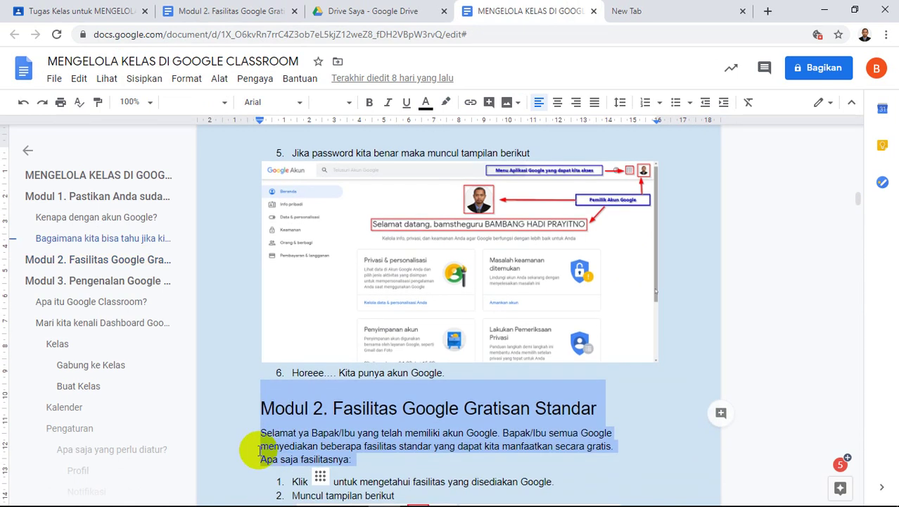
pyautogui.hotkey('shift', 'Down')
pyautogui.hotkey('shift', 'Down')
pyautogui.hotkey('shift', 'Down')
pyautogui.hotkey('shift', 'Down')
pyautogui.hotkey('shift', 'Down')
pyautogui.hotkey('shift', 'Down')
pyautogui.hotkey('shift', 'Down')
pyautogui.hotkey('shift', 'Down')
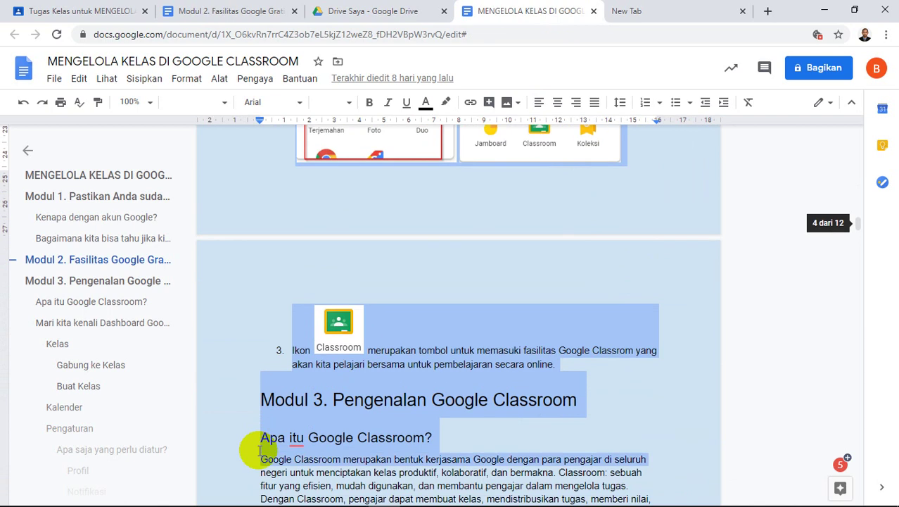
pyautogui.hotkey('shift', 'Down')
pyautogui.hotkey('shift', 'Down')
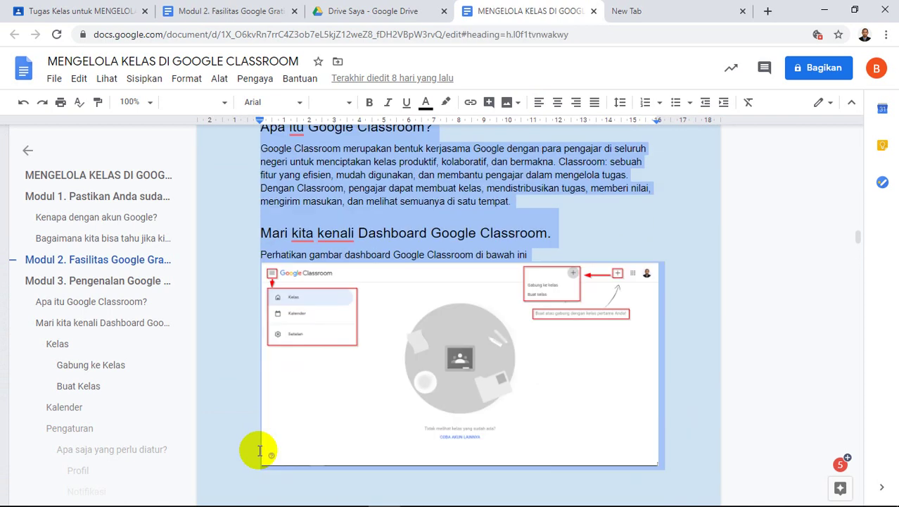
pyautogui.hotkey('shift', 'Down')
pyautogui.hotkey('shift', 'Down')
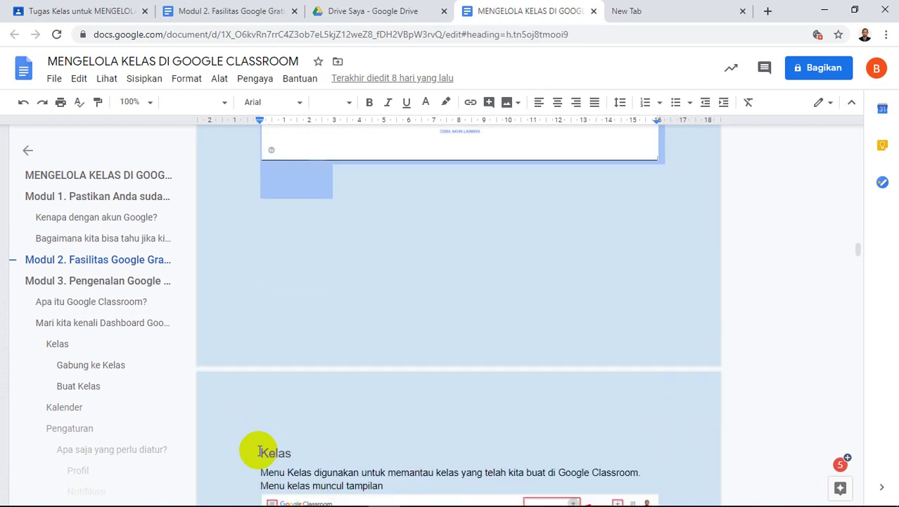
pyautogui.hotkey('shift', 'Down')
pyautogui.hotkey('shift', 'Down')
pyautogui.hotkey('shift', 'Down')
pyautogui.hotkey('shift', 'Down')
pyautogui.hotkey('shift', 'Down')
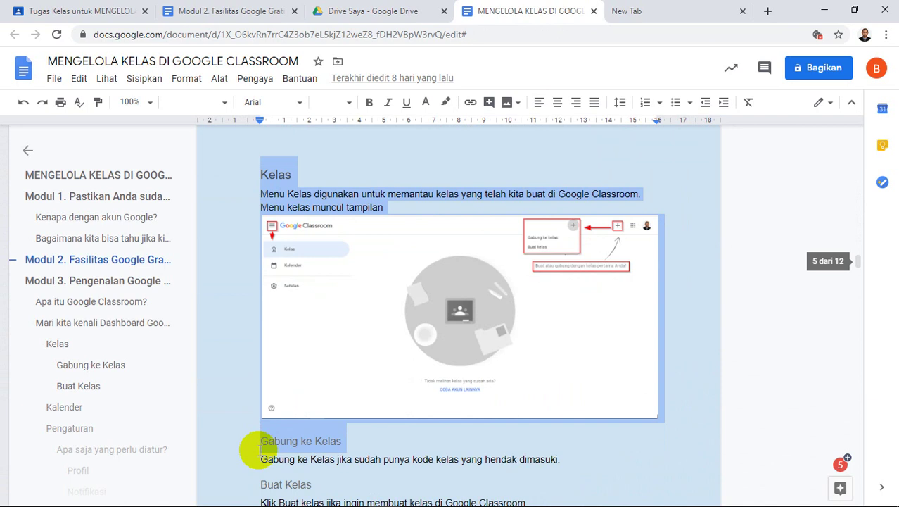
pyautogui.hotkey('shift', 'Down')
pyautogui.hotkey('shift', 'Down')
pyautogui.hotkey('shift', 'Down')
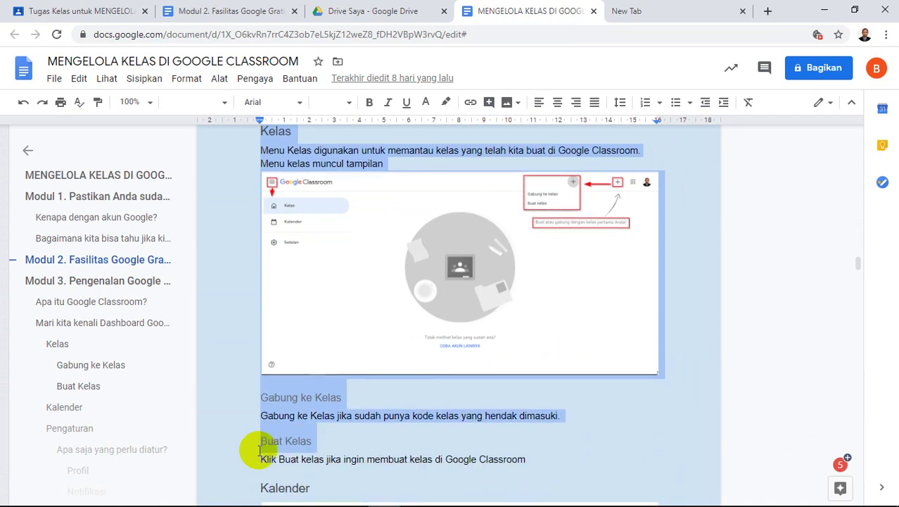
pyautogui.hotkey('shift', 'Up')
pyautogui.hotkey('shift', 'Down')
pyautogui.hotkey('shift', 'Down')
pyautogui.hotkey('shift', 'Down')
pyautogui.hotkey('shift', 'Down')
pyautogui.hotkey('shift', 'Down')
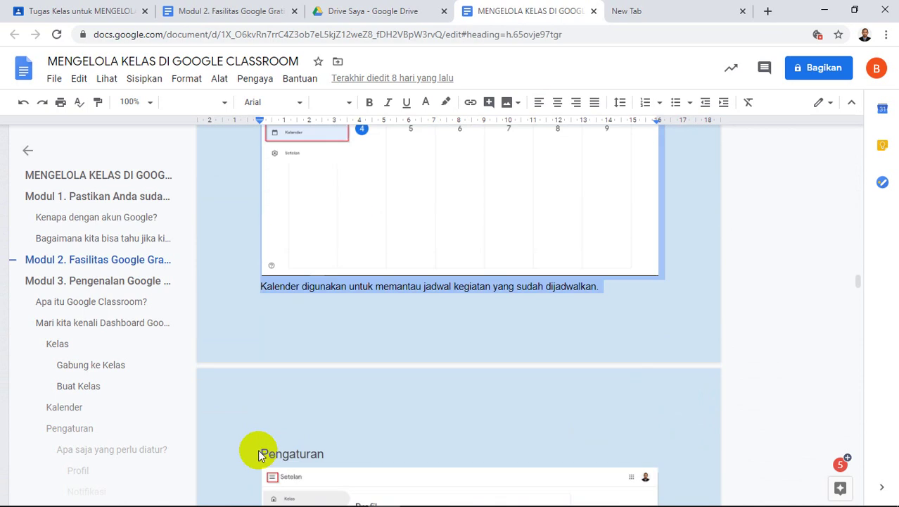
pyautogui.hotkey('shift', 'Down')
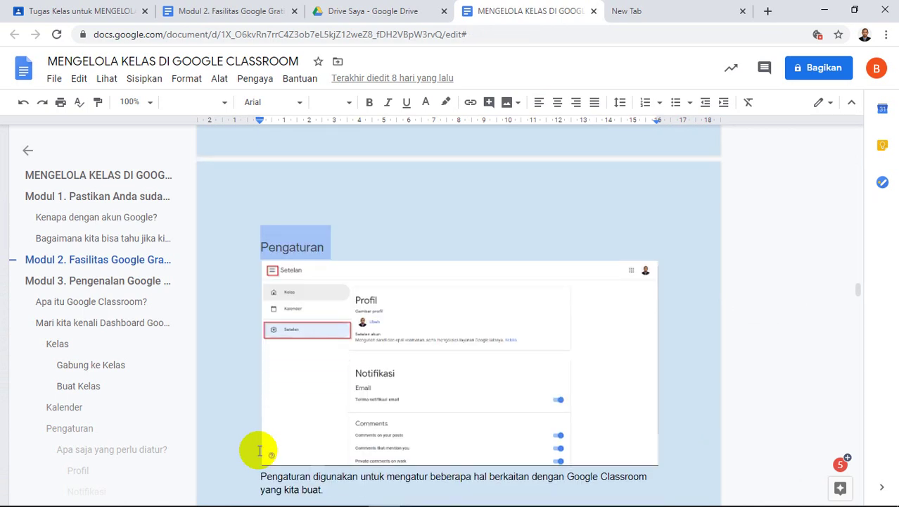
pyautogui.hotkey('shift', 'Down')
pyautogui.hotkey('shift', 'Down')
pyautogui.hotkey('shift', 'Down')
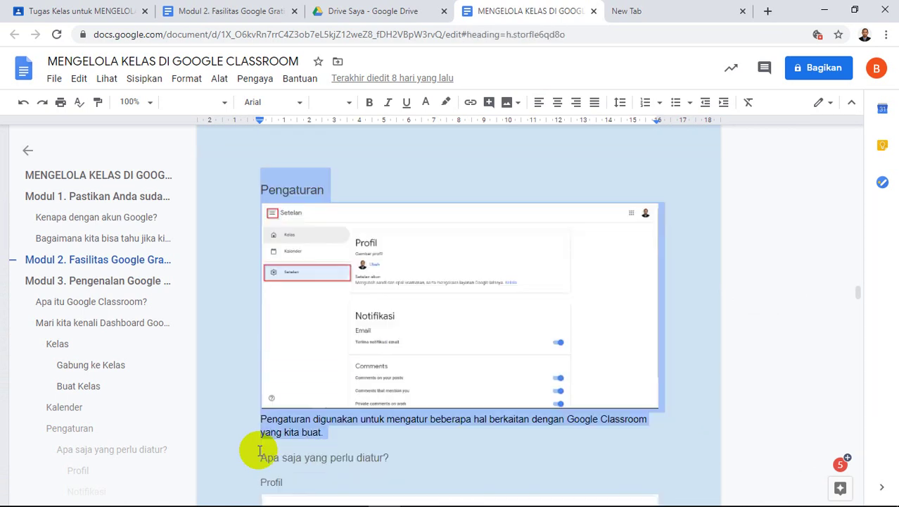
pyautogui.hotkey('shift', 'Down')
pyautogui.hotkey('shift', 'Down')
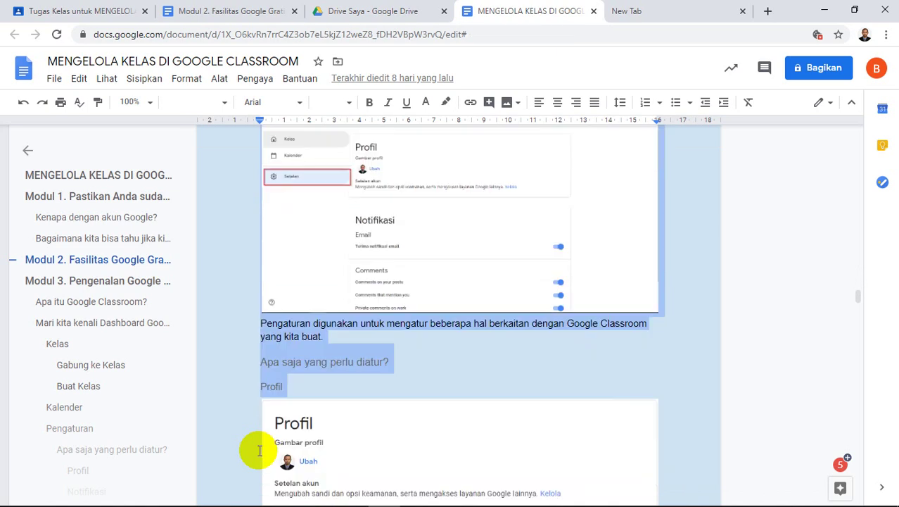
pyautogui.hotkey('shift', 'Down')
pyautogui.hotkey('shift', 'Down')
pyautogui.hotkey('shift', 'Down')
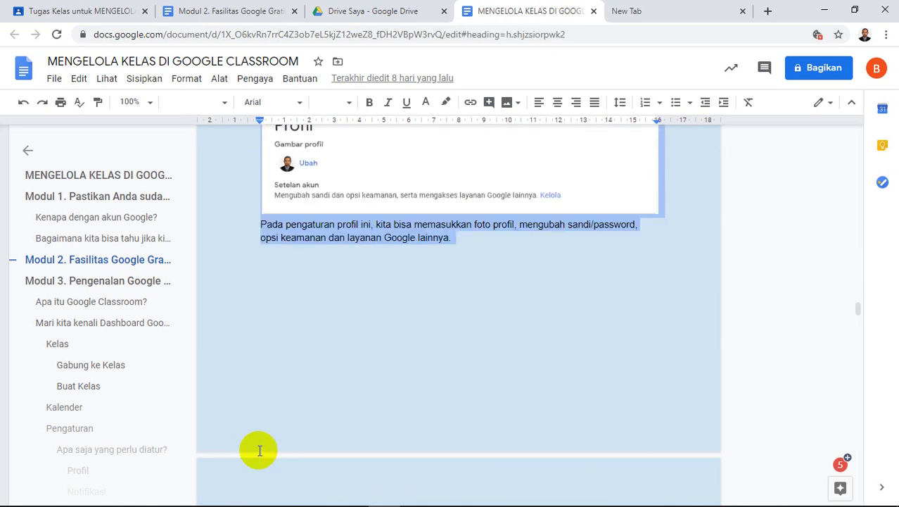
pyautogui.hotkey('shift', 'Down')
pyautogui.hotkey('shift', 'Down')
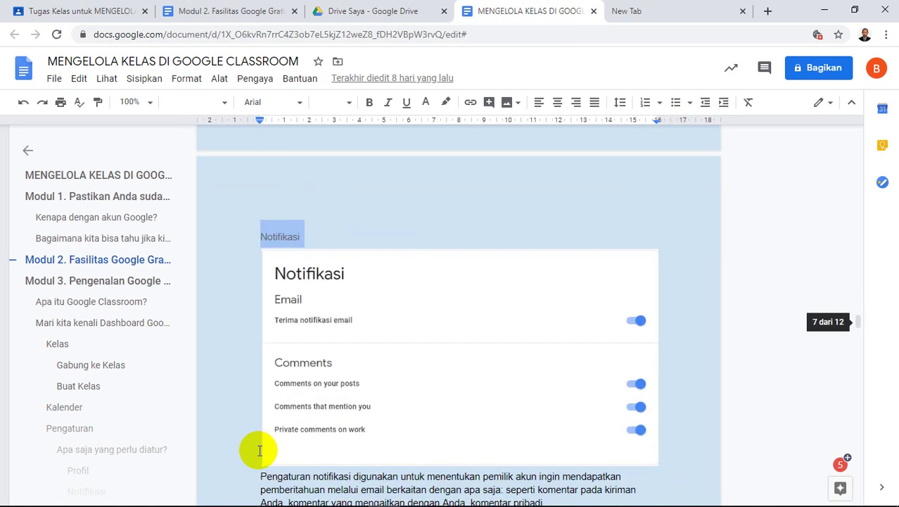
pyautogui.hotkey('shift', 'Down')
pyautogui.hotkey('shift', 'Down')
pyautogui.hotkey('shift', 'Down')
pyautogui.hotkey('shift', 'Down')
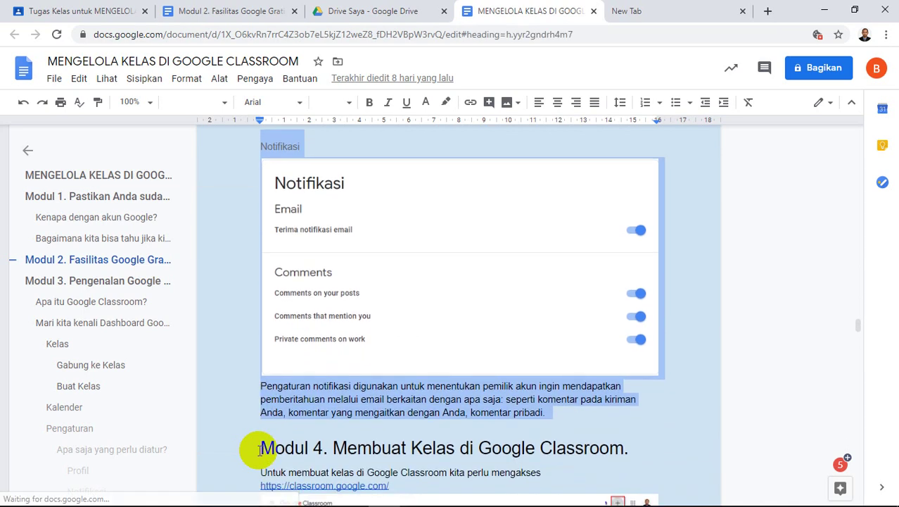
pyautogui.hotkey('shift', 'Up')
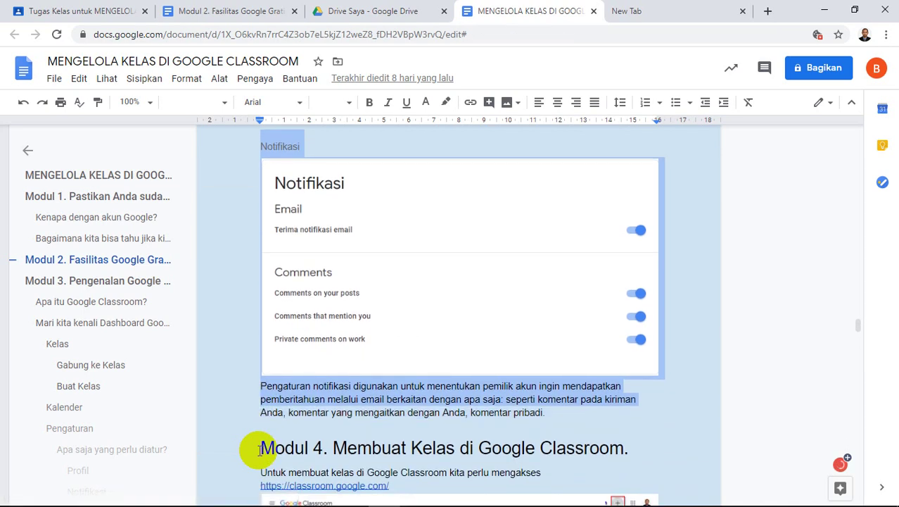
pyautogui.hotkey('shift', 'Up')
pyautogui.hotkey('shift', 'Up')
pyautogui.hotkey('shift', 'Up')
pyautogui.hotkey('shift', 'Up')
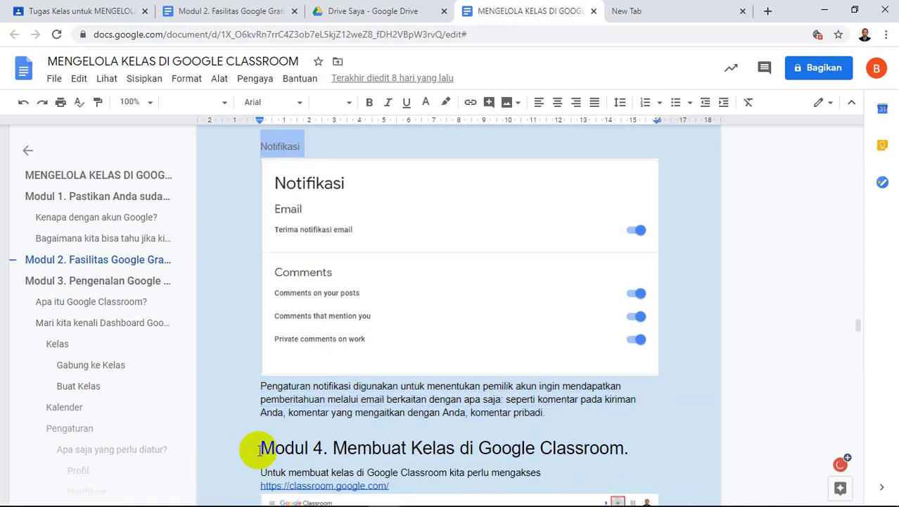
pyautogui.hotkey('shift', 'Up')
pyautogui.hotkey('shift', 'Up')
pyautogui.hotkey('shift', 'Up')
pyautogui.hotkey('shift', 'Up')
pyautogui.hotkey('shift', 'Up')
pyautogui.hotkey('shift', 'Up')
pyautogui.hotkey('shift', 'Up')
pyautogui.hotkey('shift', 'Up')
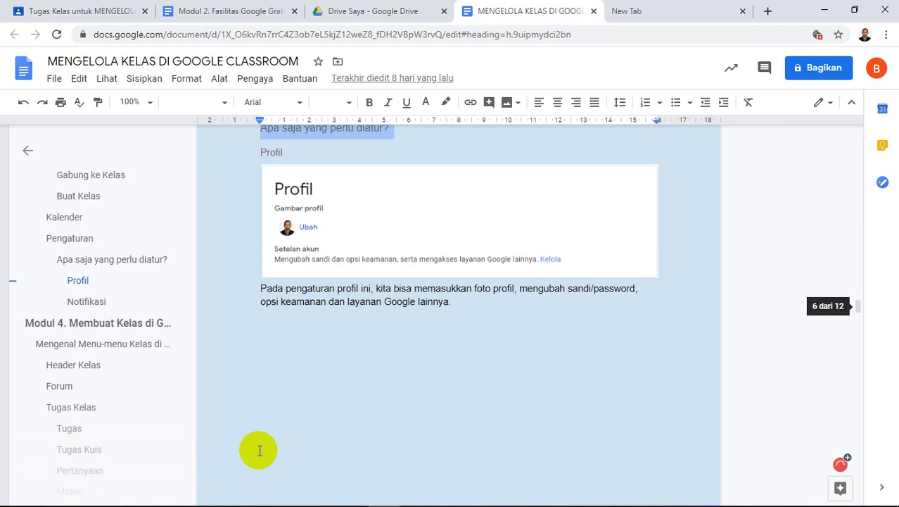
pyautogui.hotkey('shift', 'Up')
pyautogui.hotkey('shift', 'Up')
pyautogui.hotkey('shift', 'Up')
pyautogui.hotkey('shift', 'Up')
pyautogui.hotkey('shift', 'Up')
pyautogui.hotkey('shift', 'Up')
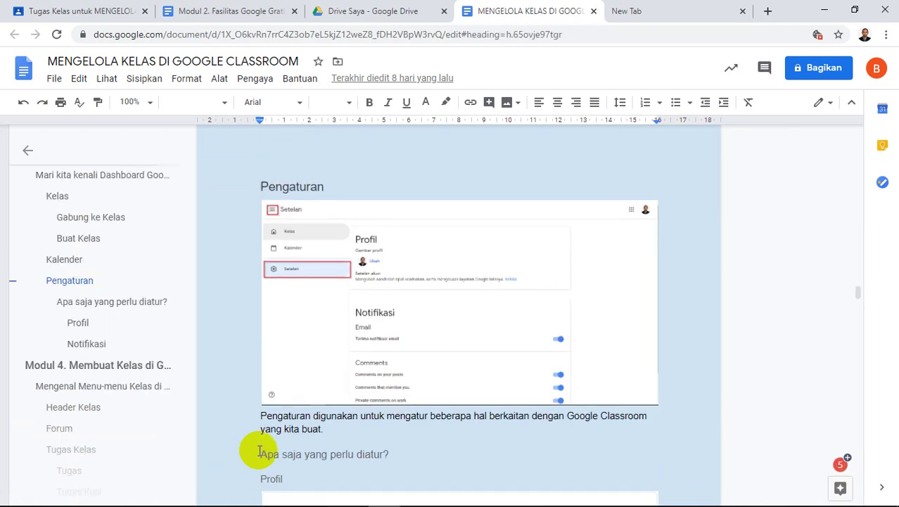
pyautogui.hotkey('shift', 'Up')
pyautogui.hotkey('shift', 'Up')
pyautogui.hotkey('shift', 'Up')
pyautogui.hotkey('shift', 'Up')
pyautogui.hotkey('shift', 'Up')
pyautogui.hotkey('shift', 'Up')
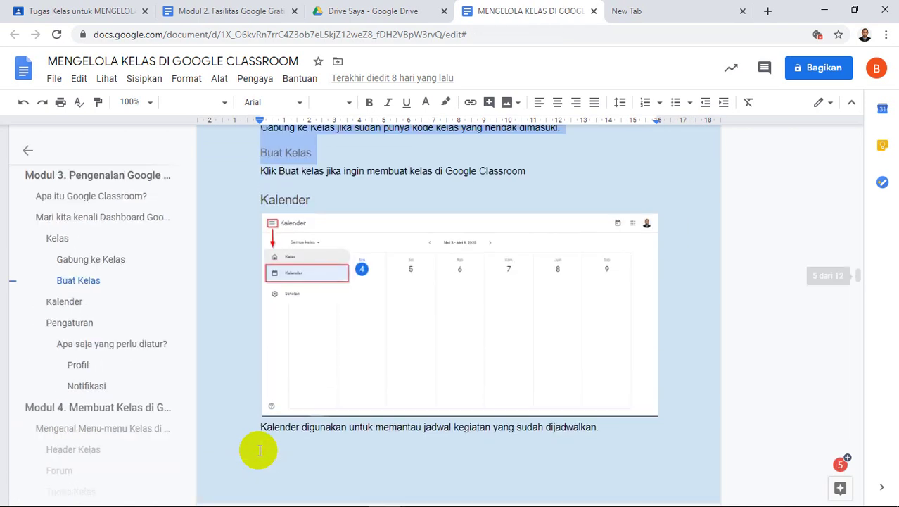
pyautogui.hotkey('shift', 'Up')
pyautogui.hotkey('shift', 'Up')
pyautogui.hotkey('shift', 'Up')
pyautogui.hotkey('shift', 'Up')
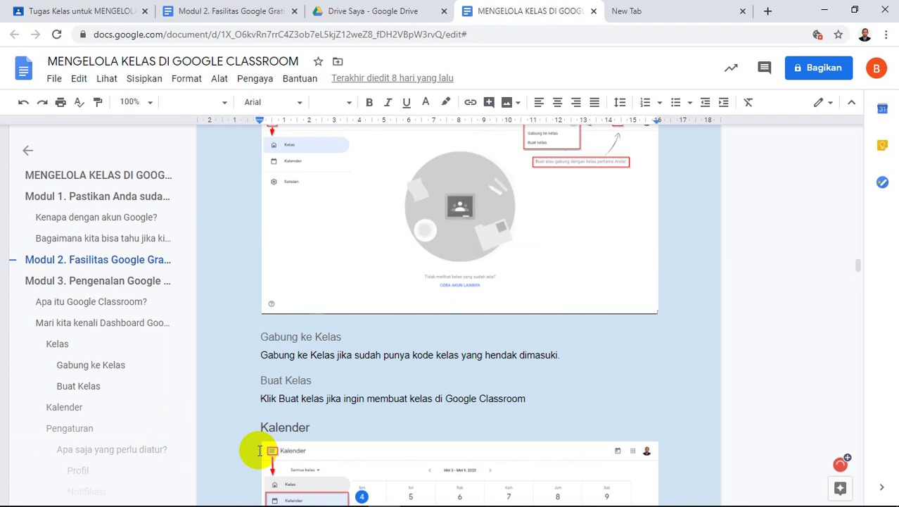
pyautogui.hotkey('shift', 'Up')
pyautogui.hotkey('shift', 'Up')
pyautogui.hotkey('shift', 'Up')
pyautogui.hotkey('shift', 'Up')
pyautogui.hotkey('shift', 'Up')
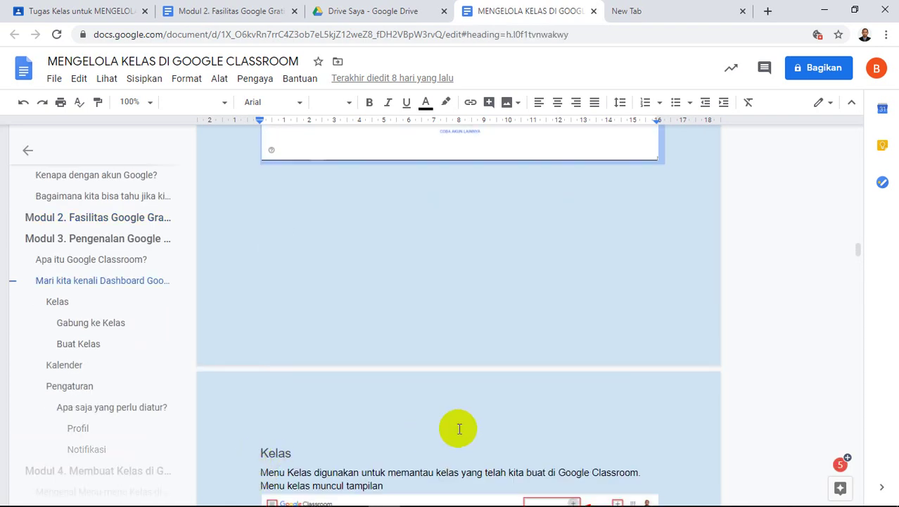
# Copy the Modul 2 section, from its heading through list item 3 about the Classroom icon, into the new Modul 2 document
pyautogui.moveTo(859, 252); pyautogui.dragTo(858, 242)
pyautogui.moveTo(857, 240); pyautogui.dragTo(858, 224)
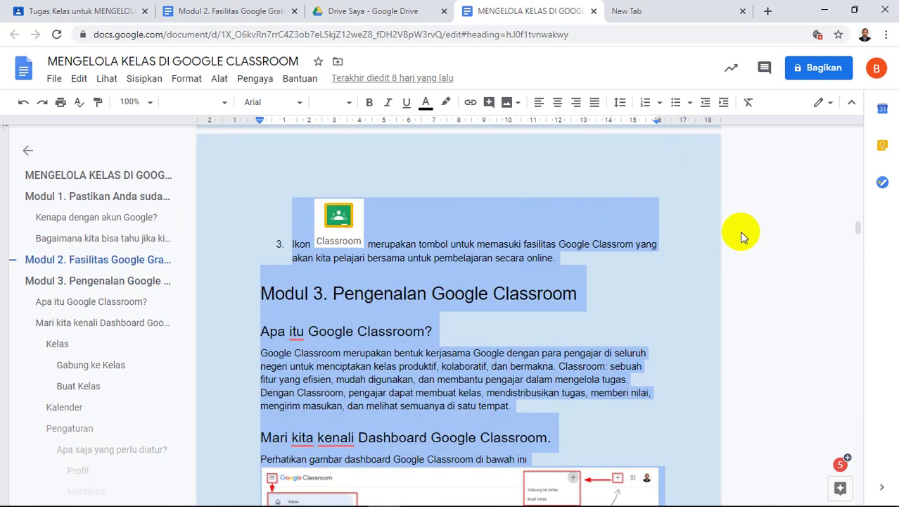
pyautogui.click(581, 263)
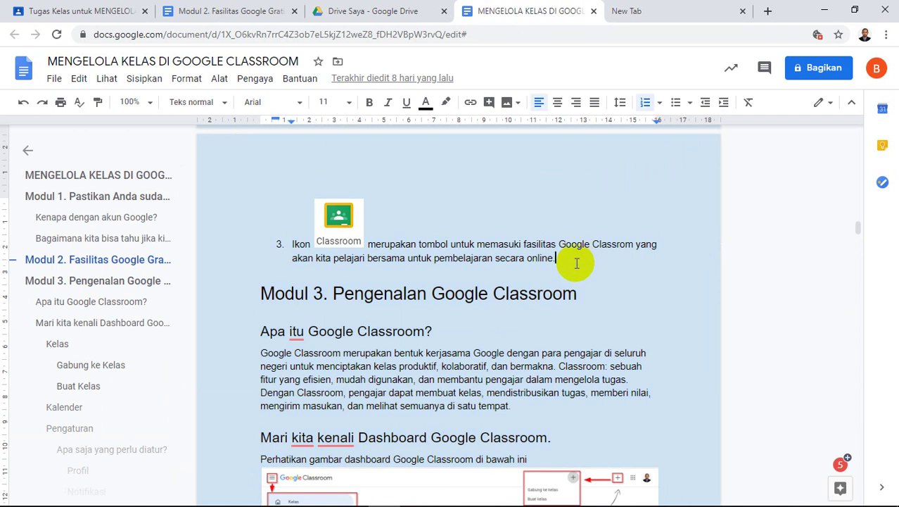
pyautogui.moveTo(570, 262); pyautogui.dragTo(262, 198)
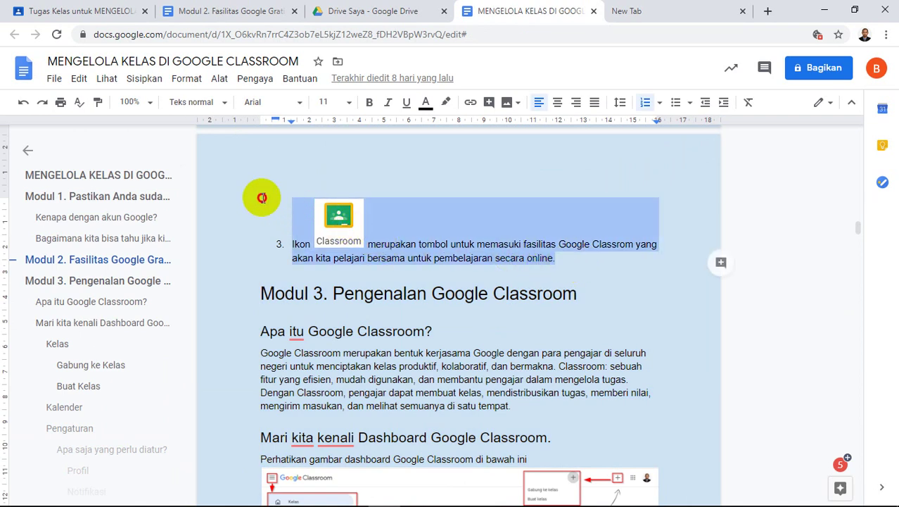
pyautogui.scroll(5, 263, 197)
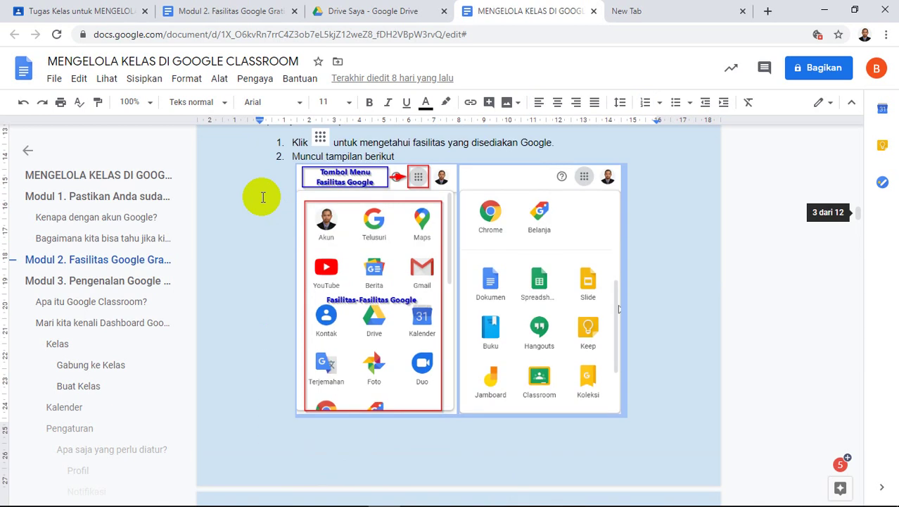
pyautogui.hotkey('shift', 'Up')
pyautogui.hotkey('shift', 'Up')
pyautogui.hotkey('shift', 'Up')
pyautogui.hotkey('shift', 'Up')
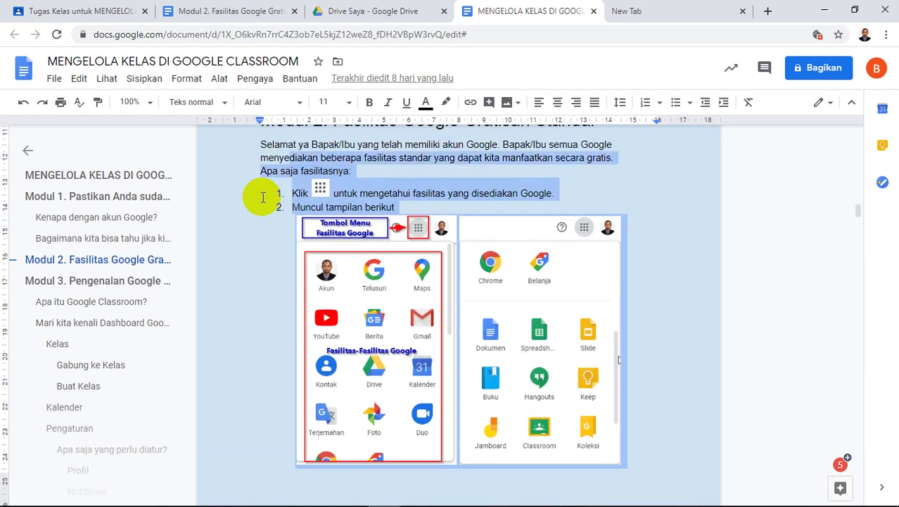
pyautogui.hotkey('shift', 'Up')
pyautogui.hotkey('shift', 'Up')
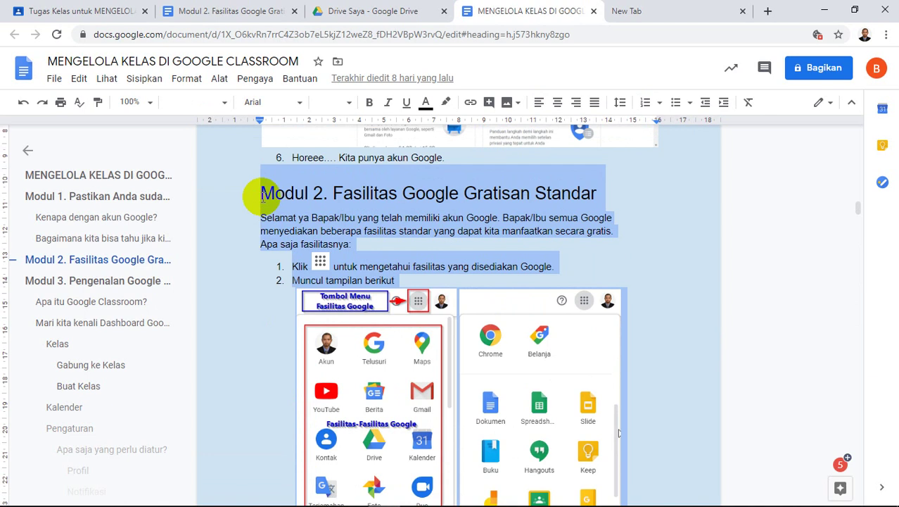
pyautogui.click(237, 13)
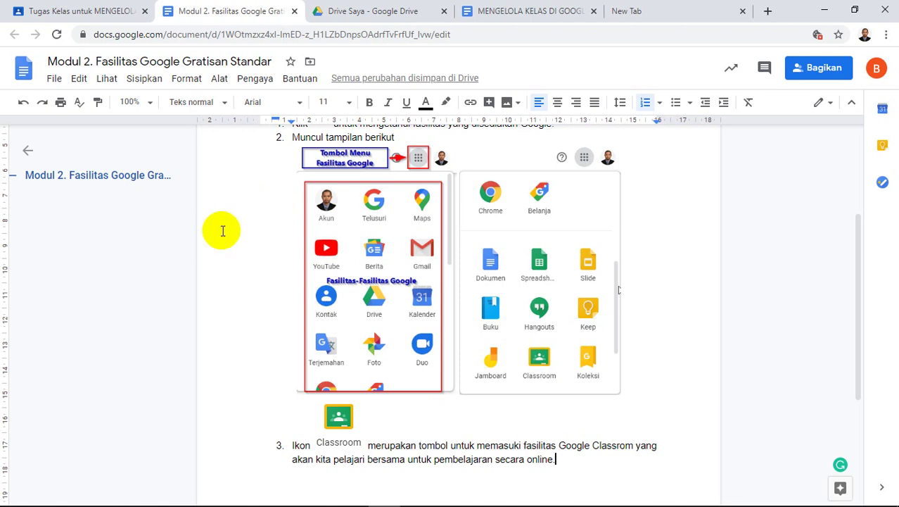
# Set the Modul 2 document's page color to light blue and close the document
pyautogui.click(55, 78)
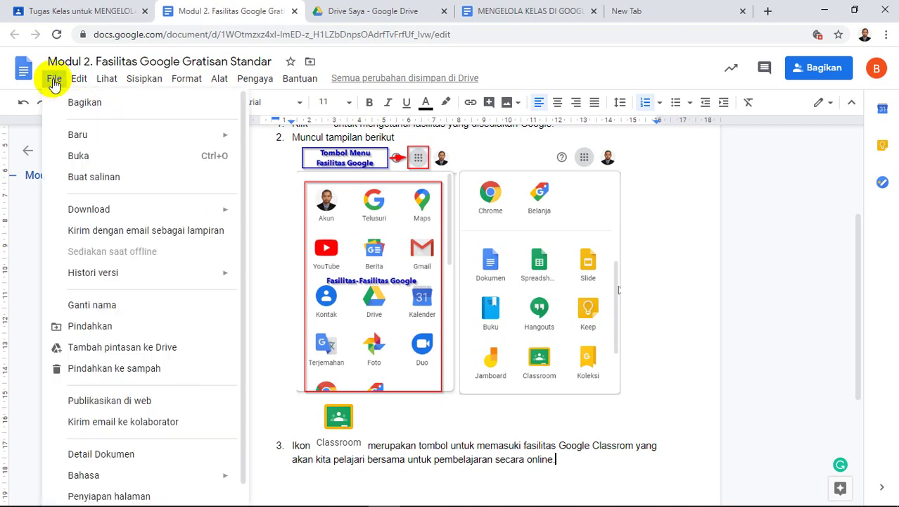
pyautogui.click(106, 497)
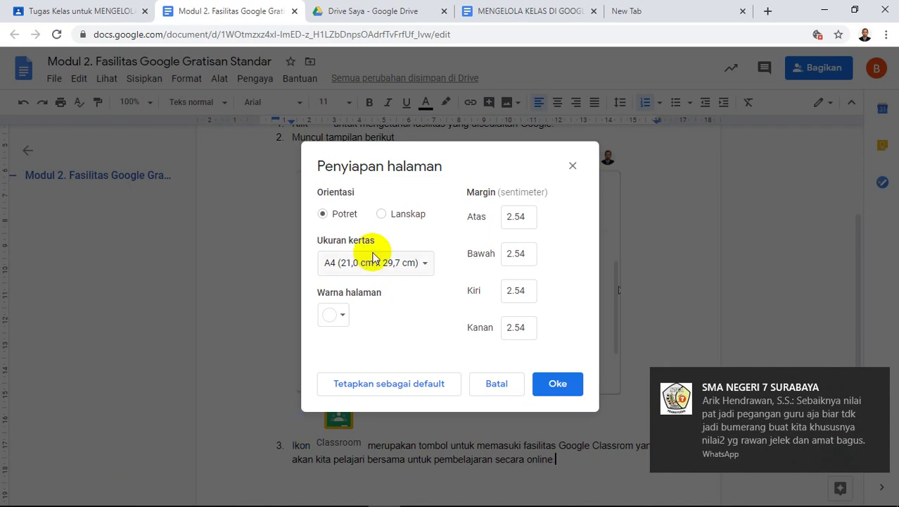
pyautogui.click(341, 318)
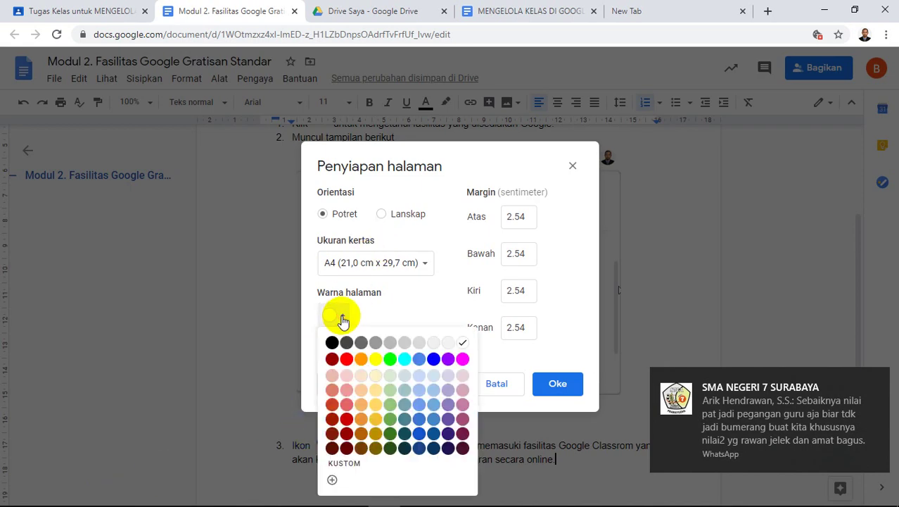
pyautogui.click(431, 380)
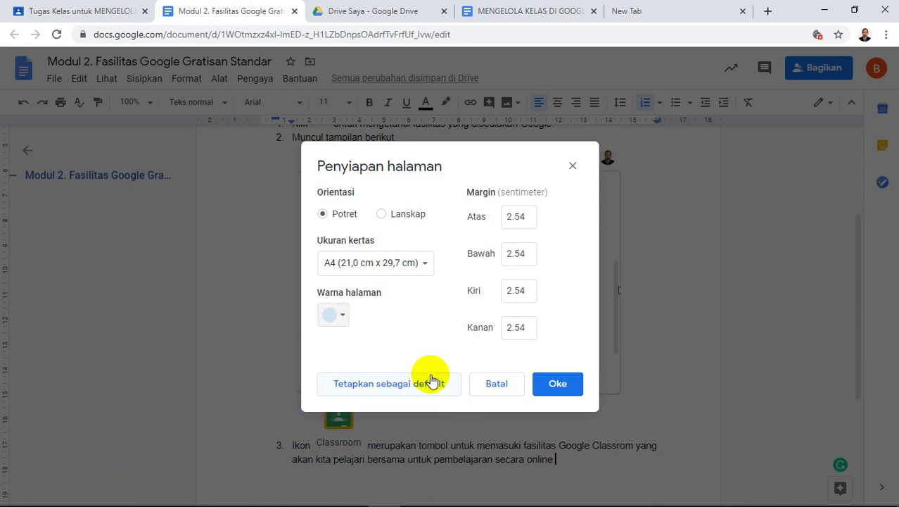
pyautogui.click(553, 385)
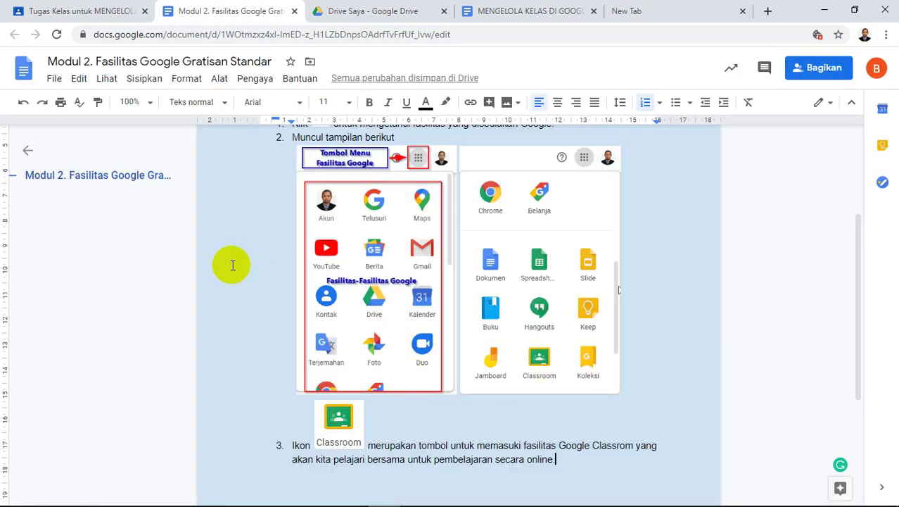
pyautogui.click(296, 11)
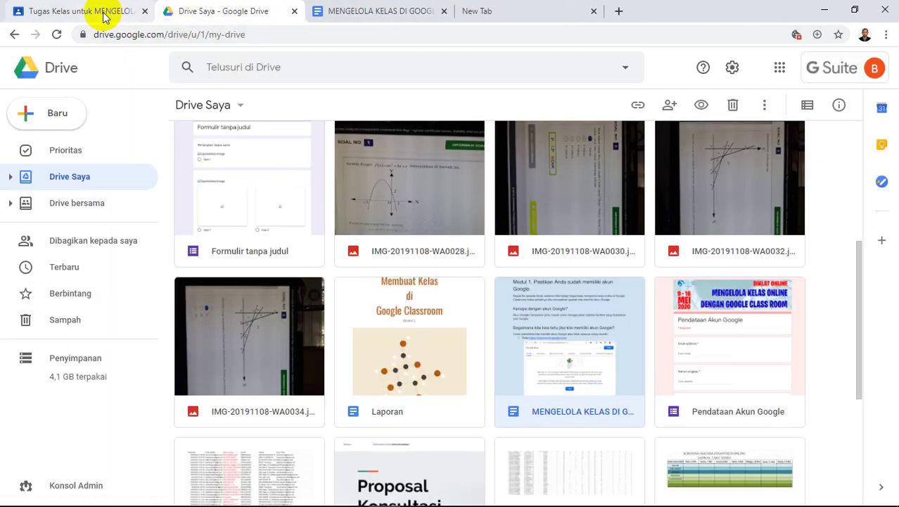
# Save the Tentang Modul 2 material in Google Classroom and open the full Tentang Modul 3 material
pyautogui.click(103, 13)
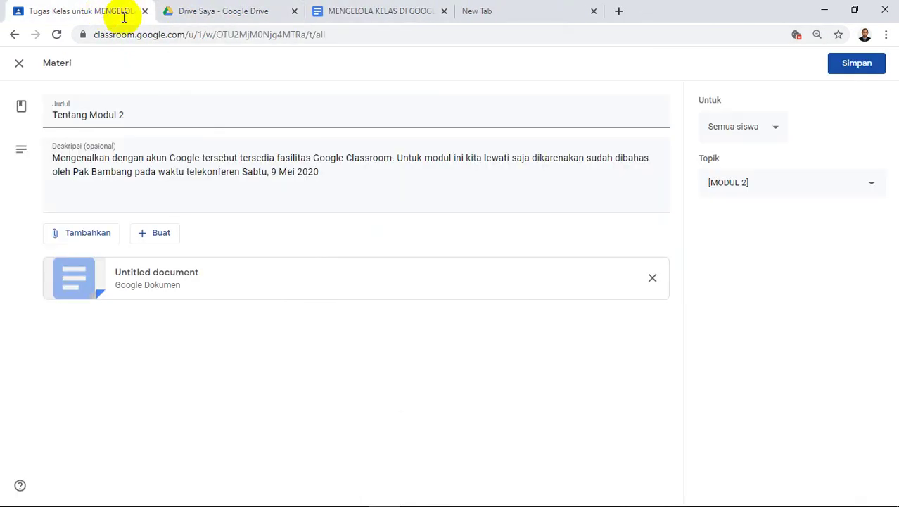
pyautogui.click(856, 63)
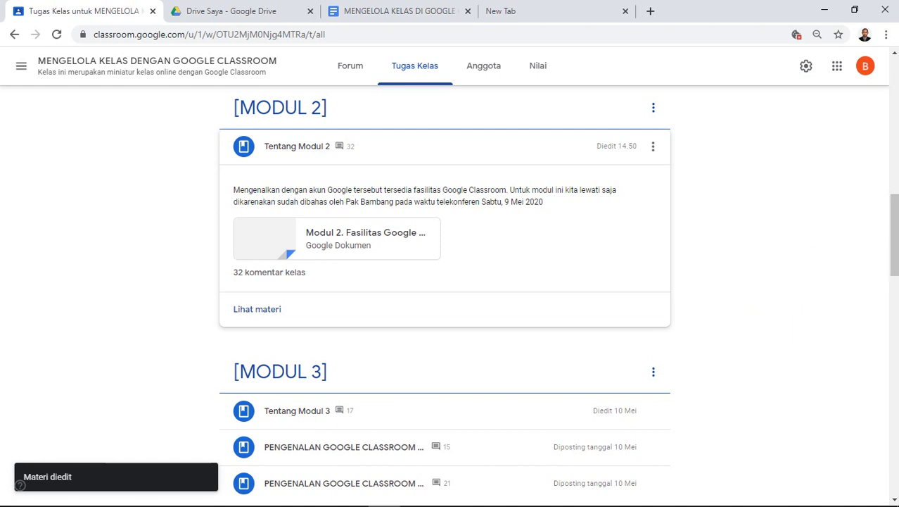
pyautogui.moveTo(893, 218); pyautogui.dragTo(890, 255)
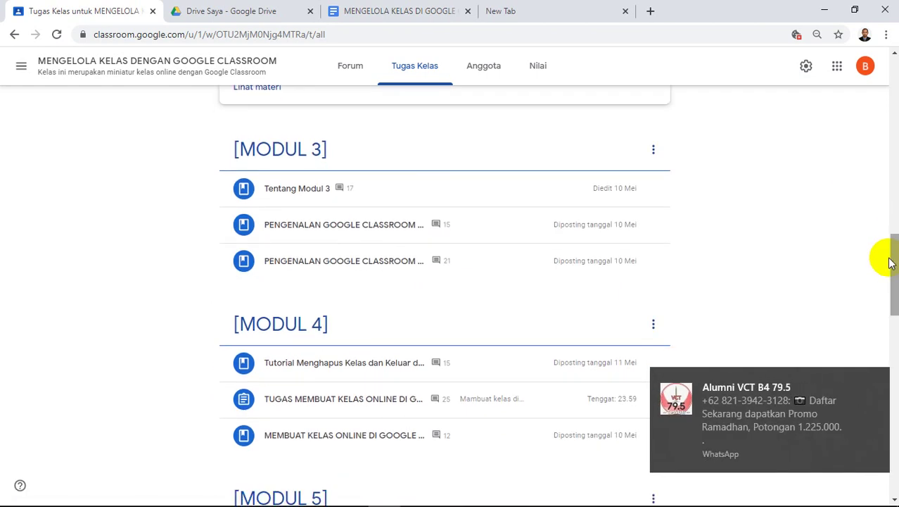
pyautogui.click(553, 202)
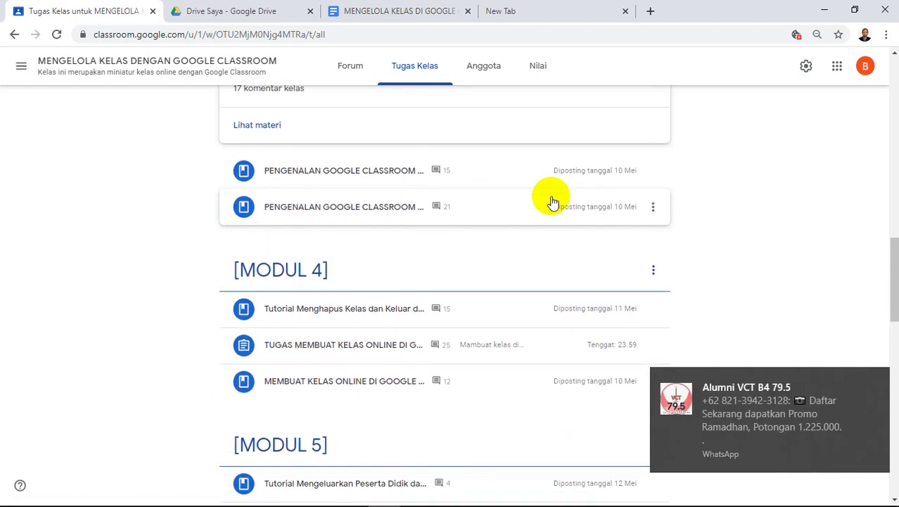
pyautogui.moveTo(895, 255); pyautogui.dragTo(885, 214)
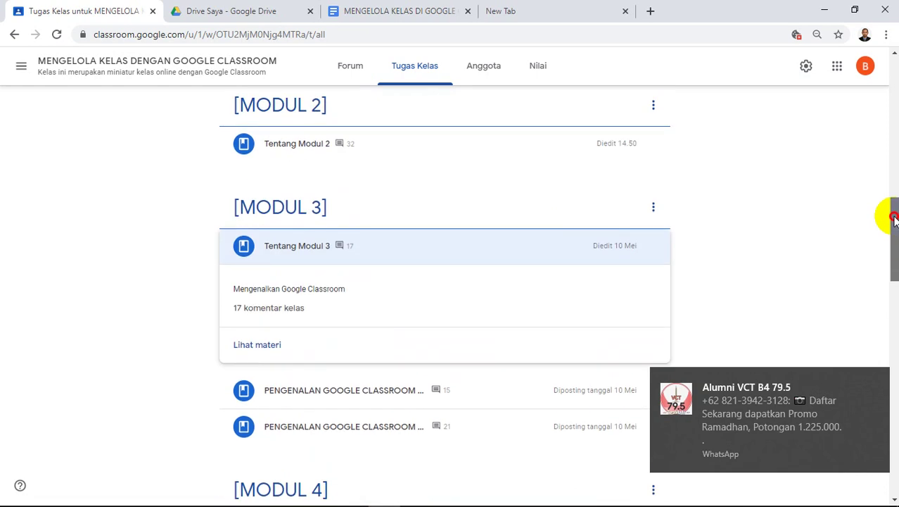
pyautogui.click(268, 346)
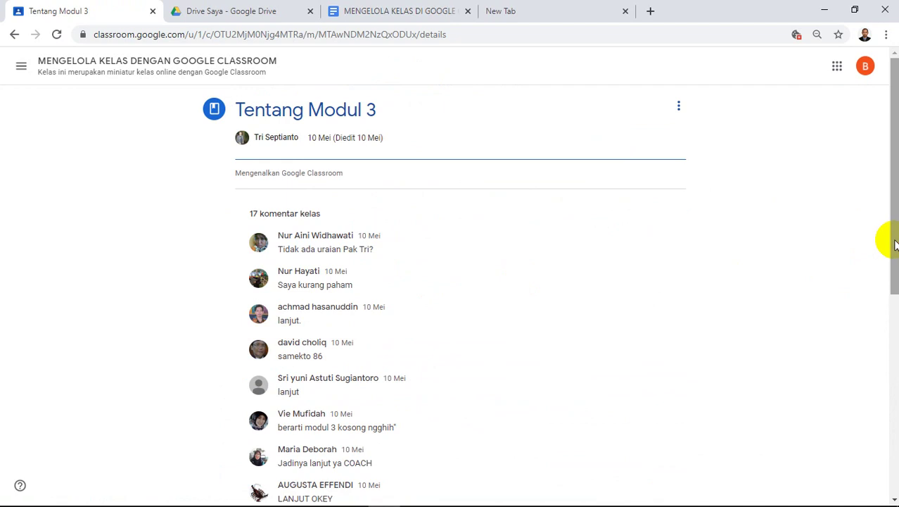
# Edit the Tentang Modul 3 material and create a new Google Docs document as its attachment
pyautogui.scroll(-2, 889, 245)
pyautogui.scroll(-1, 891, 327)
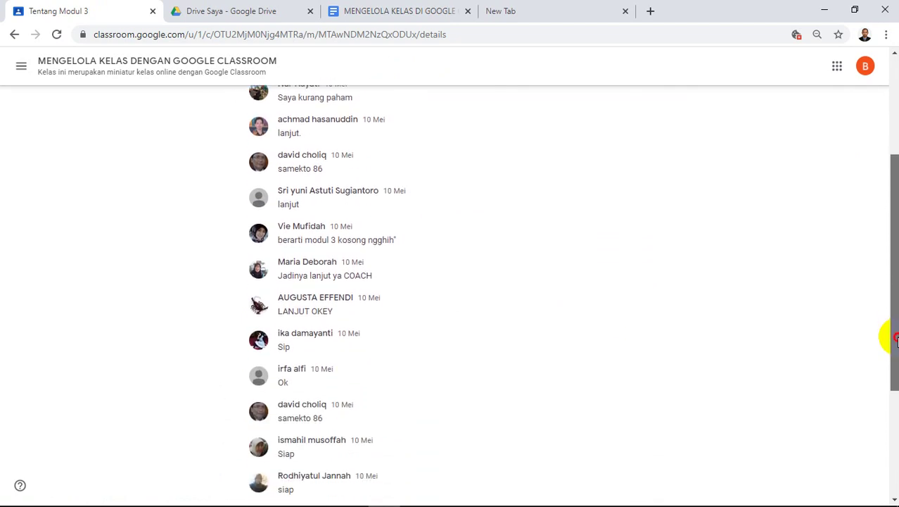
pyautogui.scroll(3, 889, 301)
pyautogui.scroll(1, 872, 257)
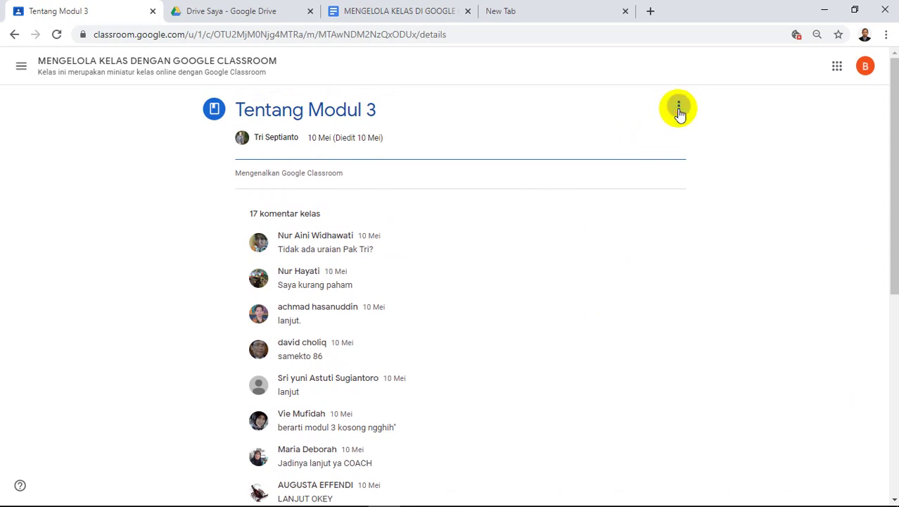
pyautogui.click(679, 112)
pyautogui.click(651, 139)
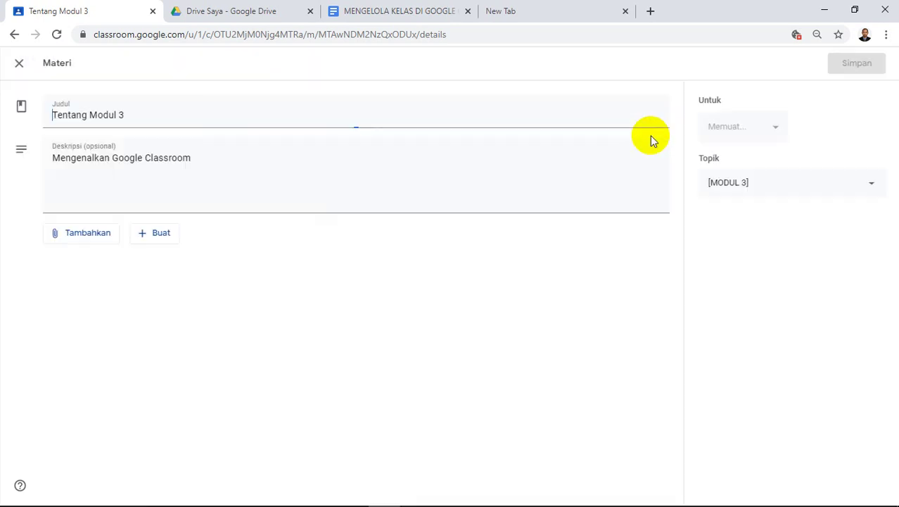
pyautogui.click(149, 238)
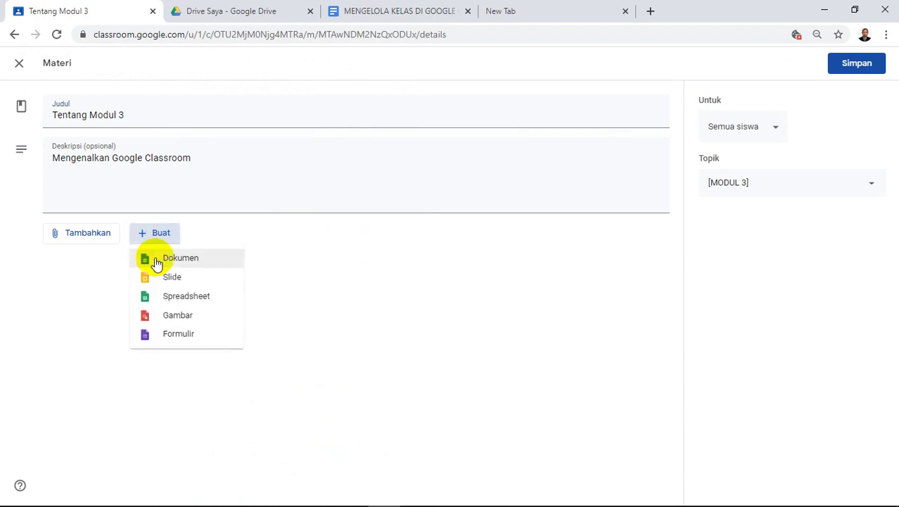
pyautogui.click(156, 262)
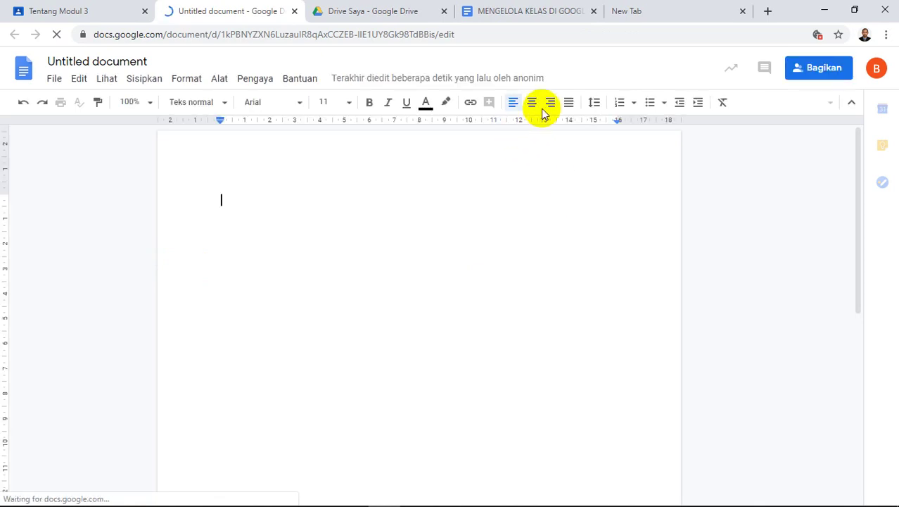
# Copy the Modul 3 heading from the source document and rename the new document "Modul 3. Pengenalan Google Classroom"
pyautogui.click(517, 12)
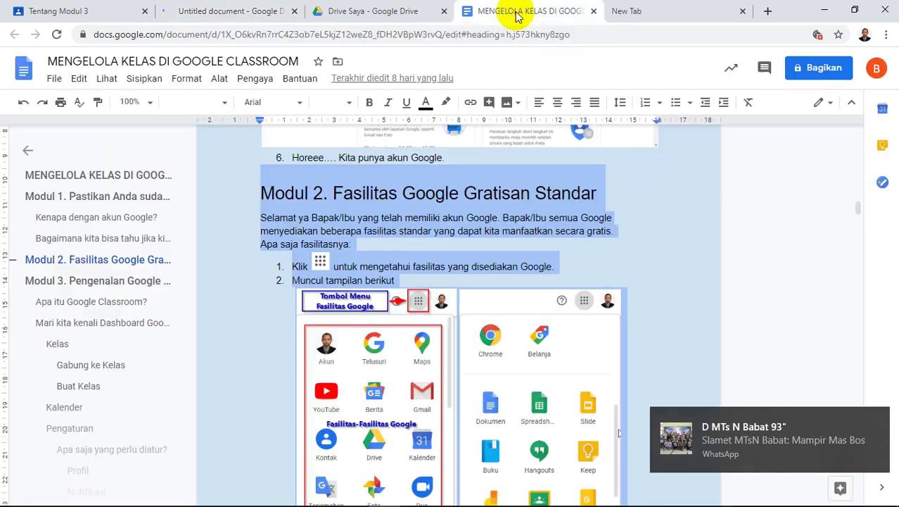
pyautogui.click(632, 255)
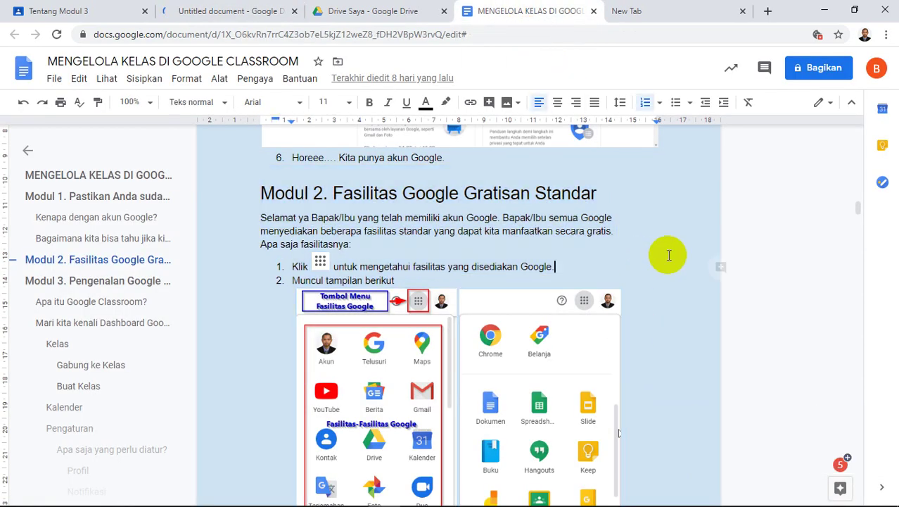
pyautogui.click(107, 285)
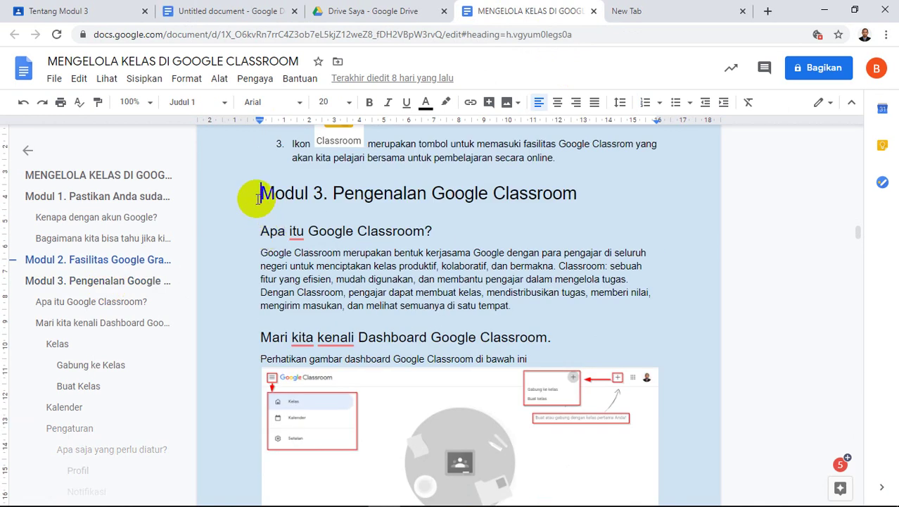
pyautogui.moveTo(258, 197); pyautogui.dragTo(573, 197)
pyautogui.hotkey('ctrl', 'c')
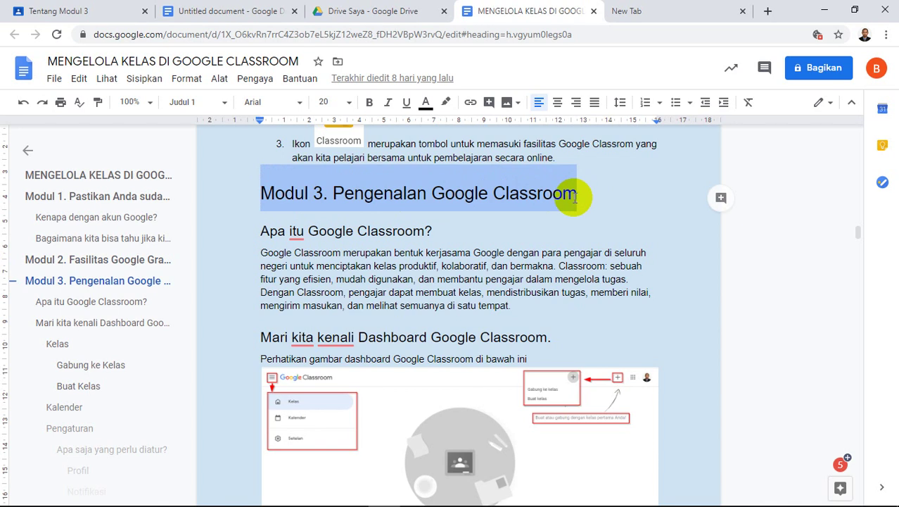
pyautogui.click(213, 12)
pyautogui.click(116, 61)
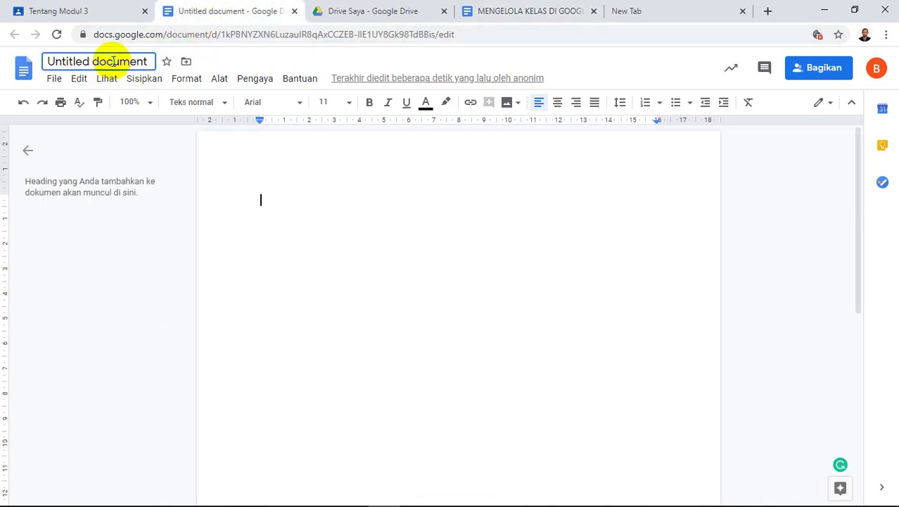
pyautogui.doubleClick(114, 61)
pyautogui.hotkey('ctrl', 'v')
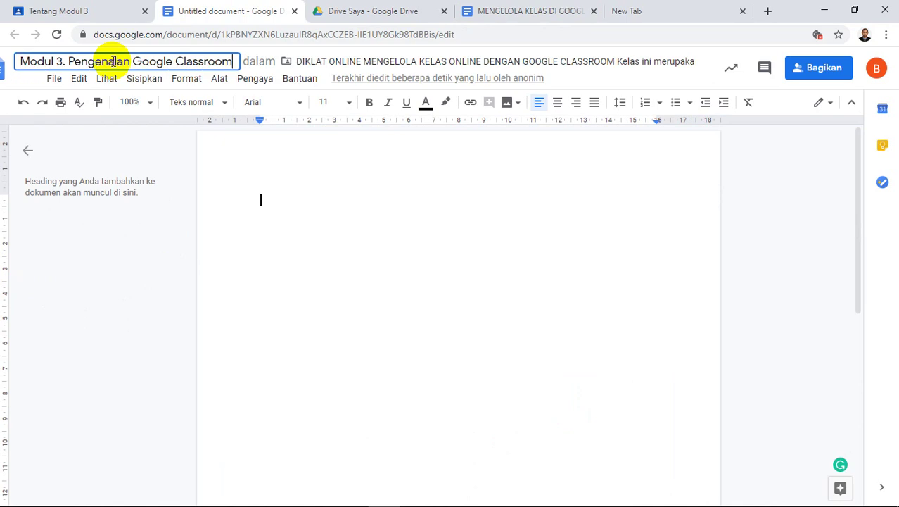
pyautogui.click(295, 204)
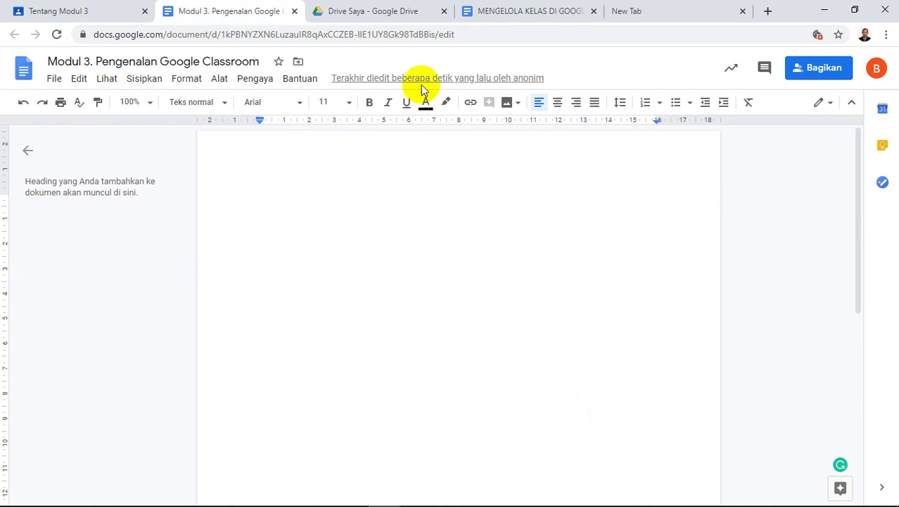
# In the source document, select from the start of the Modul 3 heading down to the "Mengenal Menu-menu Kelas di Google Classroom" heading
pyautogui.click(498, 12)
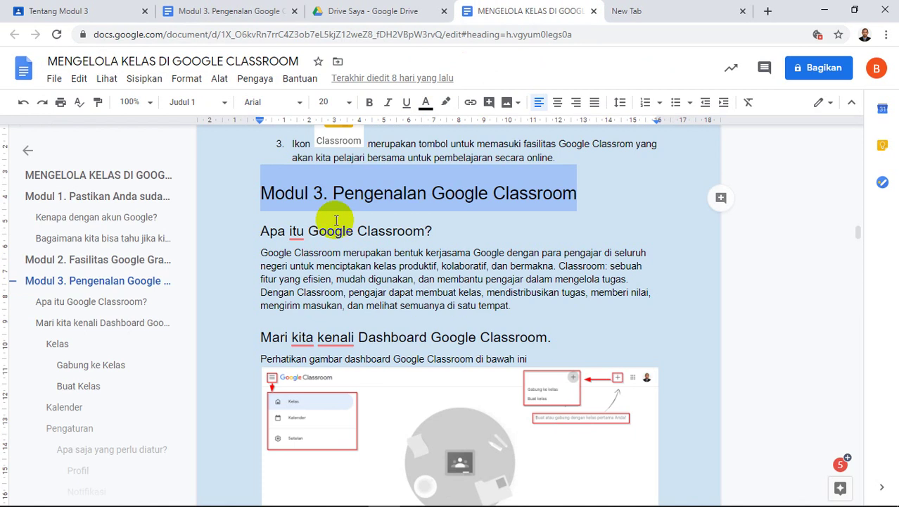
pyautogui.click(261, 194)
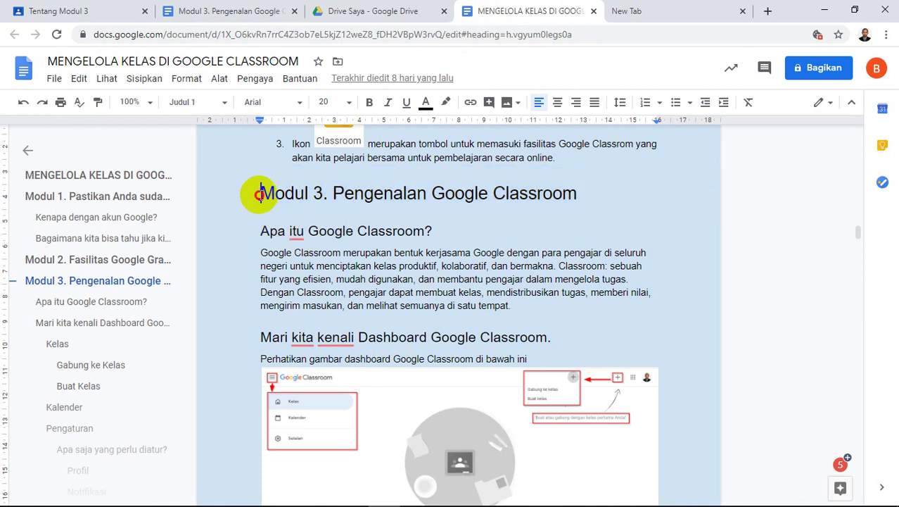
pyautogui.moveTo(260, 194); pyautogui.dragTo(384, 333)
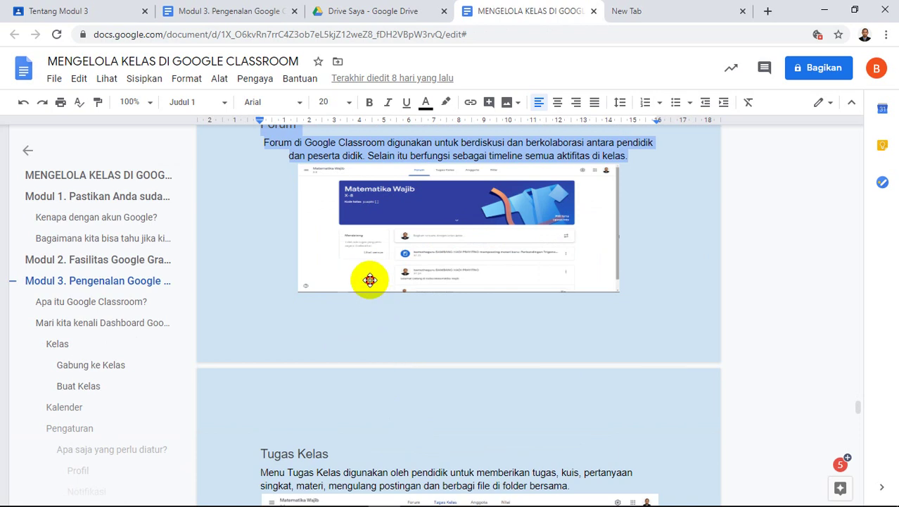
pyautogui.moveTo(371, 241); pyautogui.dragTo(350, 415)
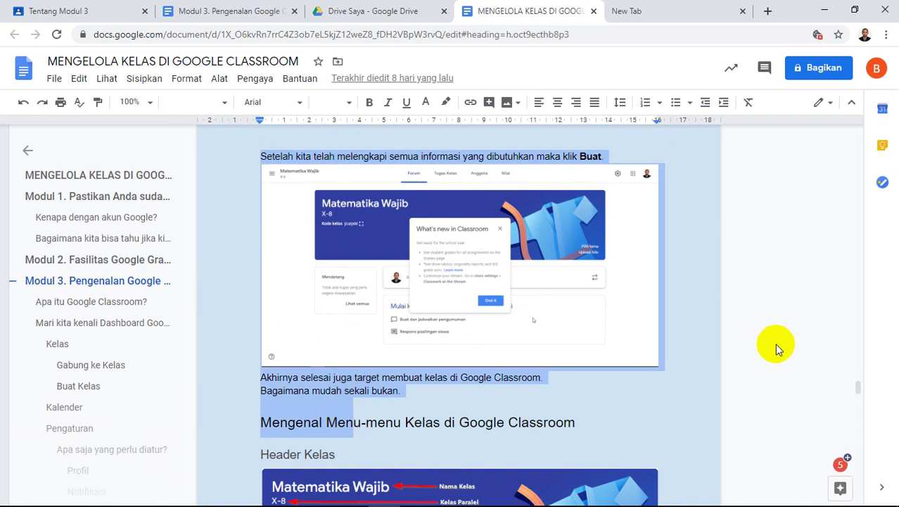
# Extend the selection down through the Nilai section, ending just before the Modul 5 heading
pyautogui.hotkey('shift', 'Down')
pyautogui.hotkey('shift', 'Down')
pyautogui.hotkey('shift', 'Down')
pyautogui.hotkey('shift', 'Down')
pyautogui.hotkey('shift', 'Down')
pyautogui.hotkey('shift', 'Down')
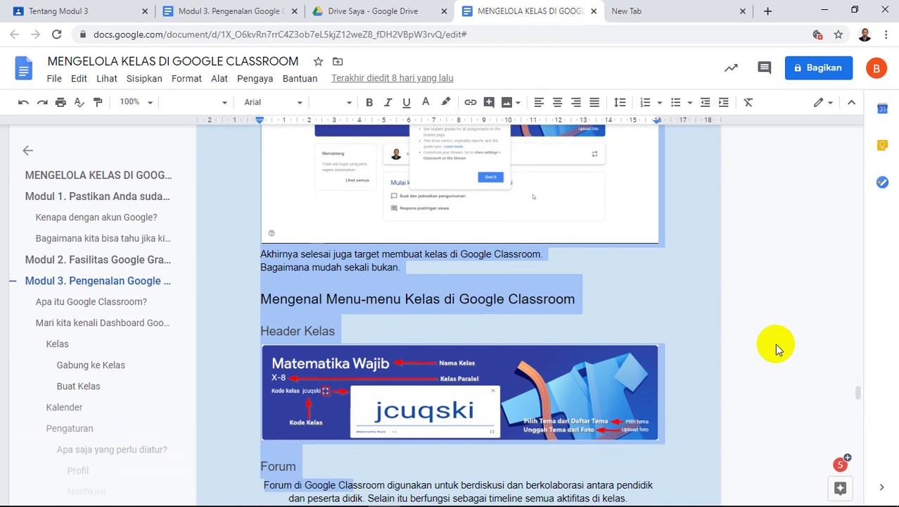
pyautogui.hotkey('shift', 'Down')
pyautogui.hotkey('shift', 'Down')
pyautogui.hotkey('shift', 'Down')
pyautogui.hotkey('shift', 'Down')
pyautogui.hotkey('shift', 'Down')
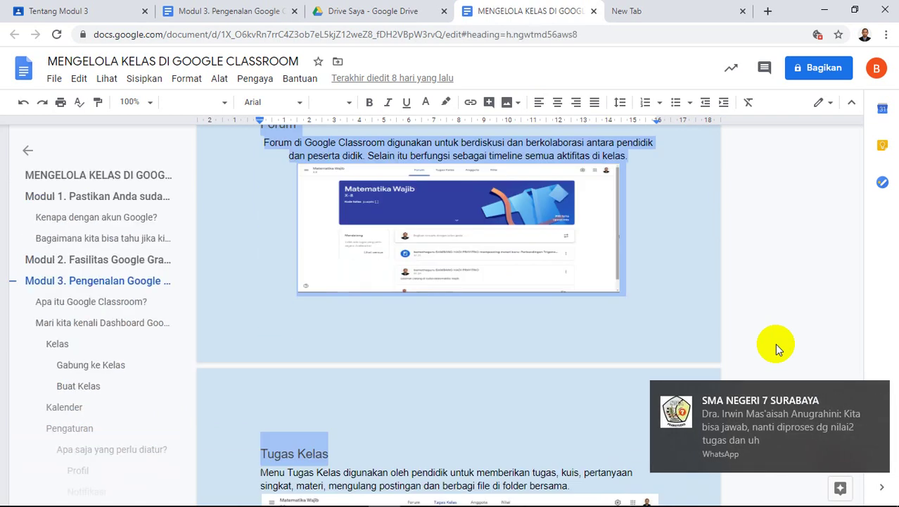
pyautogui.hotkey('shift', 'Down')
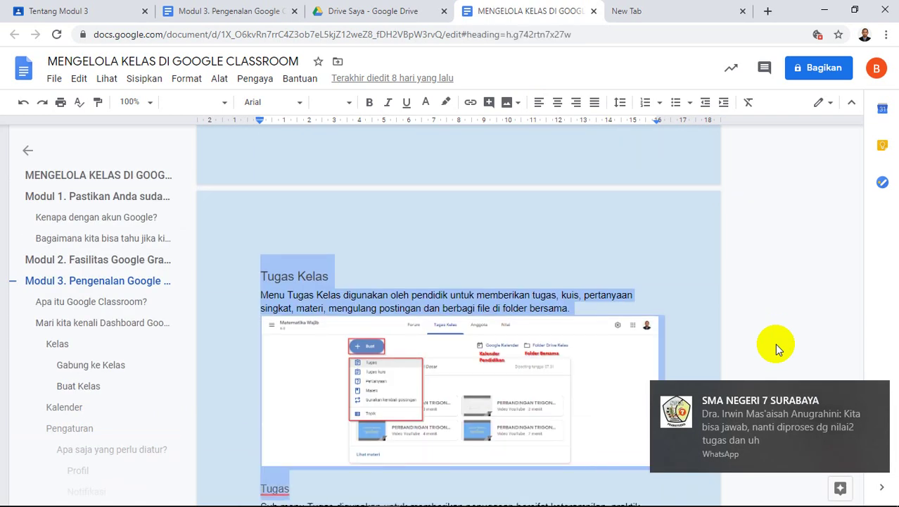
pyautogui.hotkey('shift', 'Down')
pyautogui.hotkey('shift', 'Down')
pyautogui.hotkey('shift', 'Down')
pyautogui.hotkey('shift', 'Down')
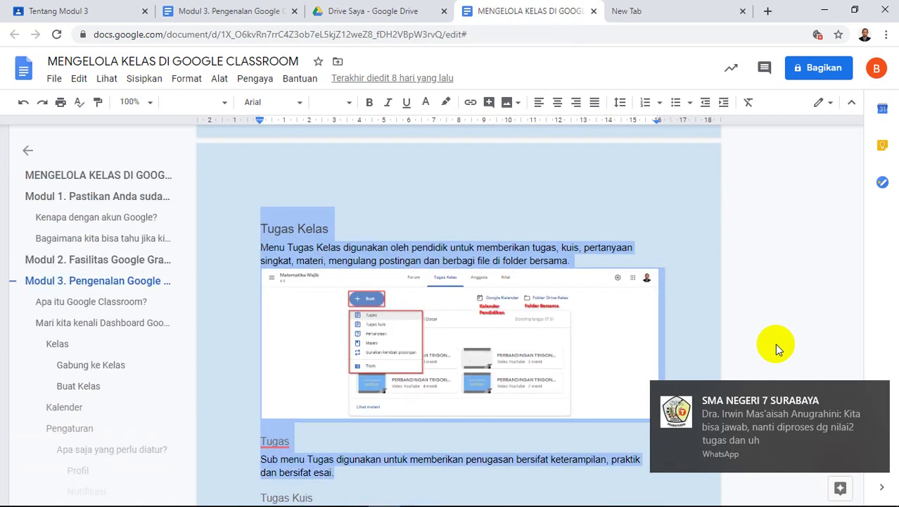
pyautogui.hotkey('shift', 'Down')
pyautogui.hotkey('shift', 'Down')
pyautogui.hotkey('shift', 'Down')
pyautogui.hotkey('shift', 'Down')
pyautogui.hotkey('shift', 'Down')
pyautogui.hotkey('shift', 'Down')
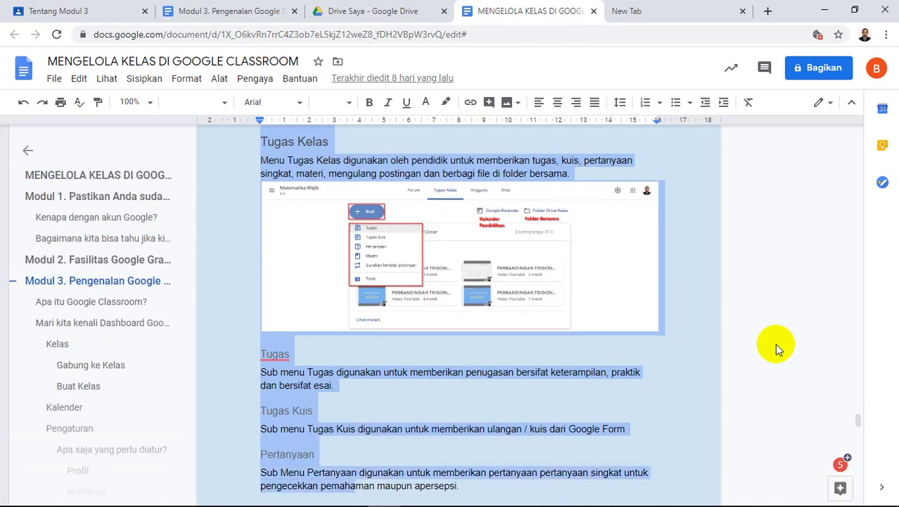
pyautogui.hotkey('shift', 'Down')
pyautogui.hotkey('shift', 'Down')
pyautogui.hotkey('shift', 'Down')
pyautogui.hotkey('shift', 'Down')
pyautogui.hotkey('shift', 'Down')
pyautogui.hotkey('shift', 'Down')
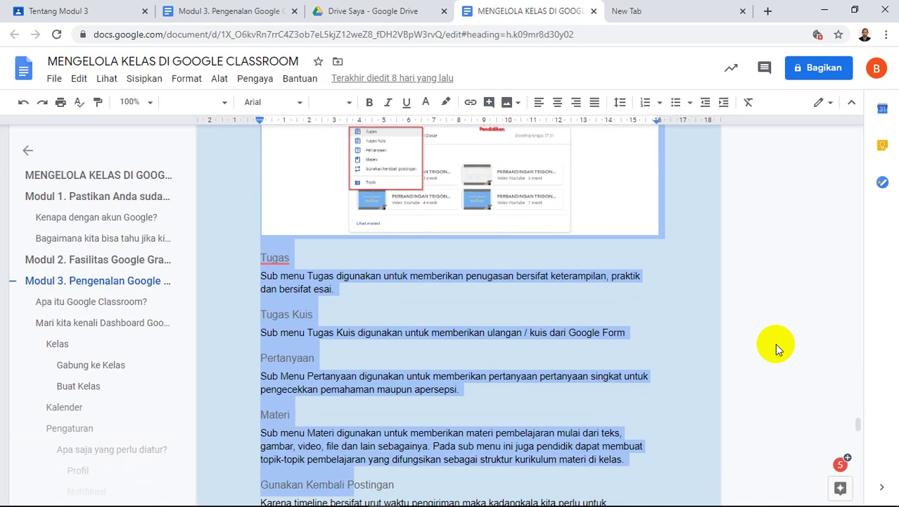
pyautogui.hotkey('shift', 'Down')
pyautogui.hotkey('shift', 'Down')
pyautogui.hotkey('shift', 'Down')
pyautogui.hotkey('shift', 'Down')
pyautogui.hotkey('shift', 'Down')
pyautogui.hotkey('shift', 'Down')
pyautogui.hotkey('shift', 'Down')
pyautogui.hotkey('shift', 'Down')
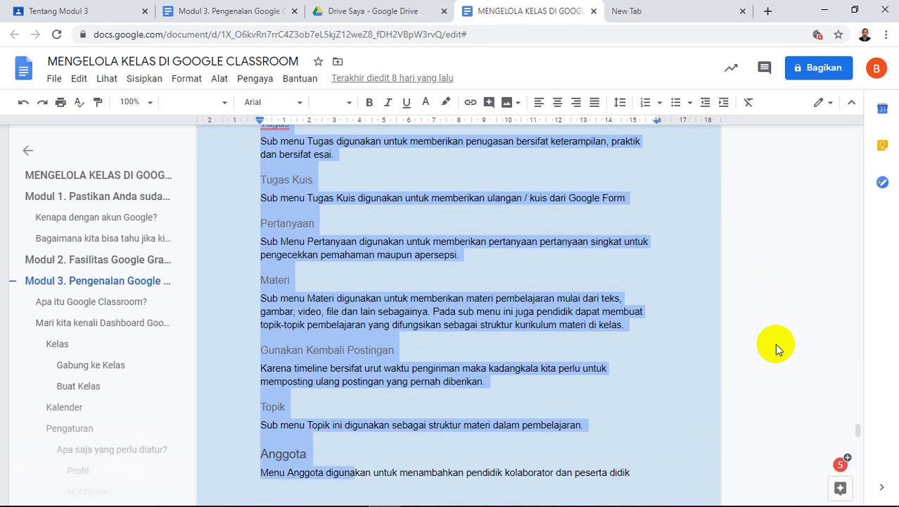
pyautogui.hotkey('shift', 'Down')
pyautogui.hotkey('shift', 'Down')
pyautogui.hotkey('shift', 'Down')
pyautogui.hotkey('shift', 'Down')
pyautogui.hotkey('shift', 'Down')
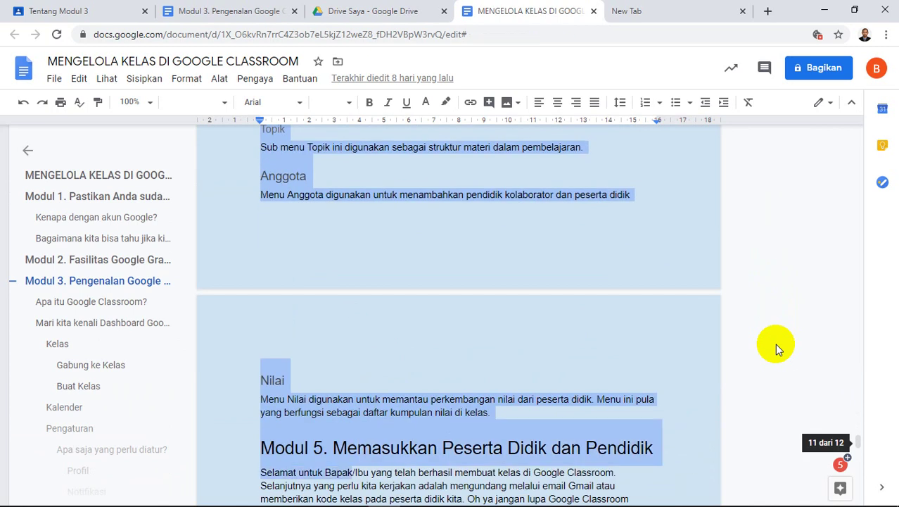
pyautogui.hotkey('shift', 'Up')
pyautogui.hotkey('shift', 'Up')
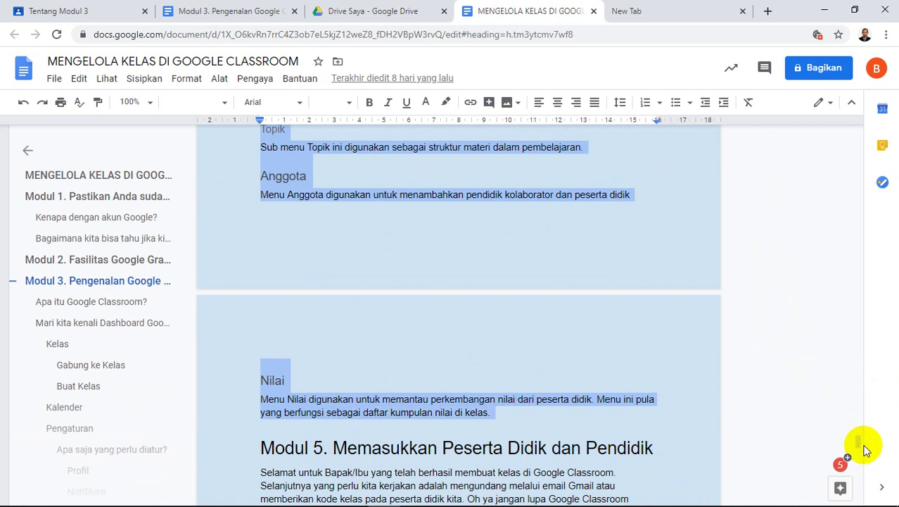
# End the selection after the Notifikasi paragraph, before the Modul 4 heading, and copy it into the Modul 3 document
pyautogui.moveTo(857, 445); pyautogui.dragTo(844, 326)
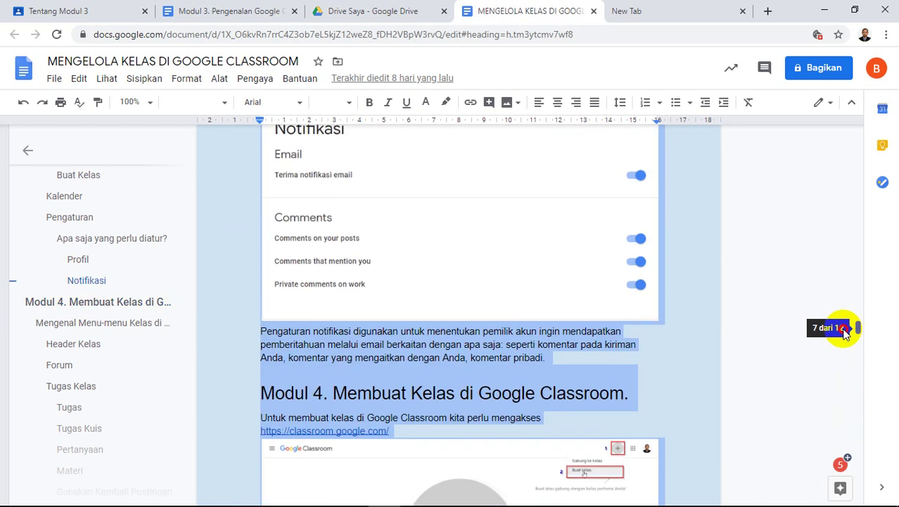
pyautogui.keyDown('shift'); pyautogui.click(613, 363); pyautogui.keyUp('shift')
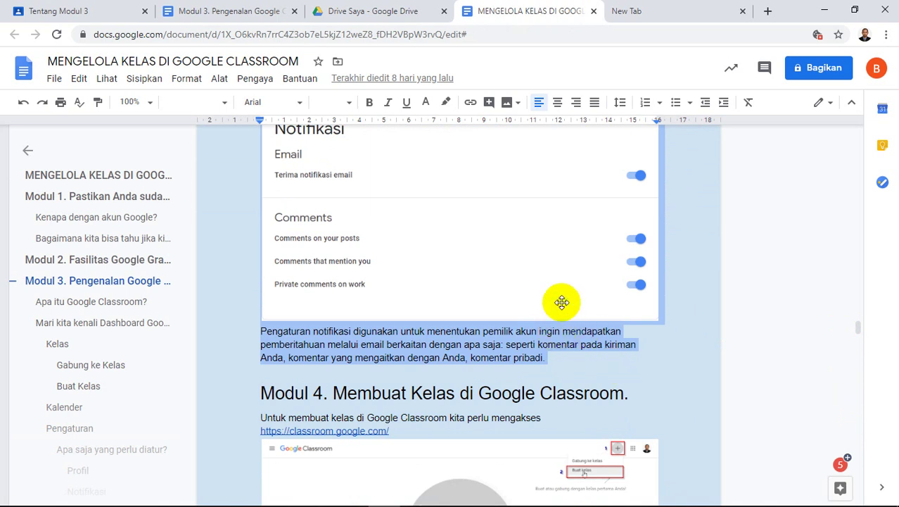
pyautogui.click(192, 12)
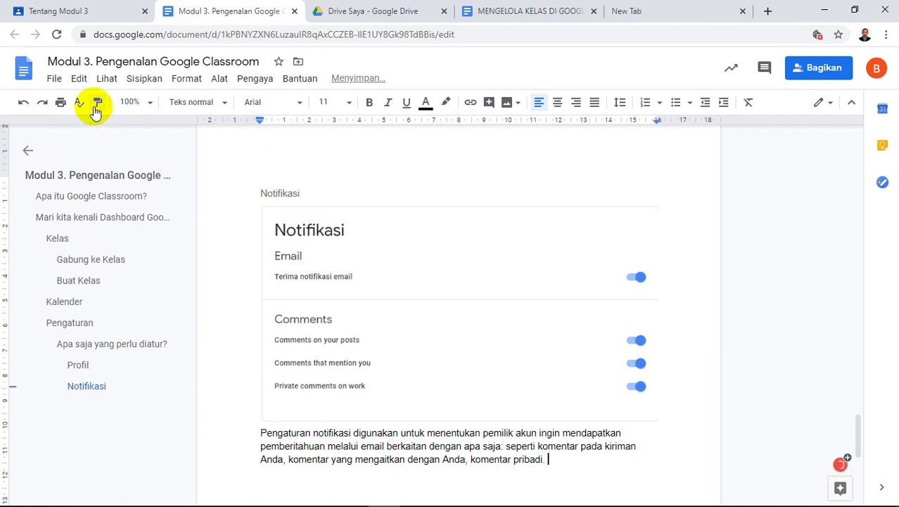
# Set the page color of the Modul 3 document to light purple in the page setup
pyautogui.click(54, 79)
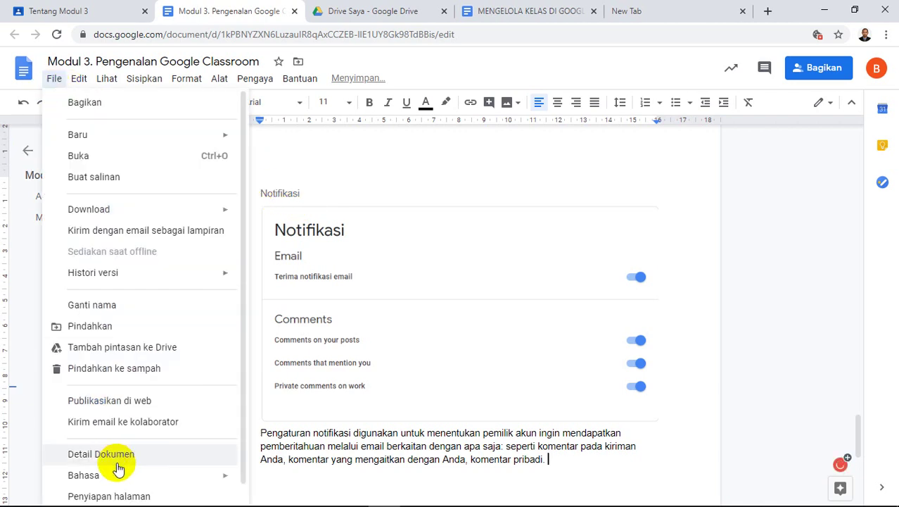
pyautogui.click(123, 494)
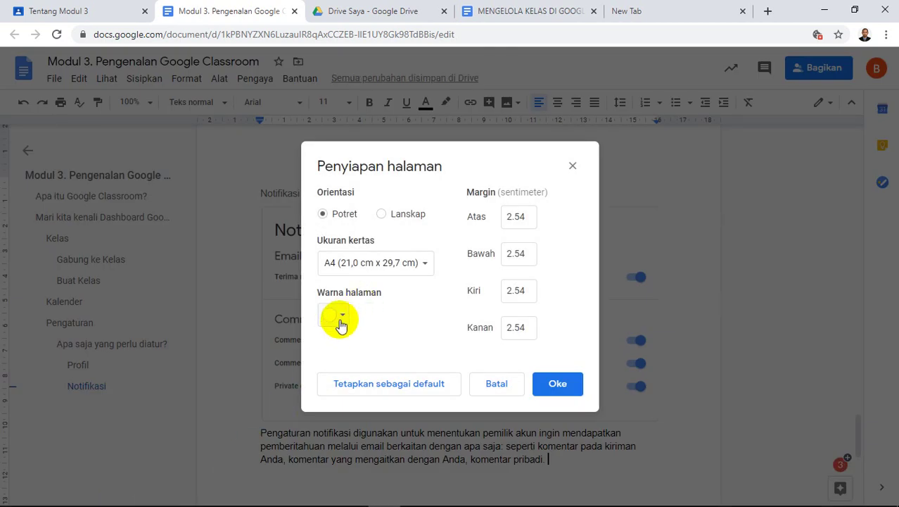
pyautogui.click(340, 323)
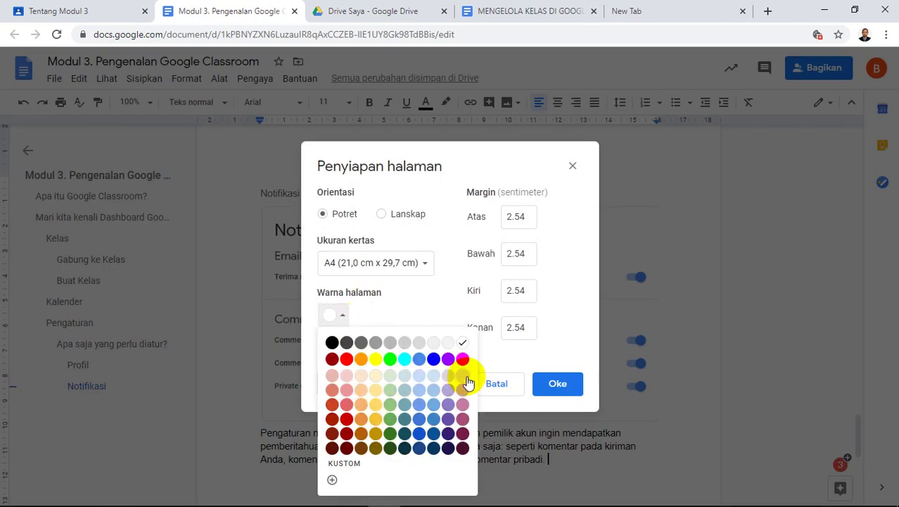
pyautogui.click(445, 379)
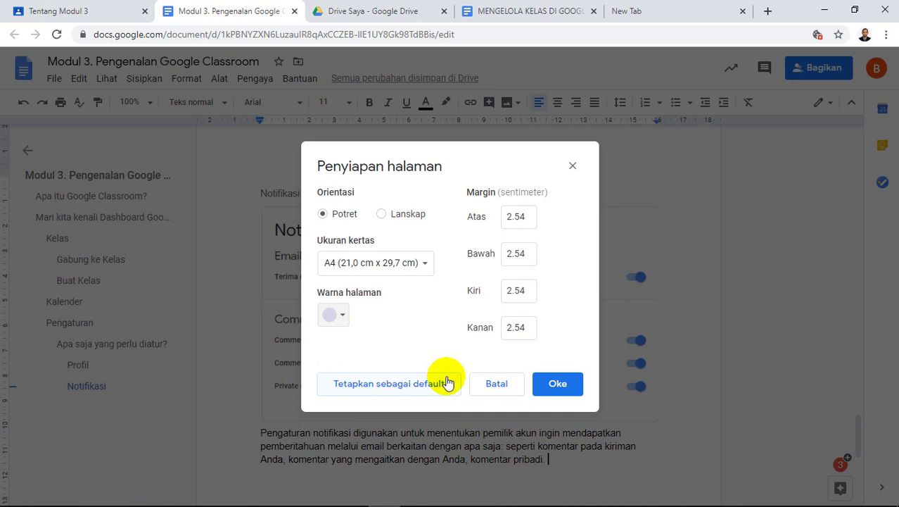
pyautogui.click(557, 384)
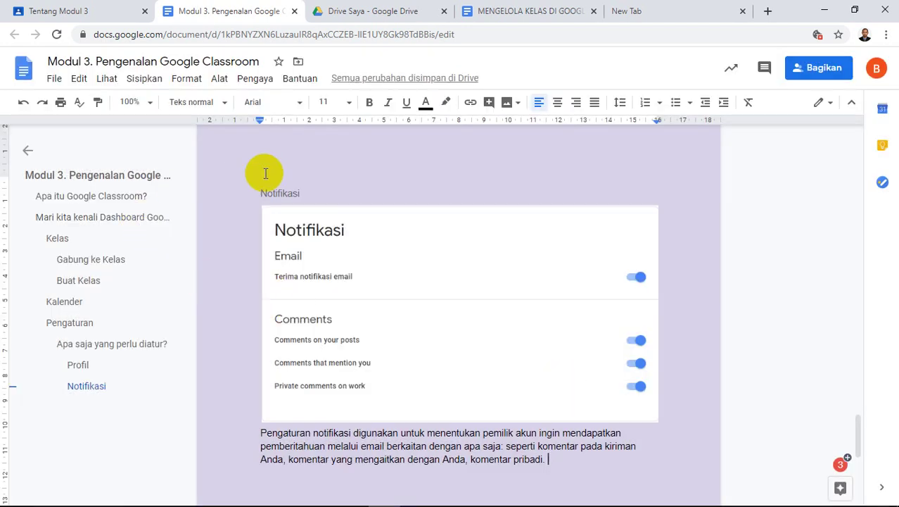
# Switch to Google Classroom, save the edited "Tentang Modul 3" material and return to the class's Tugas Kelas page
pyautogui.click(103, 11)
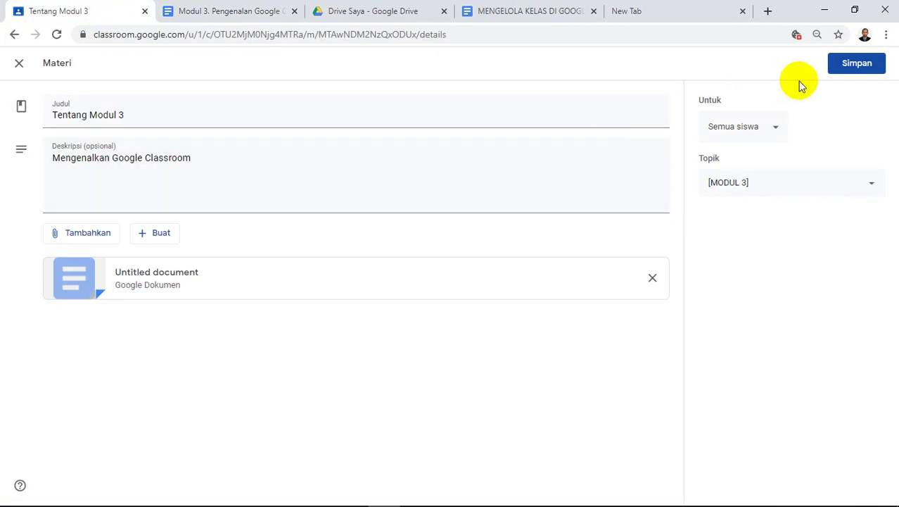
pyautogui.click(857, 64)
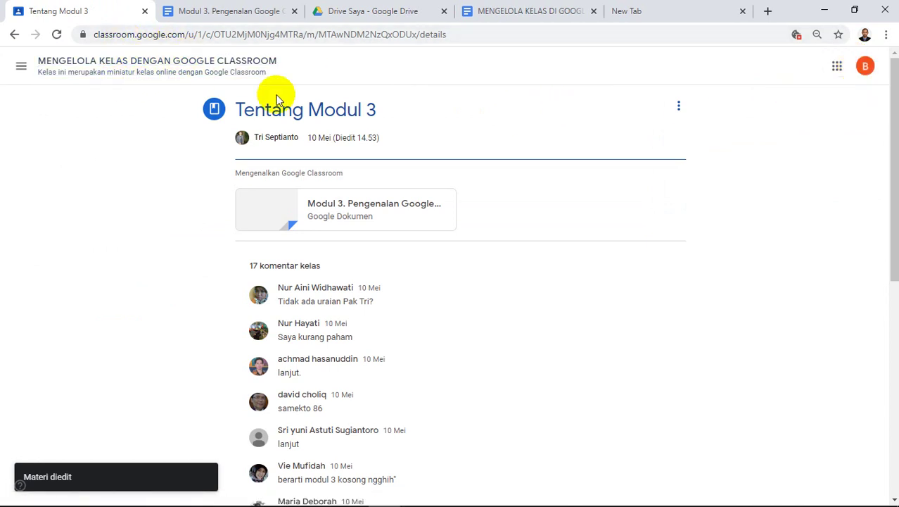
pyautogui.click(171, 69)
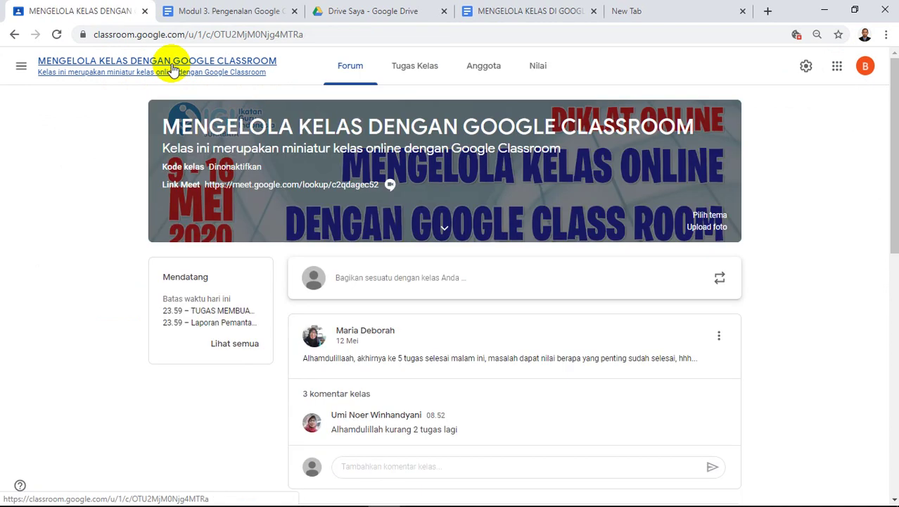
pyautogui.click(405, 74)
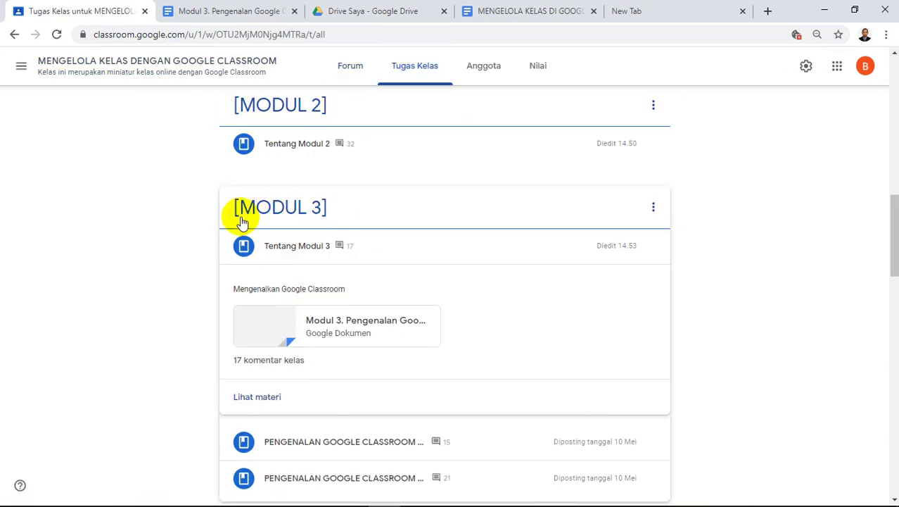
# Create a new class material and title it "Modul 4. Membuat Kelas di Google Classroom.", copying the heading from the source document
pyautogui.moveTo(894, 209); pyautogui.dragTo(894, 266)
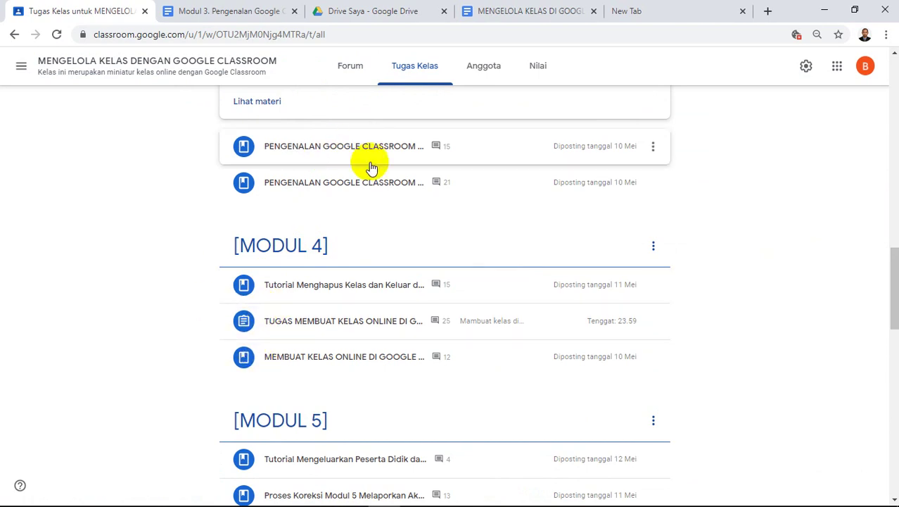
pyautogui.scroll(15, 468, 201)
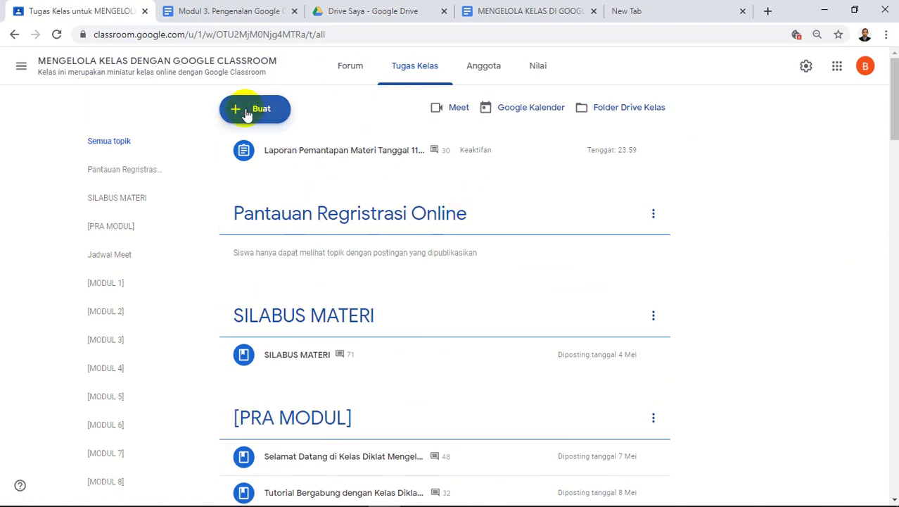
pyautogui.click(247, 113)
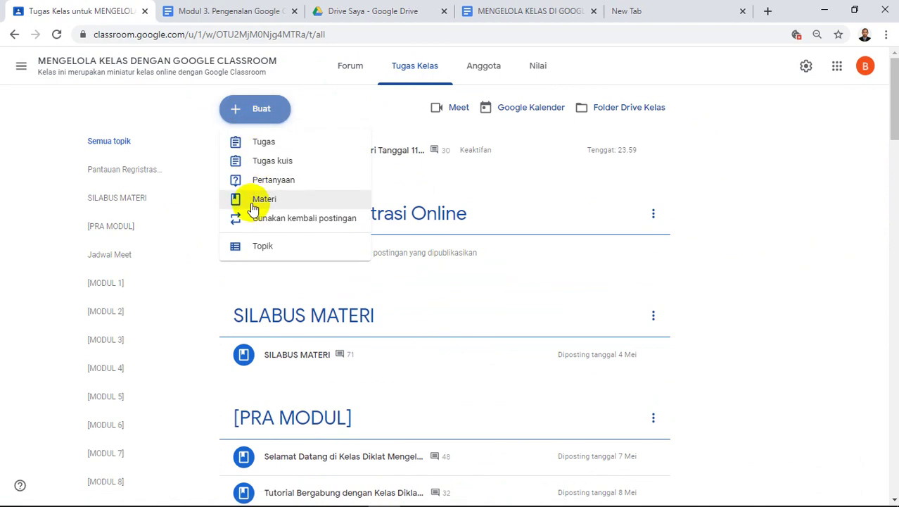
pyautogui.click(255, 201)
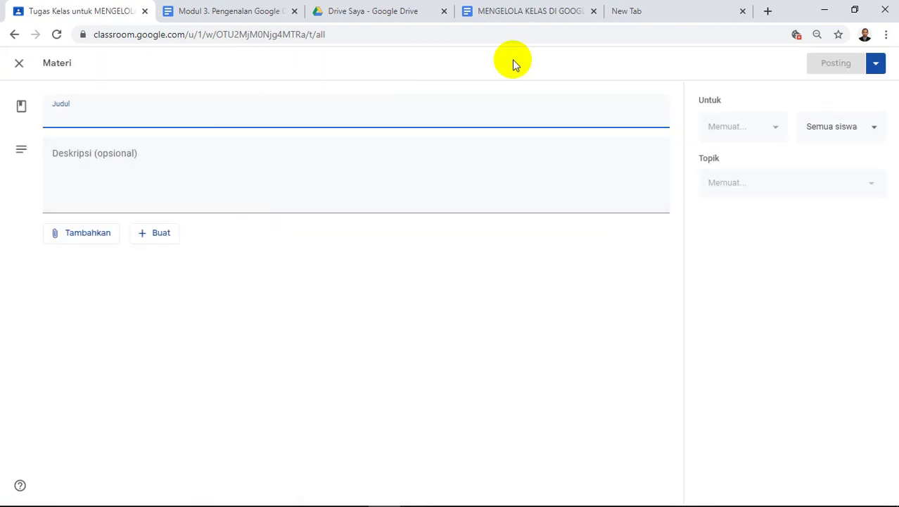
pyautogui.click(520, 14)
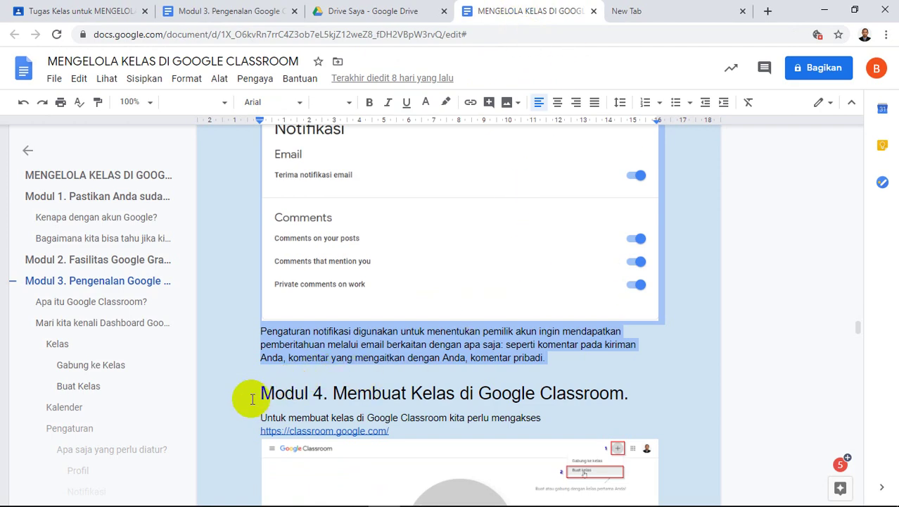
pyautogui.moveTo(258, 394); pyautogui.dragTo(627, 404)
pyautogui.hotkey('ctrl', 'c')
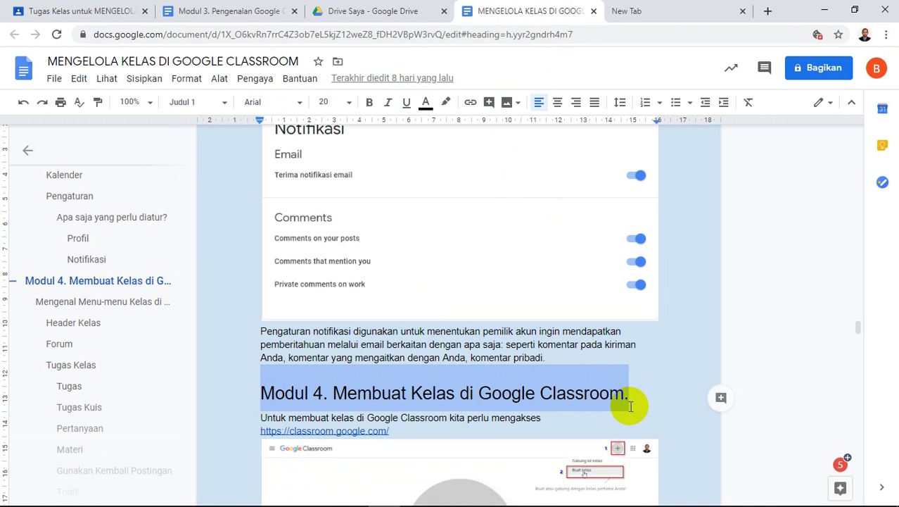
pyautogui.click(113, 11)
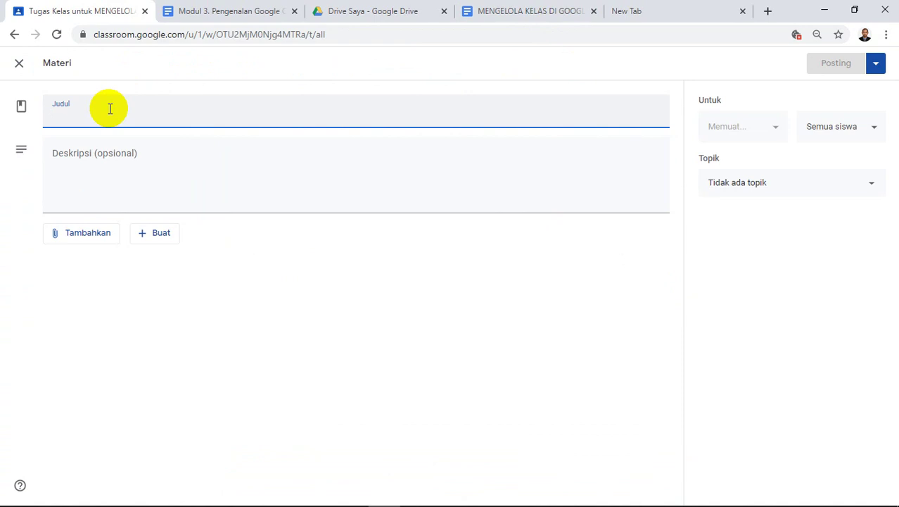
pyautogui.hotkey('ctrl', 'v')
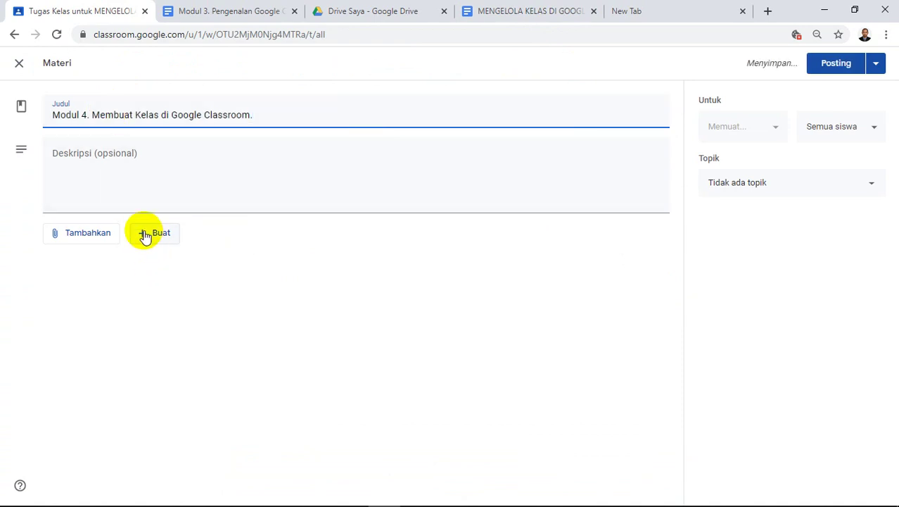
# Attach a new Google Docs document to the material, open it and rename it "Modul 4. Membuat Kelas di Google Classroom."
pyautogui.click(145, 235)
pyautogui.click(165, 261)
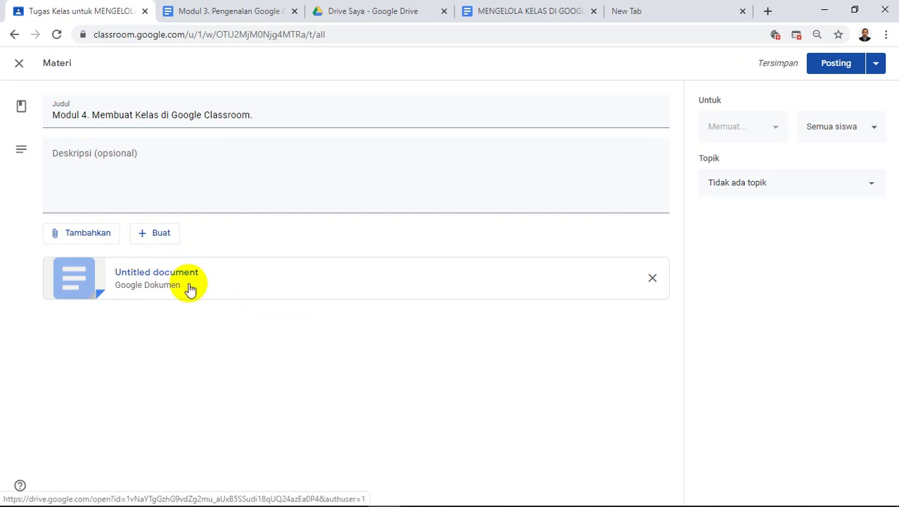
pyautogui.click(187, 279)
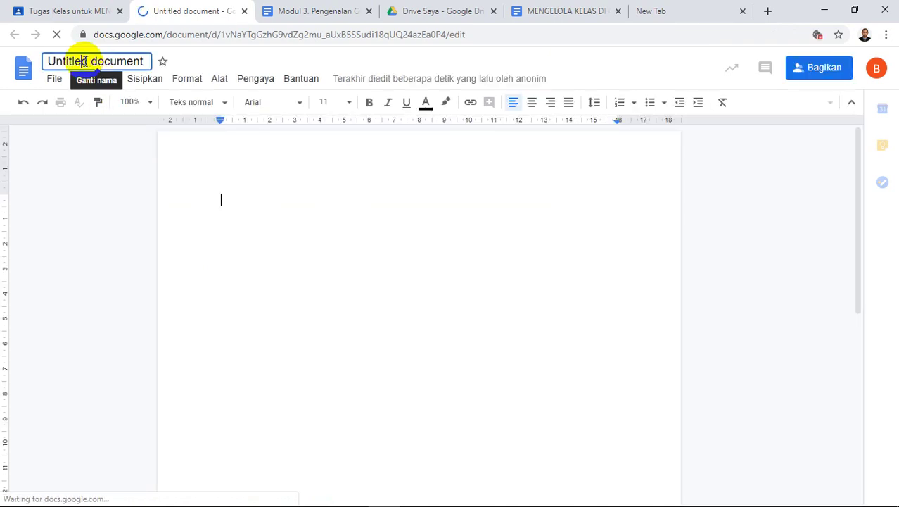
pyautogui.click(83, 61)
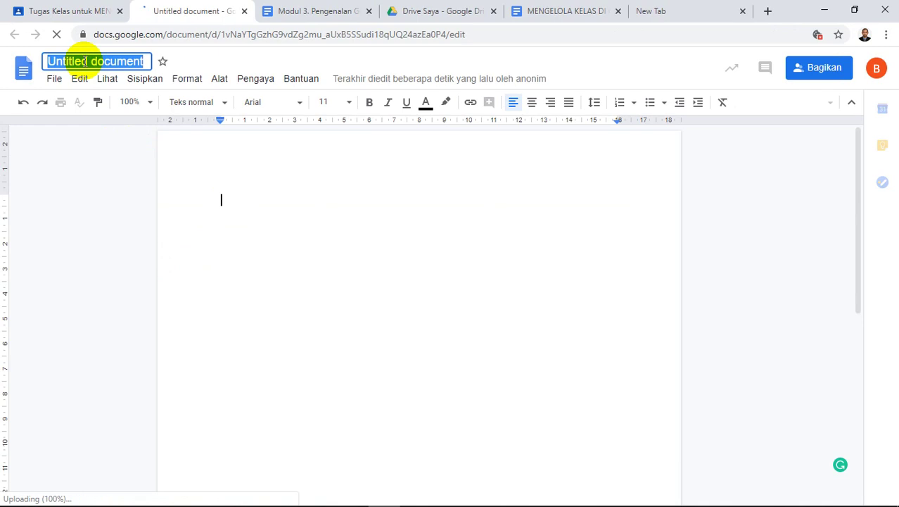
pyautogui.write('Modul 3. Membuat Kelas di Google Classroom.')
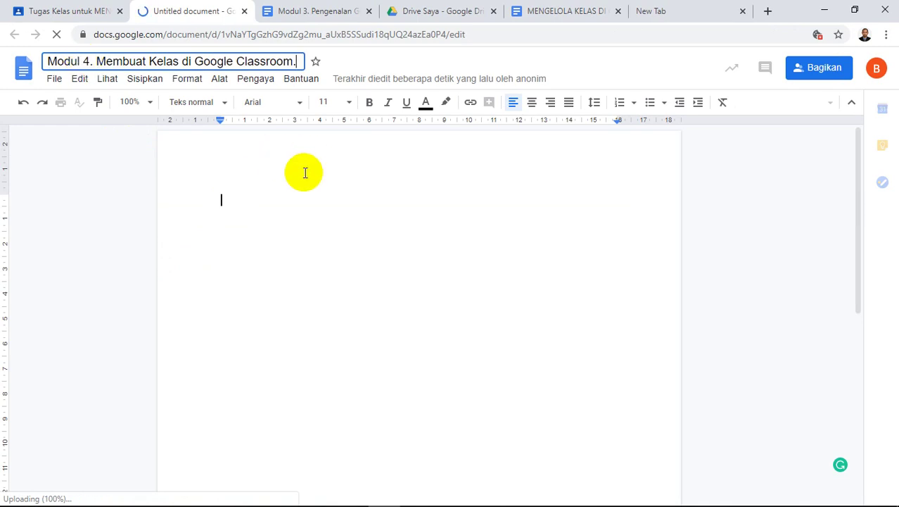
pyautogui.click(287, 197)
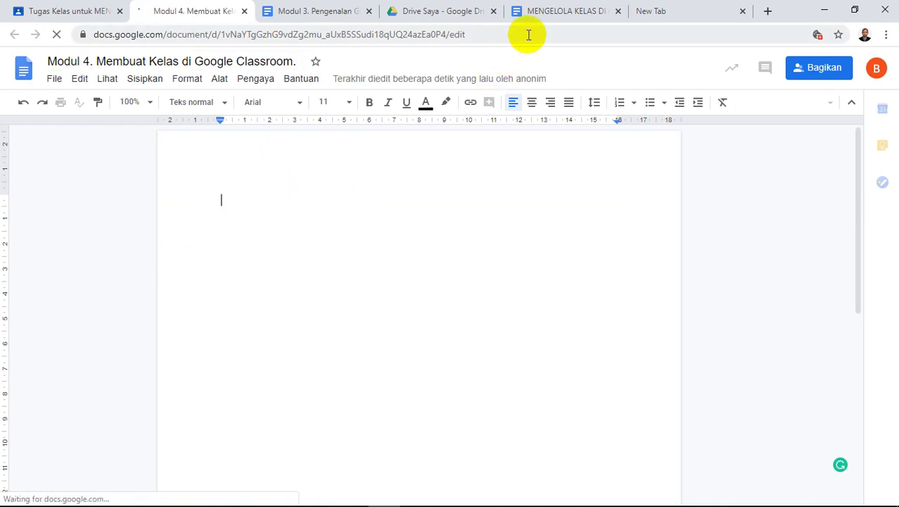
# Copy the source document's content from the Modul 4 heading through the end of the Nilai paragraph into the Modul 4 document
pyautogui.click(567, 15)
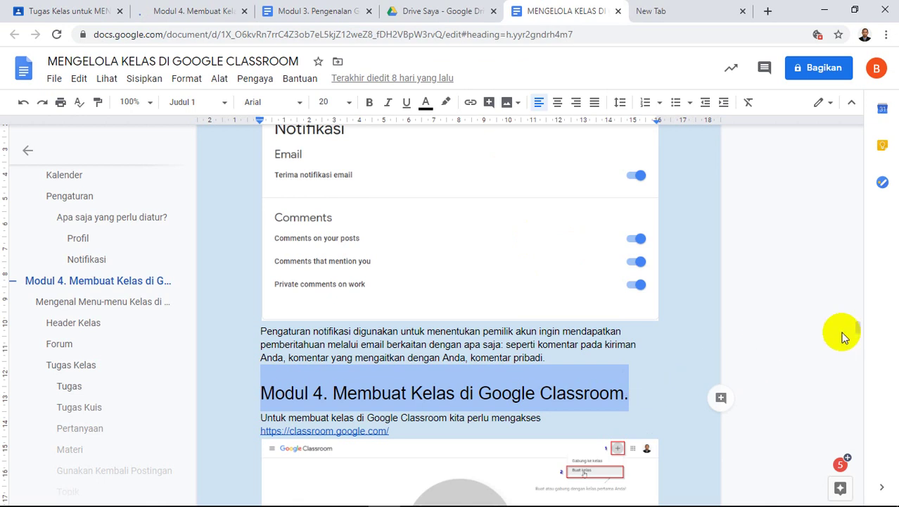
pyautogui.moveTo(853, 331)
pyautogui.moveTo(857, 330); pyautogui.dragTo(876, 450)
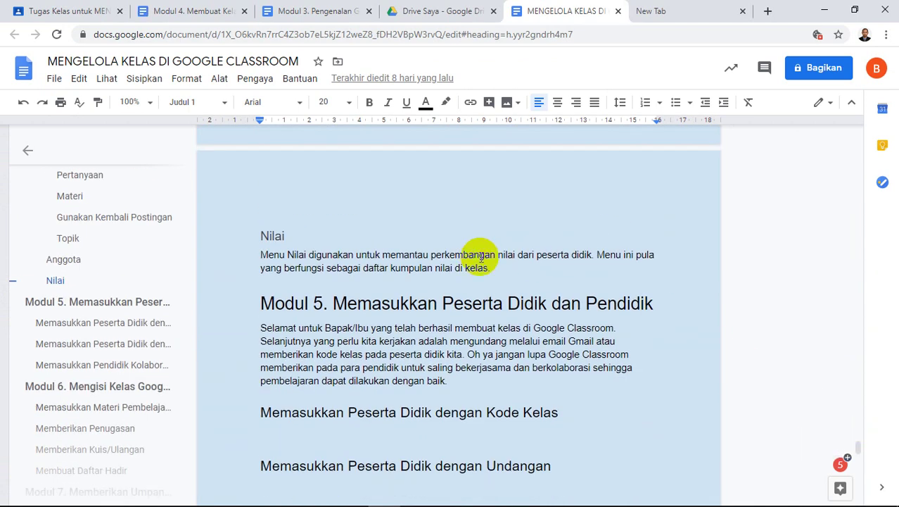
pyautogui.keyDown('shift'); pyautogui.click(516, 276); pyautogui.keyUp('shift')
pyautogui.moveTo(514, 271); pyautogui.dragTo(514, 271)
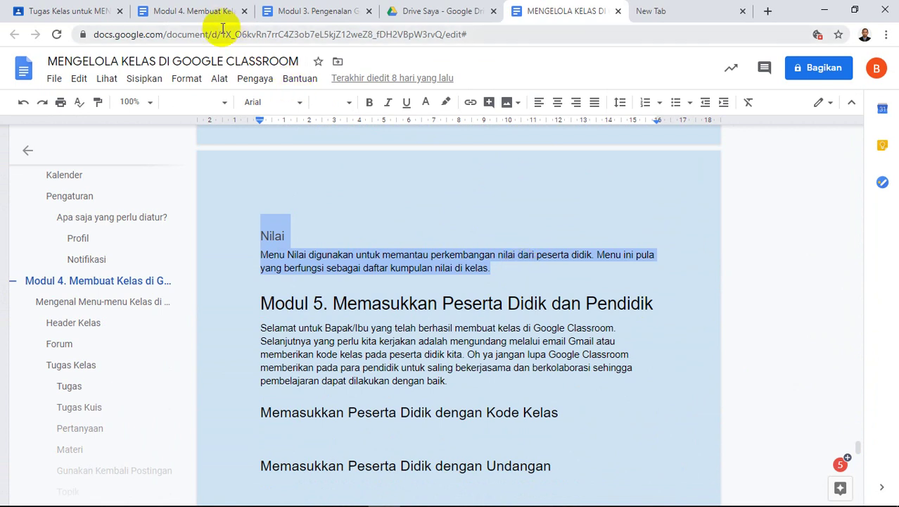
pyautogui.click(212, 12)
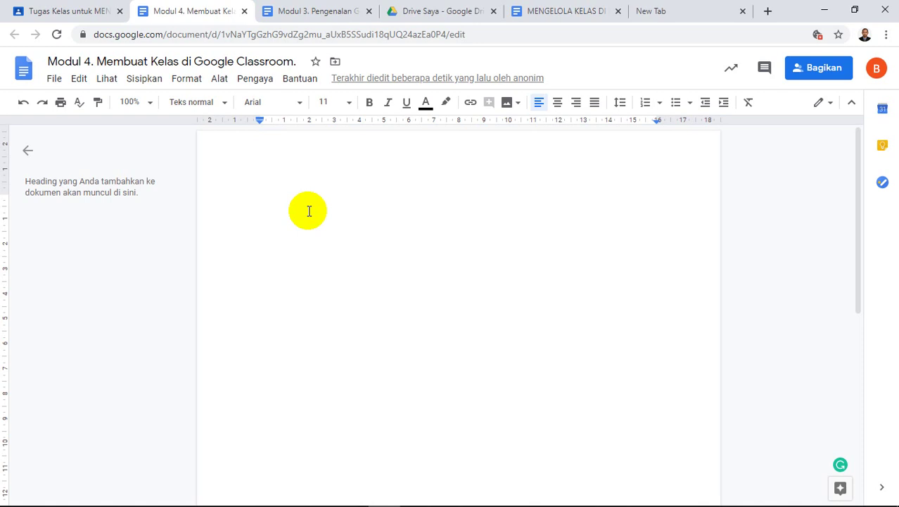
pyautogui.hotkey('ctrl', 'v')
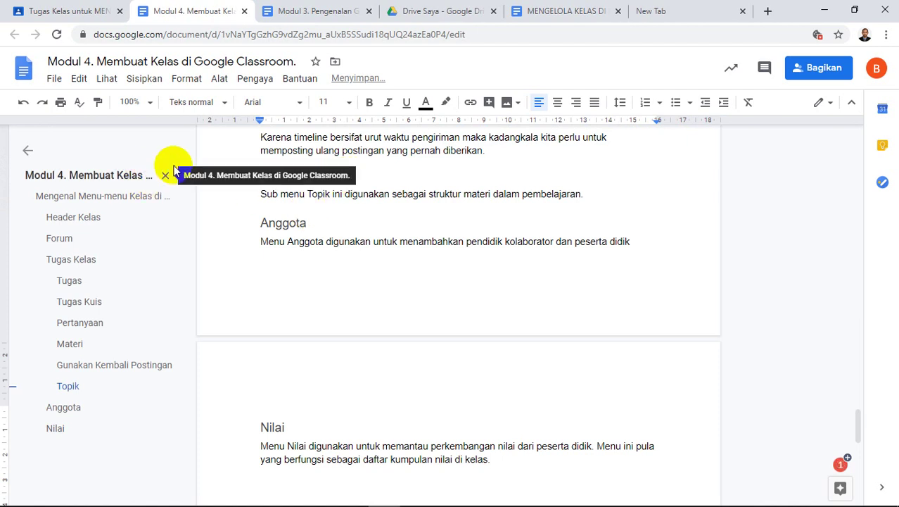
# Set the page color of the Modul 4 document to light pink in the page setup
pyautogui.click(52, 80)
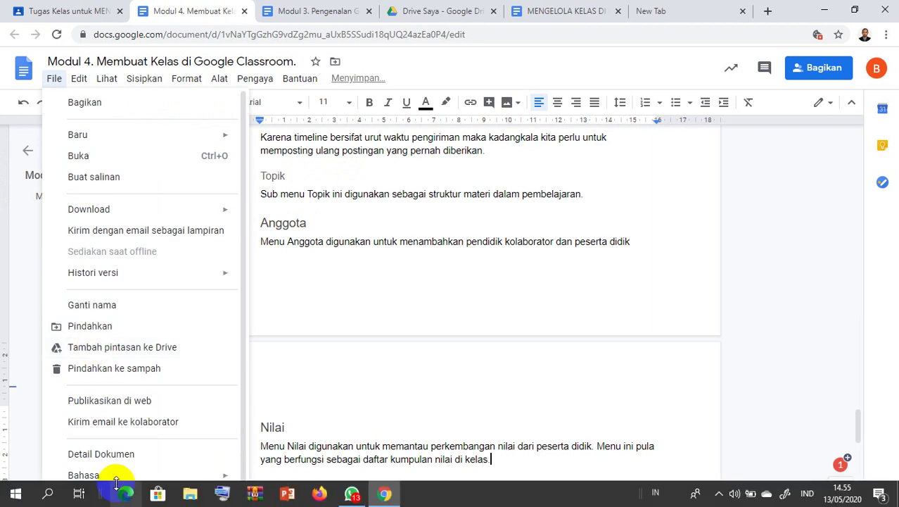
pyautogui.click(106, 490)
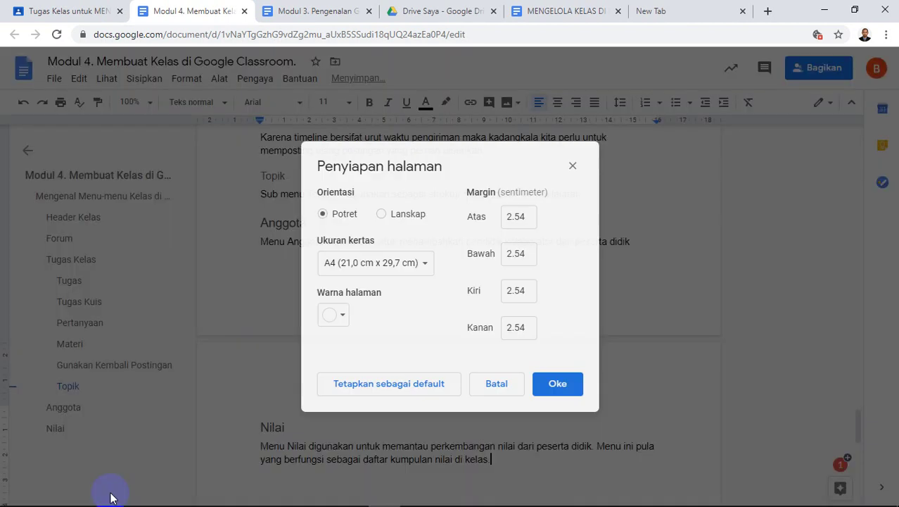
pyautogui.click(335, 316)
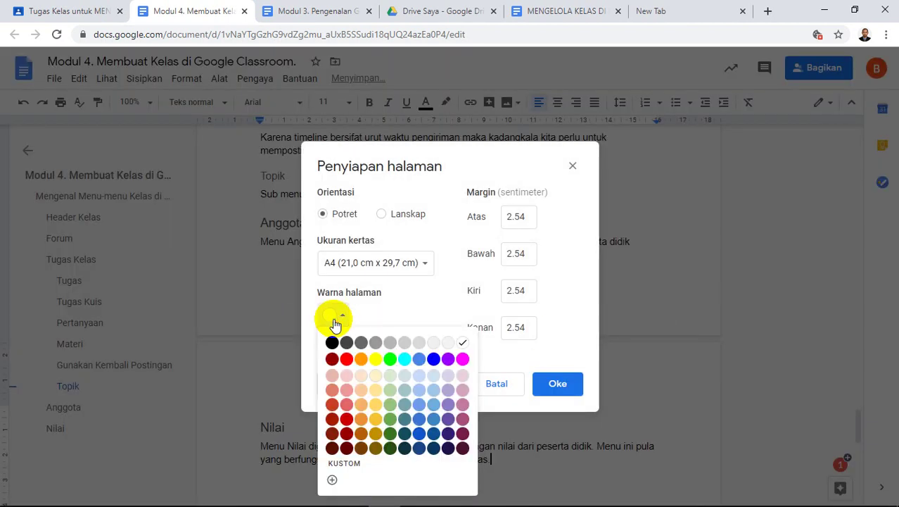
pyautogui.click(464, 378)
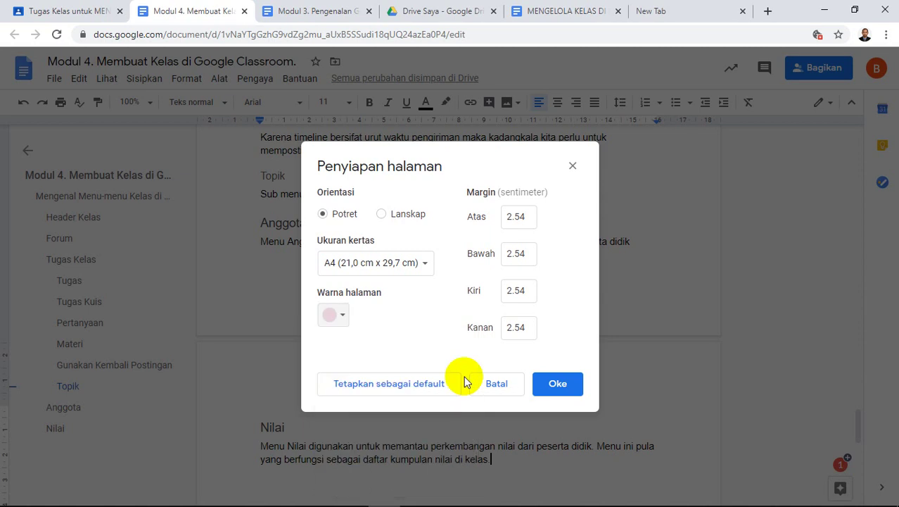
pyautogui.click(556, 389)
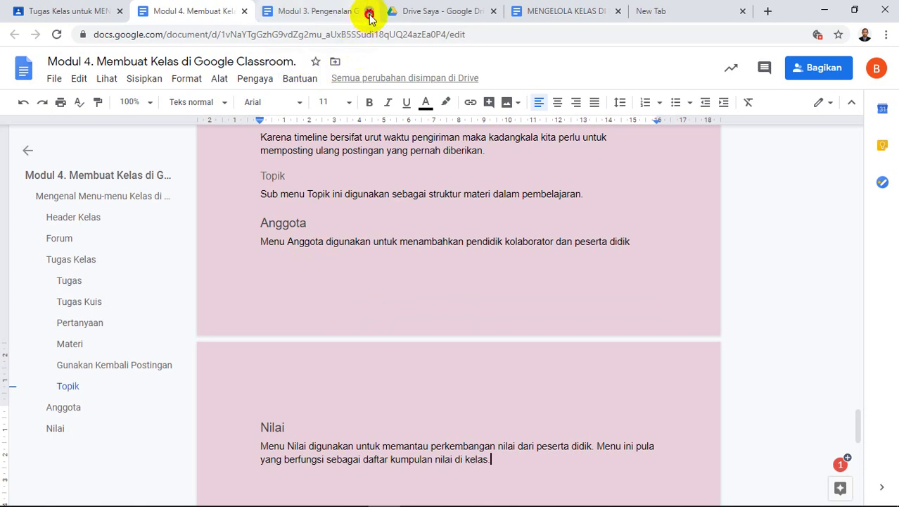
# Close the Modul 3 and Modul 4 documents, then post the Modul 4 material in Google Classroom
pyautogui.click(370, 15)
pyautogui.click(244, 12)
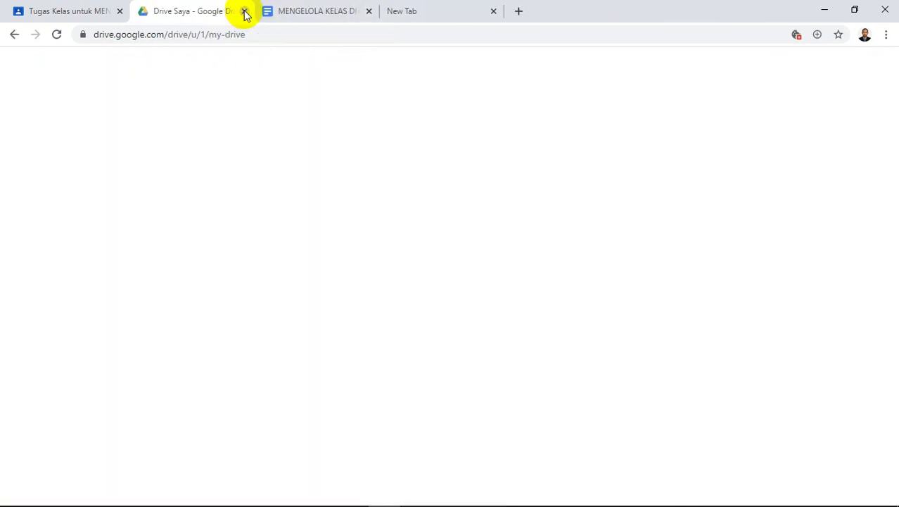
pyautogui.click(80, 15)
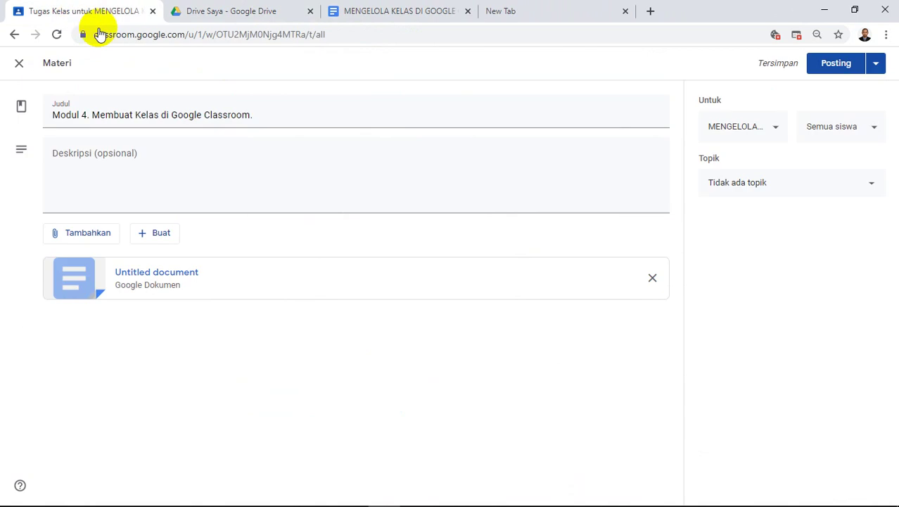
pyautogui.click(837, 66)
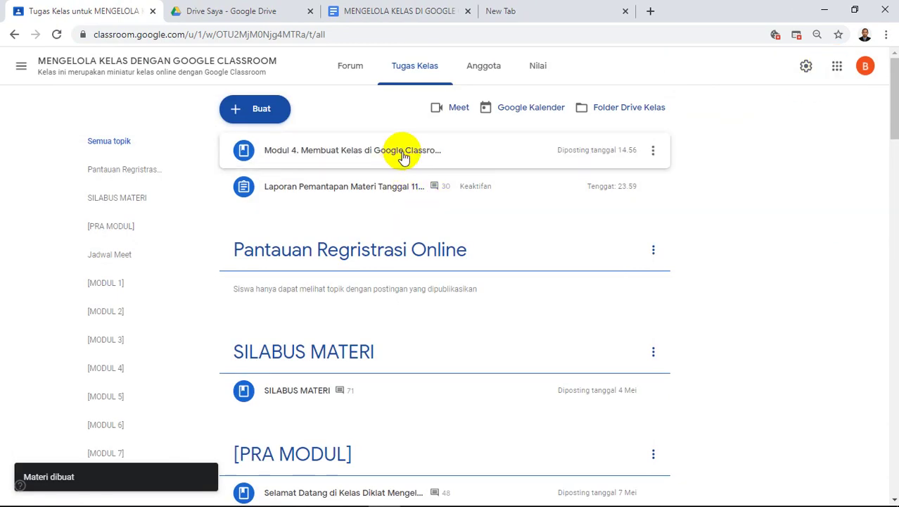
# Assign the posted Modul 4 material to the [MODUL 4] topic and save the change
pyautogui.click(653, 156)
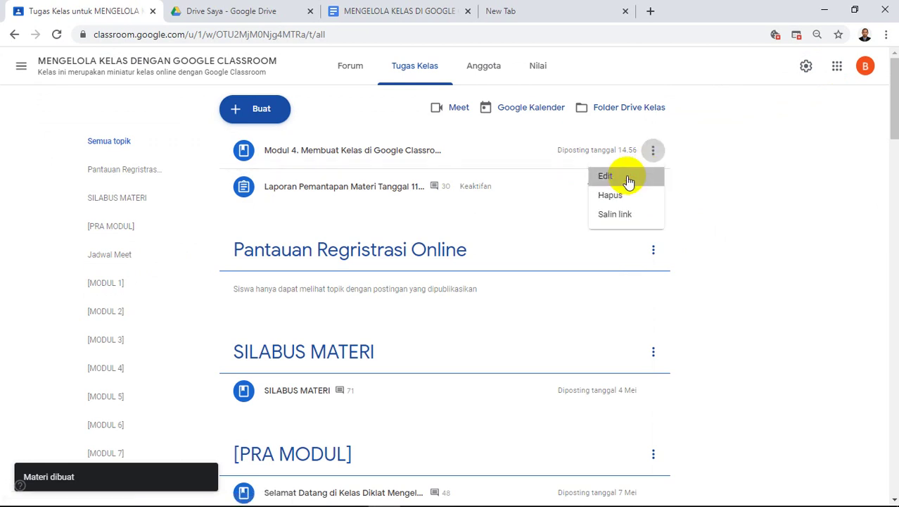
pyautogui.click(607, 177)
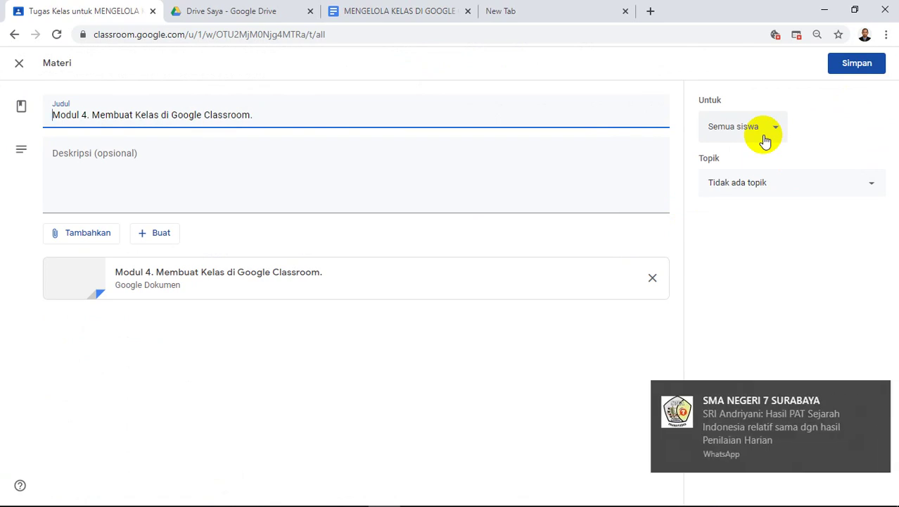
pyautogui.click(811, 179)
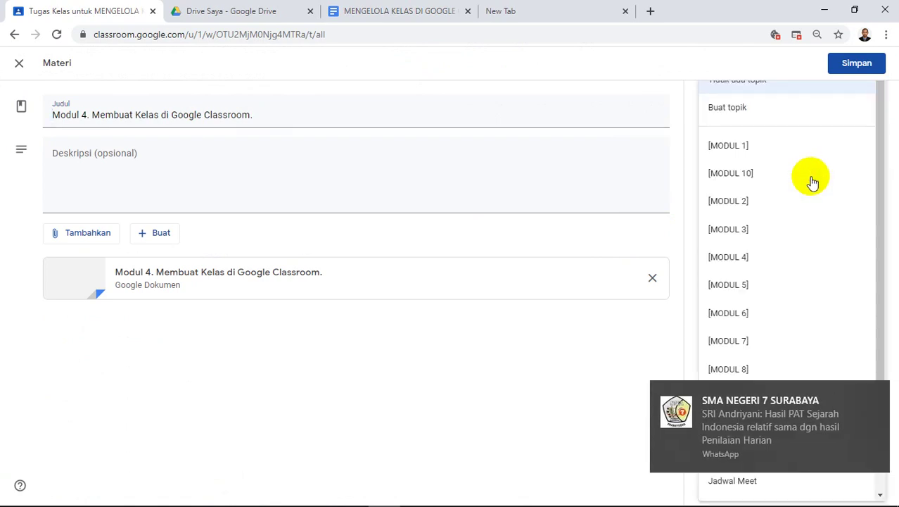
pyautogui.click(763, 261)
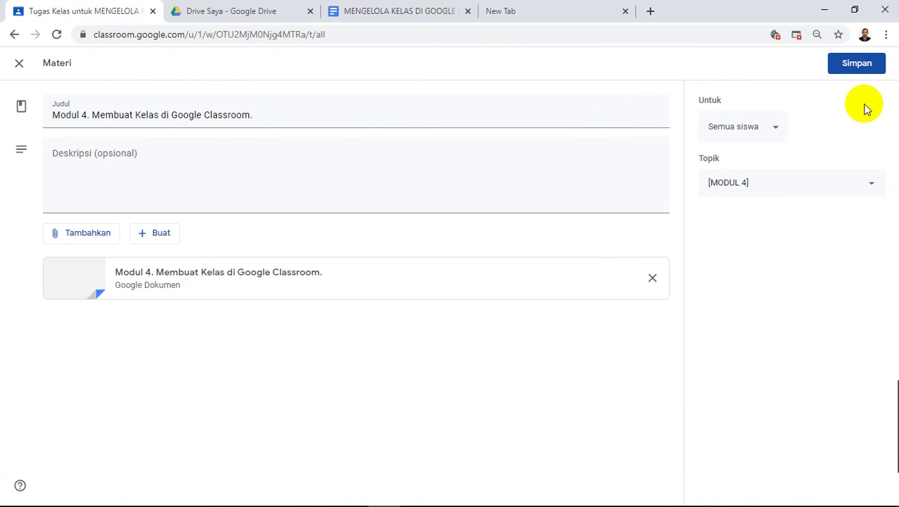
pyautogui.click(858, 63)
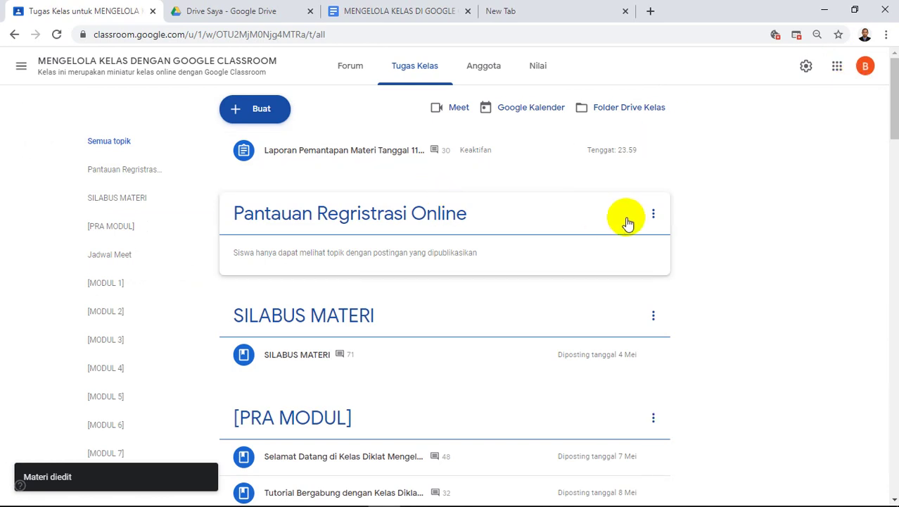
# Check the material's placement under [MODUL 4] and look over the neighbouring module topics in the classwork list
pyautogui.scroll(-8, 630, 222)
pyautogui.scroll(-15, 630, 222)
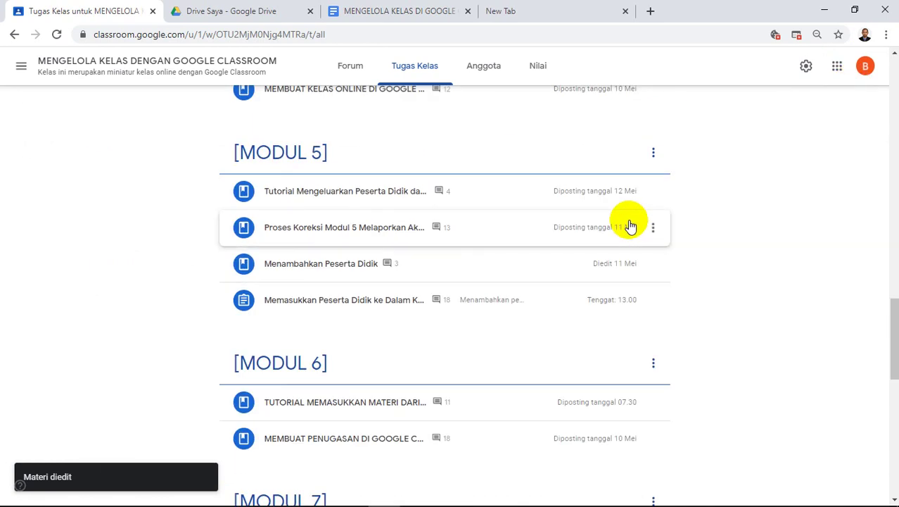
pyautogui.scroll(10, 630, 225)
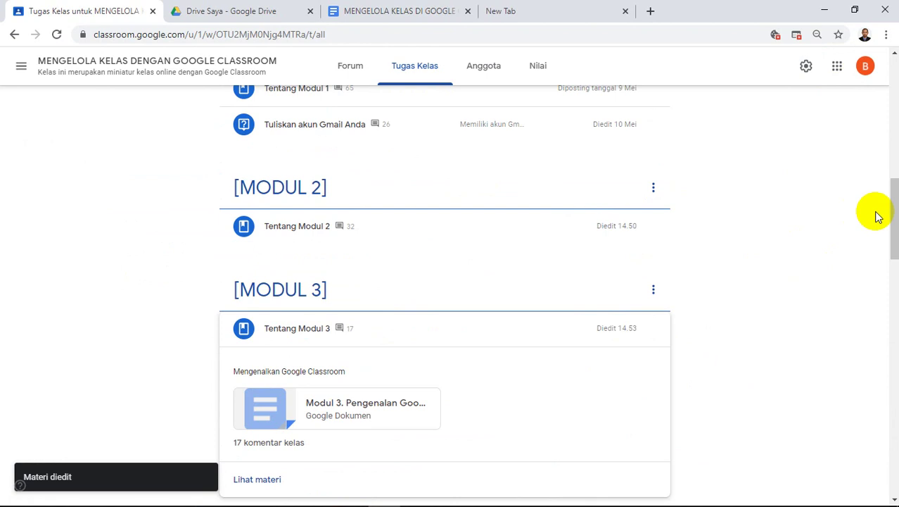
pyautogui.moveTo(888, 215); pyautogui.dragTo(890, 282)
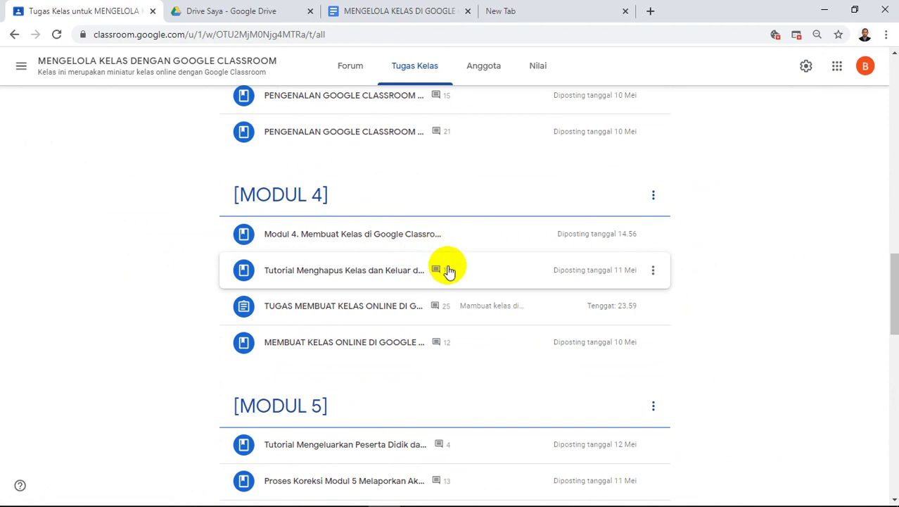
pyautogui.moveTo(896, 273); pyautogui.dragTo(896, 325)
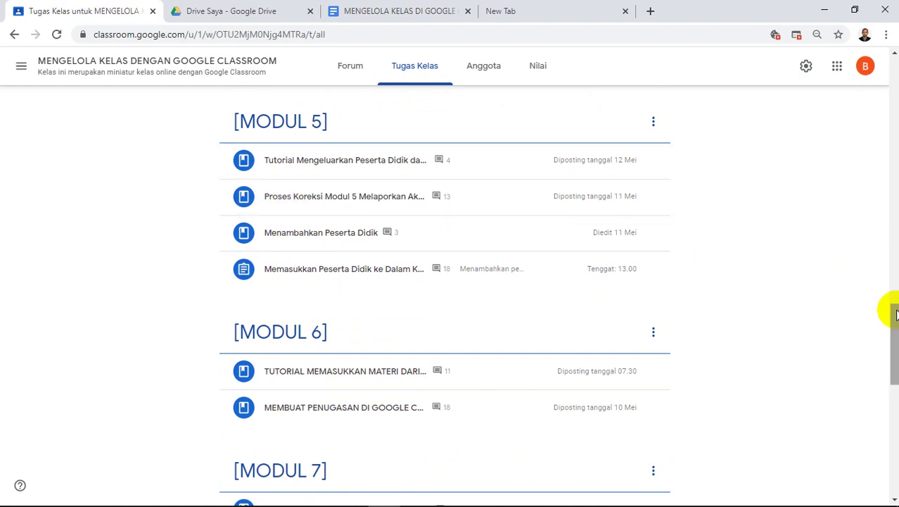
pyautogui.moveTo(895, 318); pyautogui.dragTo(895, 68)
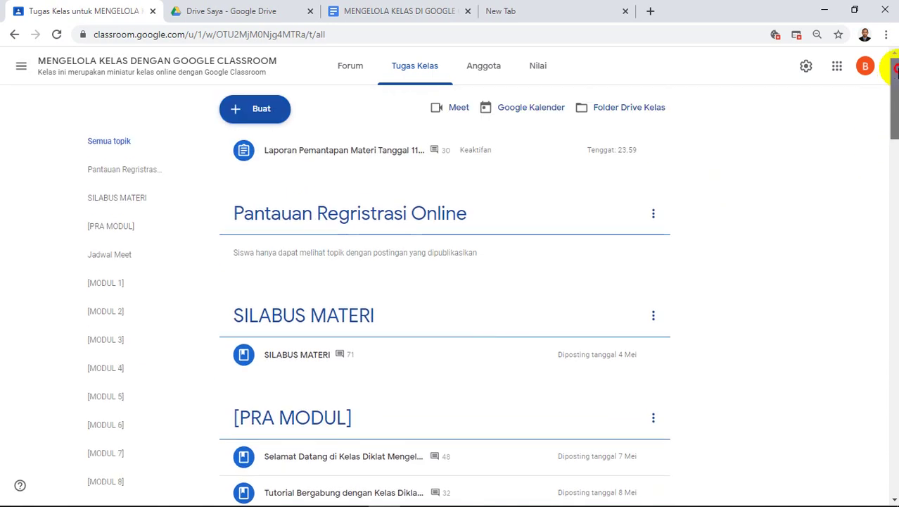
# Create a new material titled "Modul 5. Memasukkan Peserta Didik dan Pendidik", copying the heading from the source document
pyautogui.click(238, 111)
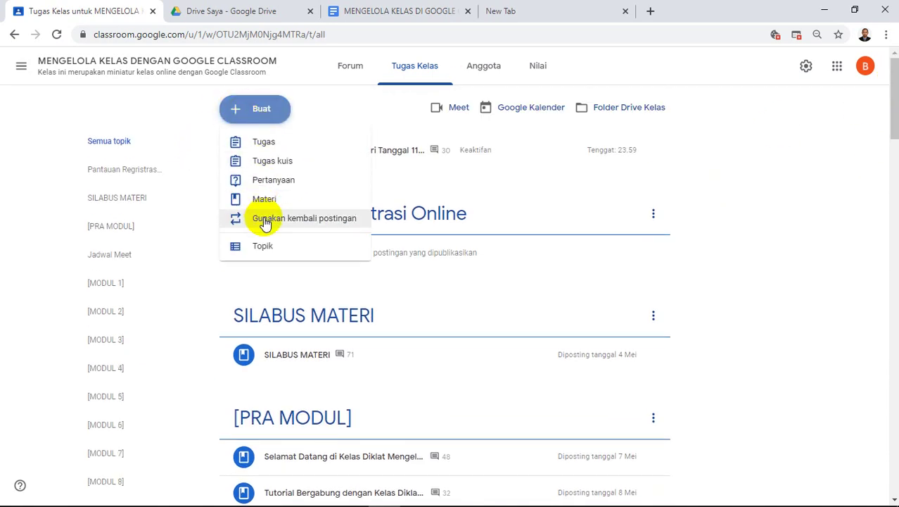
pyautogui.click(262, 200)
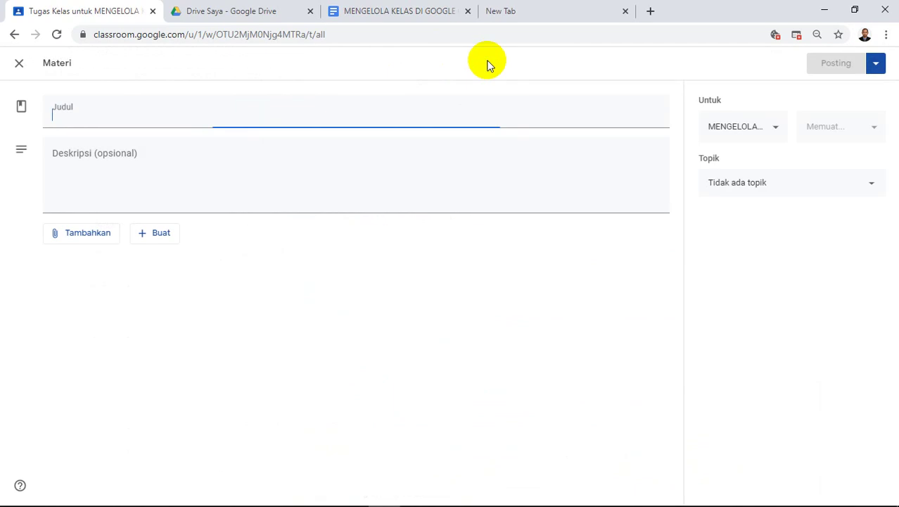
pyautogui.click(413, 20)
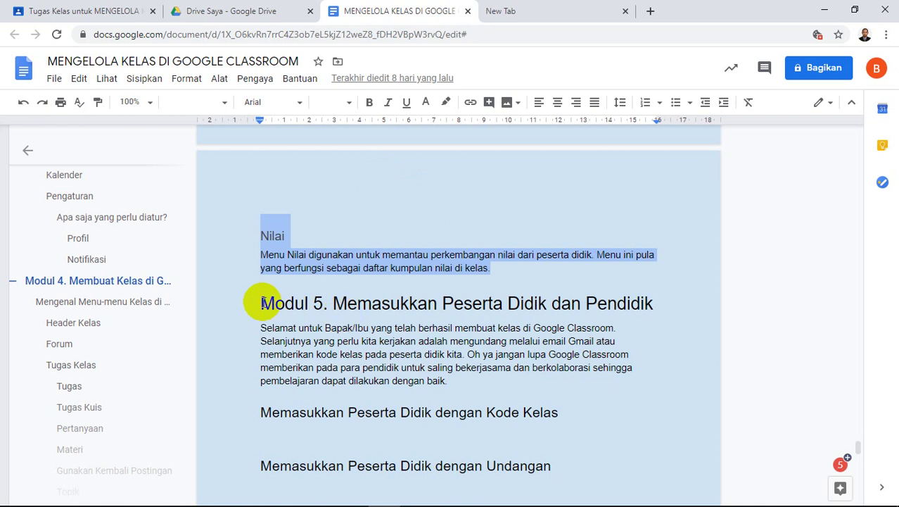
pyautogui.moveTo(262, 303); pyautogui.dragTo(652, 304)
pyautogui.hotkey('ctrl', 'c')
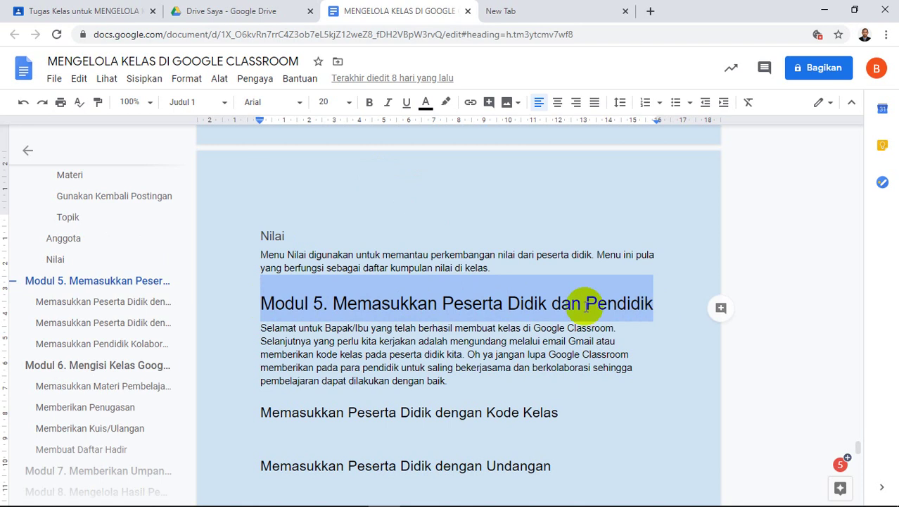
pyautogui.click(89, 15)
pyautogui.click(91, 112)
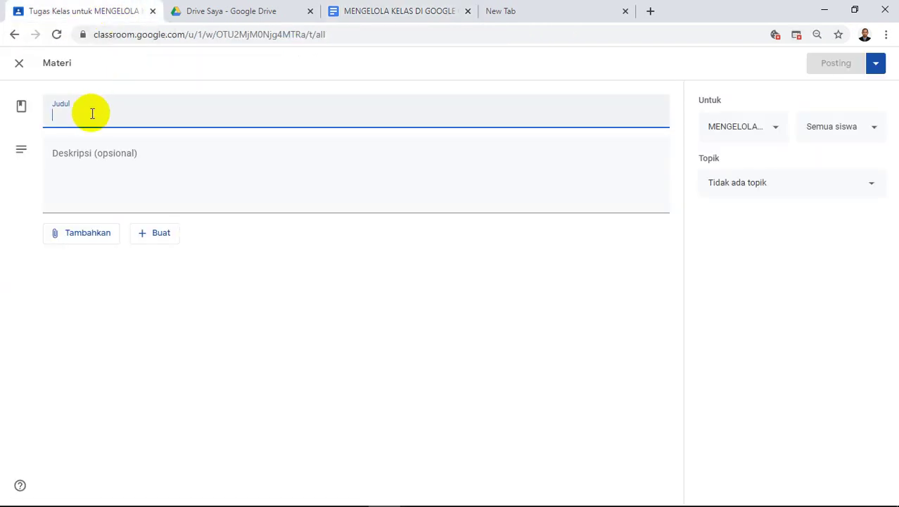
pyautogui.hotkey('ctrl', 'v')
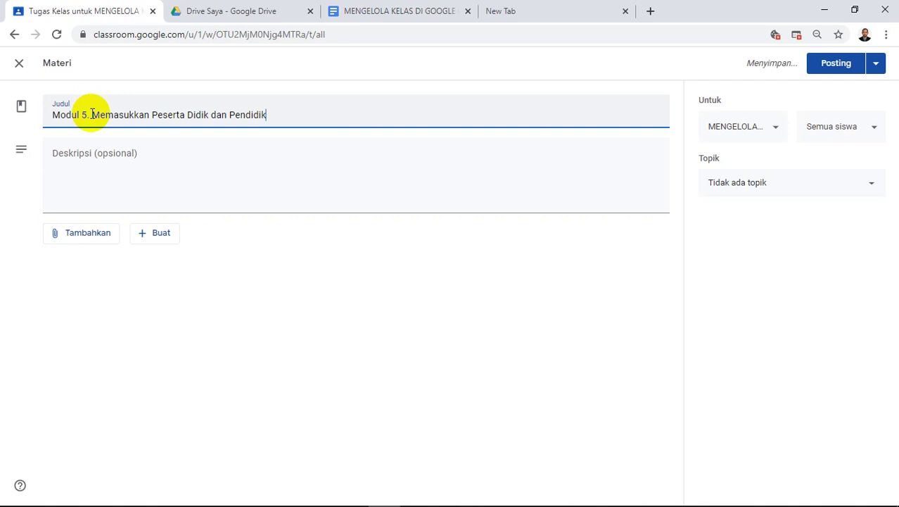
# Attach a new Google Docs document to the material and rename it "Modul 5. Memasukkan Peserta Didik dan Pendidik"
pyautogui.click(158, 236)
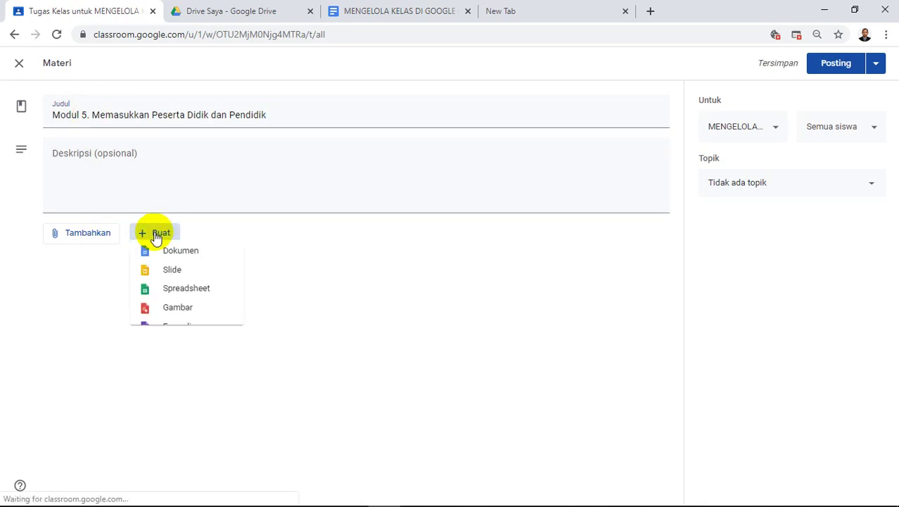
pyautogui.click(163, 259)
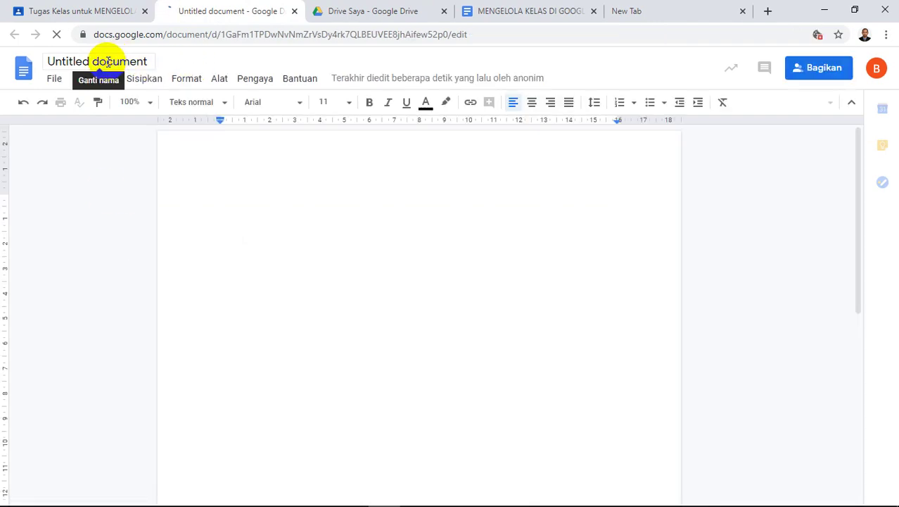
pyautogui.click(107, 62)
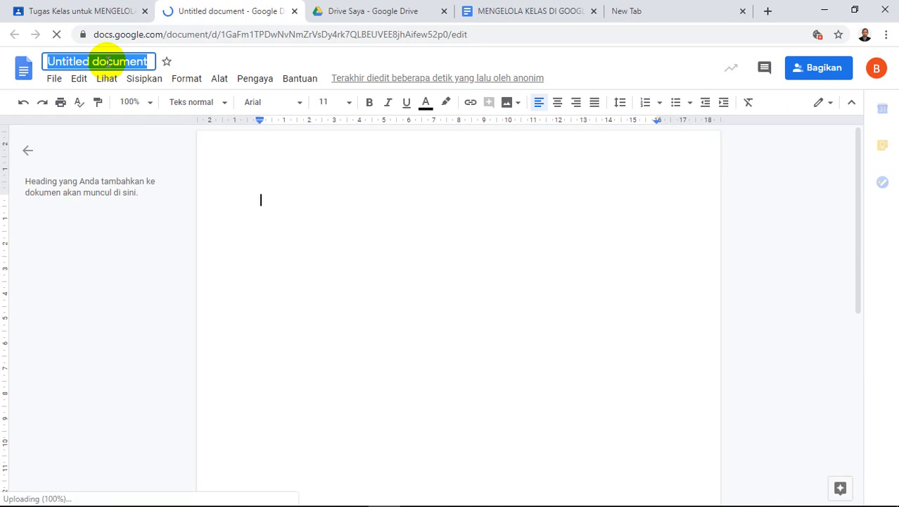
pyautogui.hotkey('ctrl', 'v')
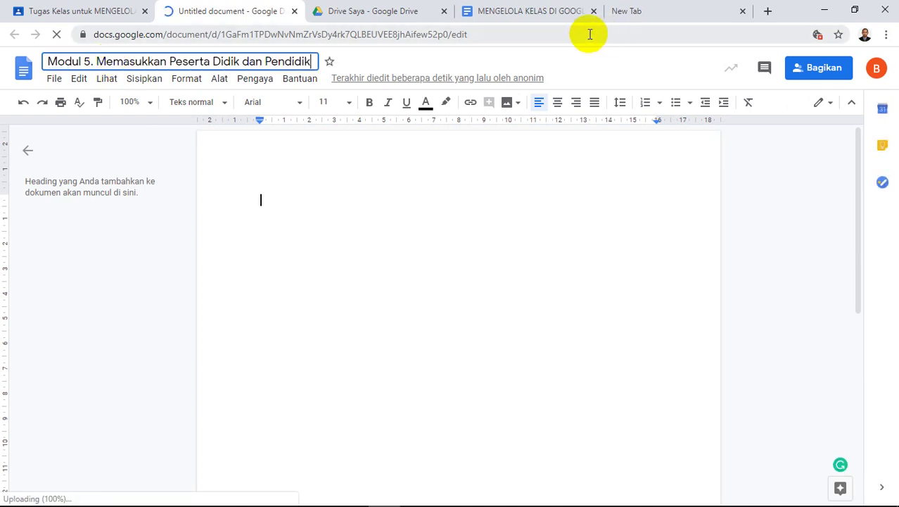
# Copy the source document's content from the Modul 5 heading through "Memasukkan Pendidik Kolaborator." into the body of the Modul 5 document
pyautogui.click(539, 12)
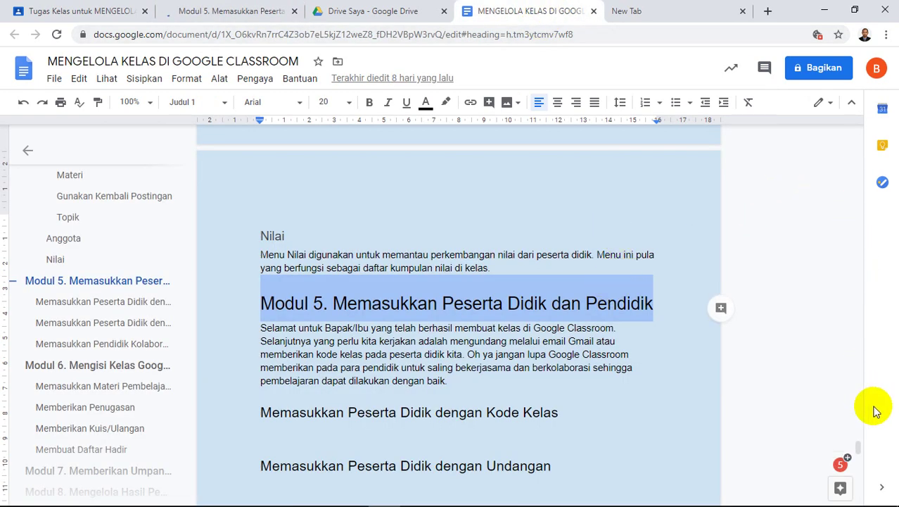
pyautogui.moveTo(858, 450); pyautogui.dragTo(863, 455)
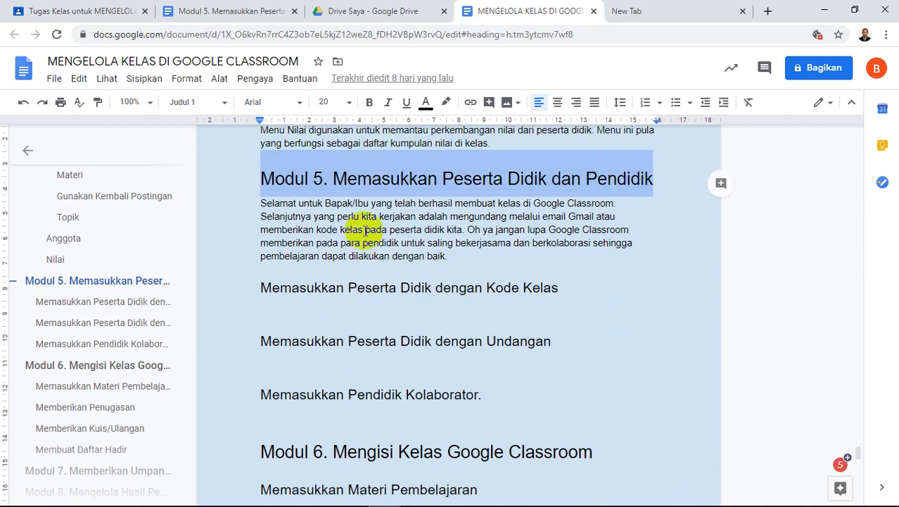
pyautogui.keyDown('shift'); pyautogui.click(518, 395); pyautogui.keyUp('shift')
pyautogui.hotkey('ctrl', 'c')
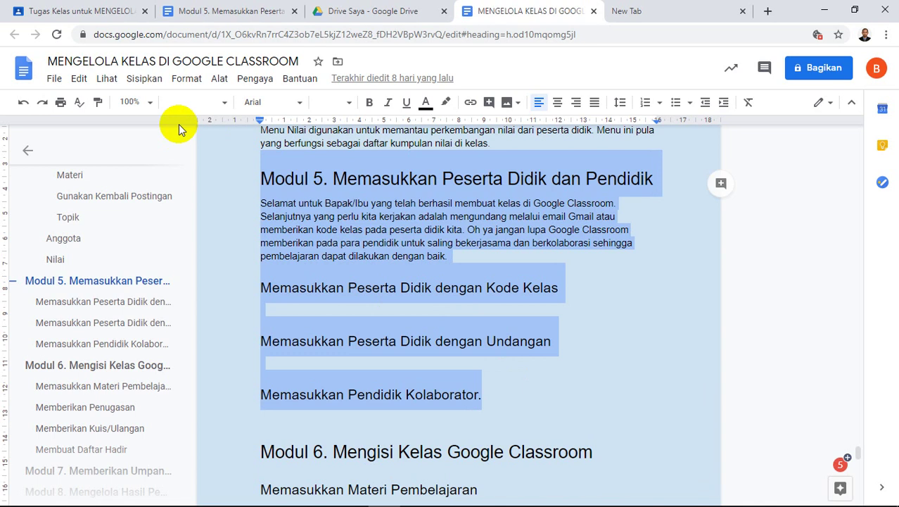
pyautogui.click(196, 21)
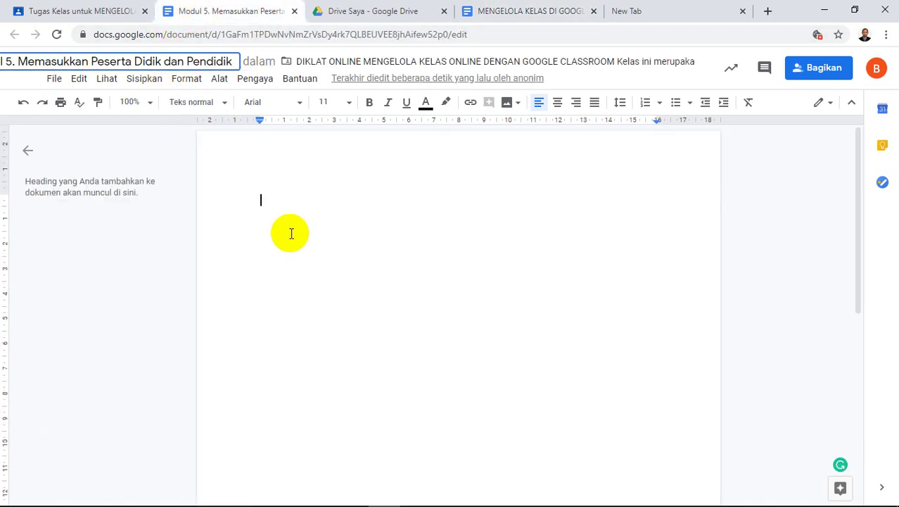
pyautogui.hotkey('ctrl', 'v')
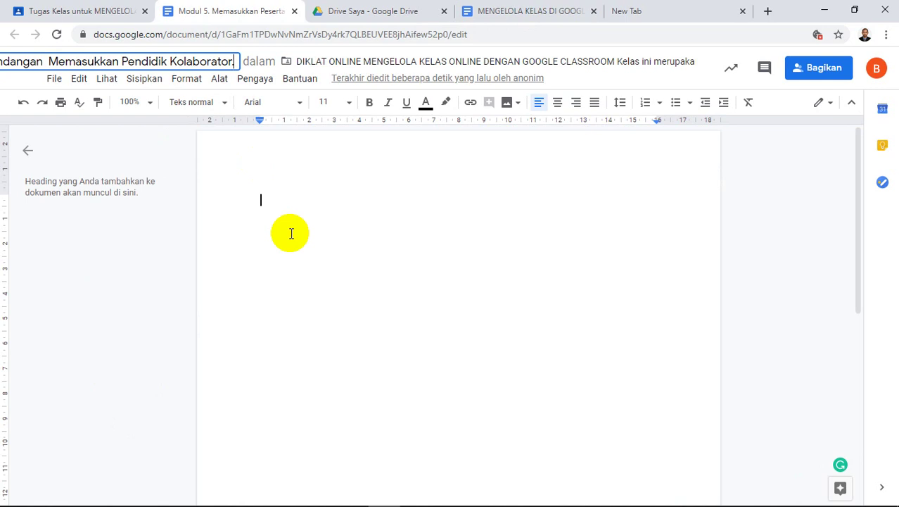
pyautogui.press('Return')
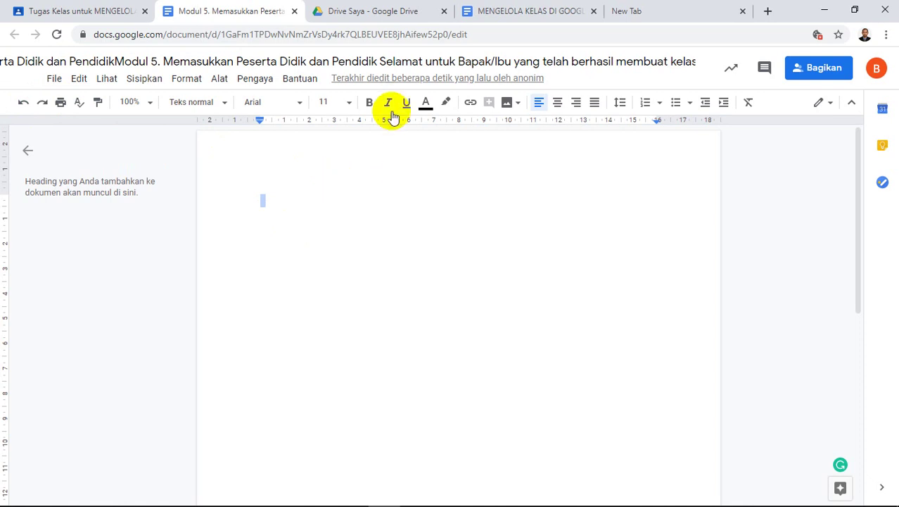
pyautogui.click(283, 186)
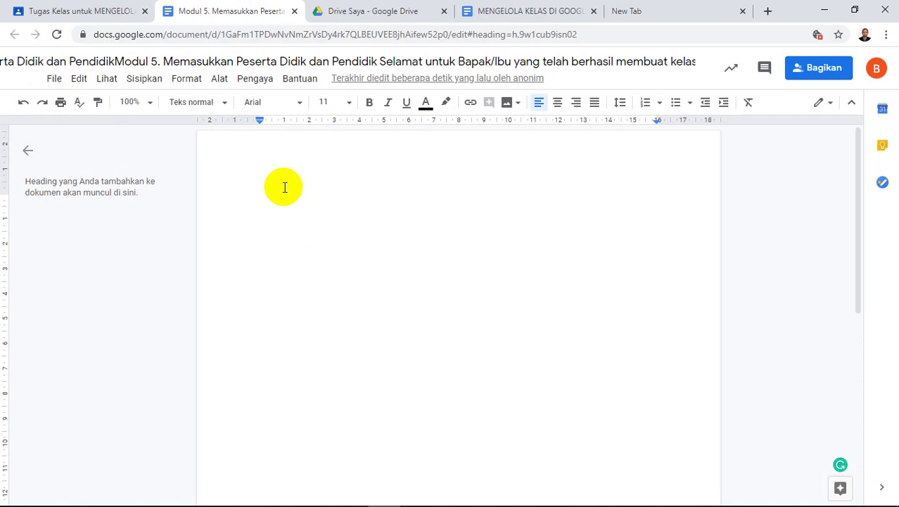
pyautogui.hotkey('ctrl', 'v')
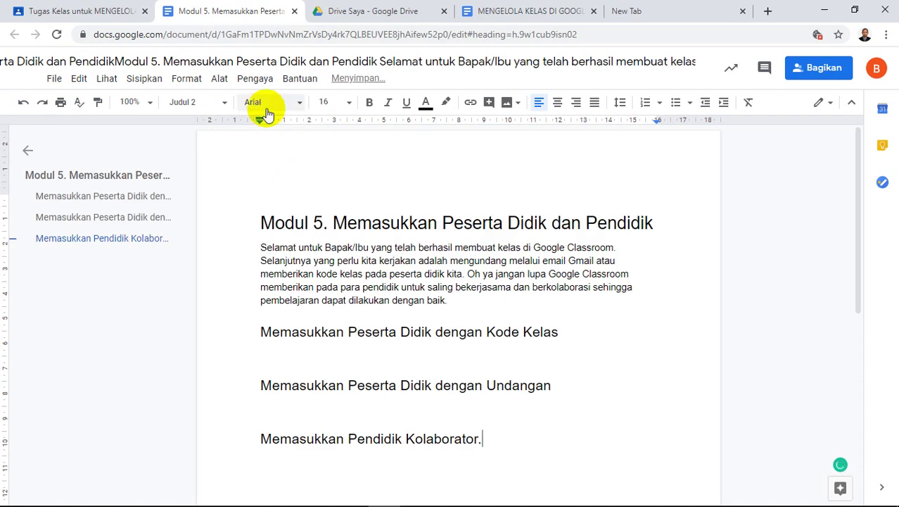
# Remove the surplus pasted text from the document's name, leaving "Modul 5. Memasukkan Peserta Didik dan Pendidik"
pyautogui.click(380, 61)
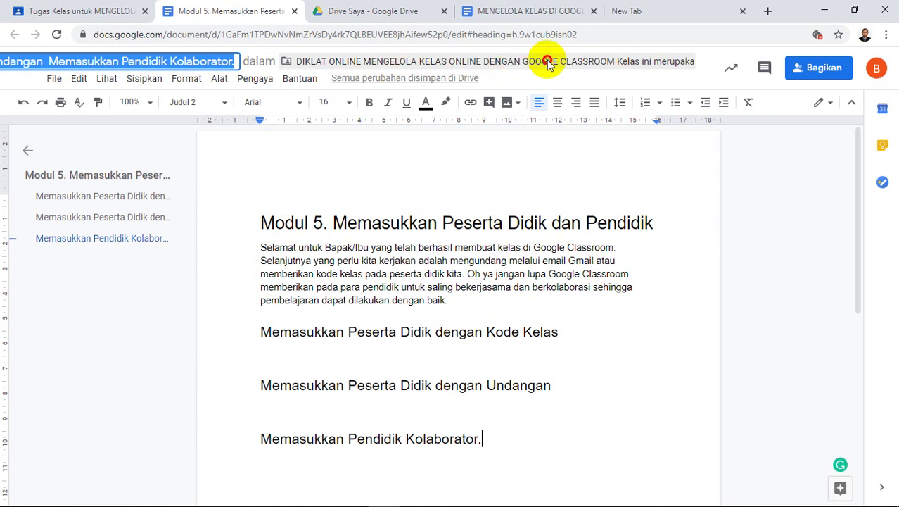
pyautogui.write('Modul 5. Memasukkan Peserta Didik dan Pendidik')
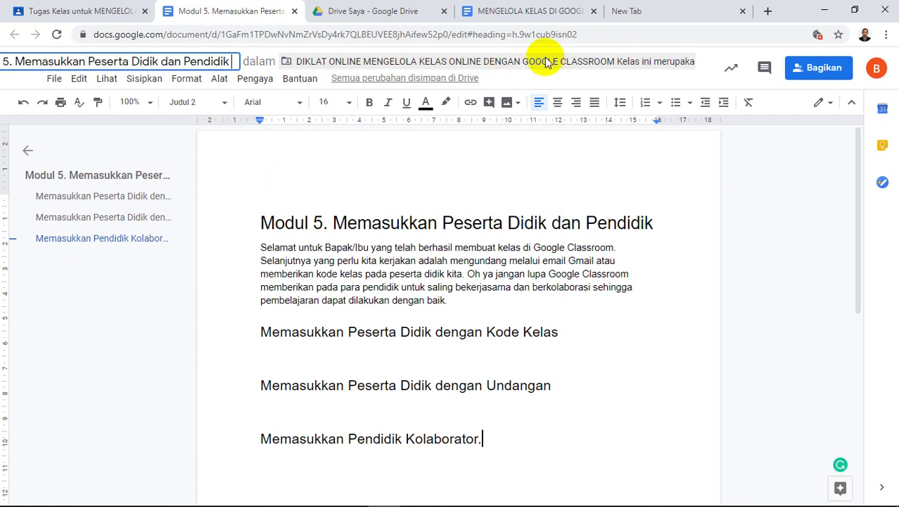
pyautogui.press('Return')
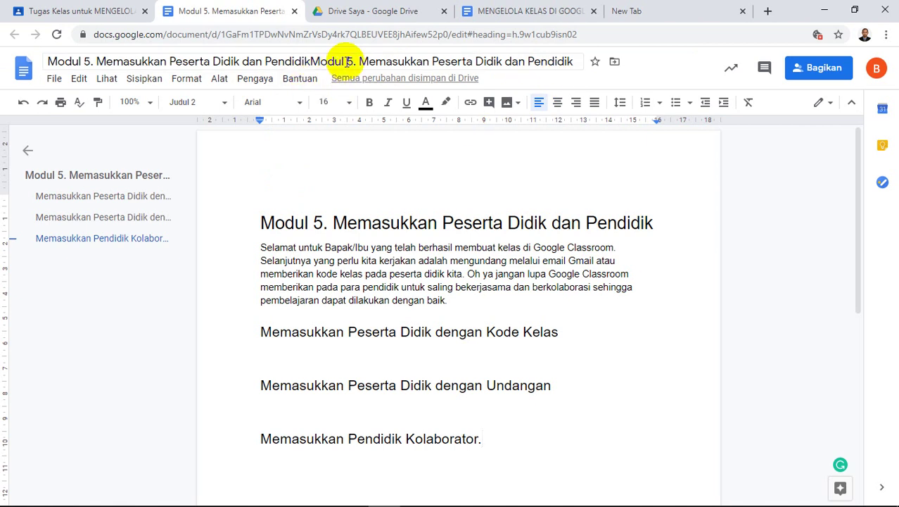
pyautogui.moveTo(350, 61); pyautogui.dragTo(502, 61)
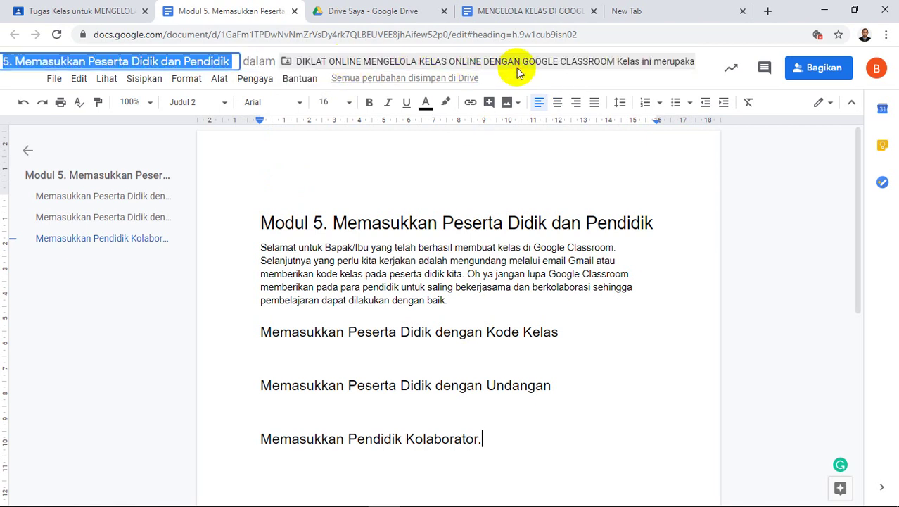
pyautogui.press('BackSpace')
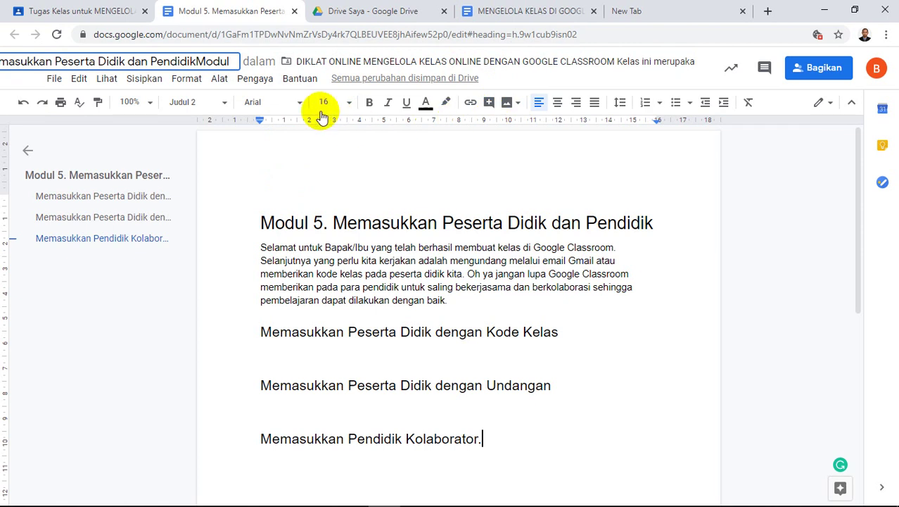
pyautogui.moveTo(197, 60); pyautogui.dragTo(225, 50)
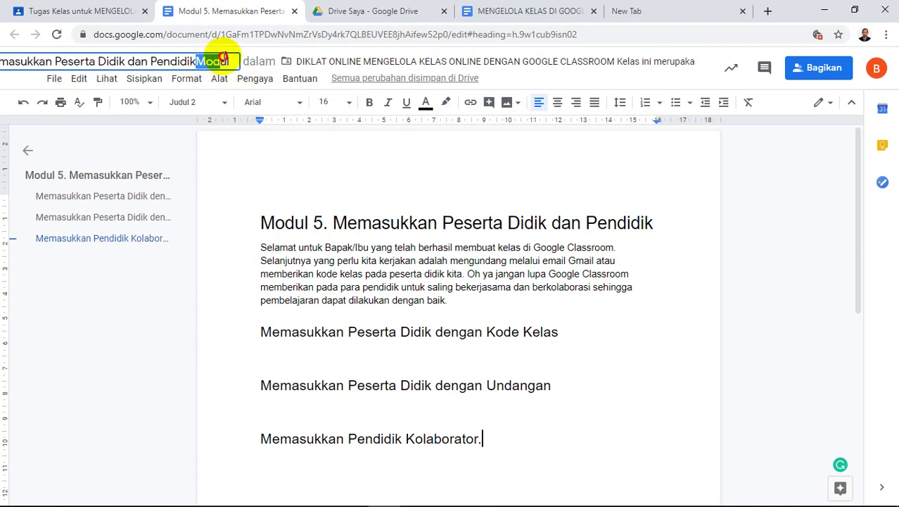